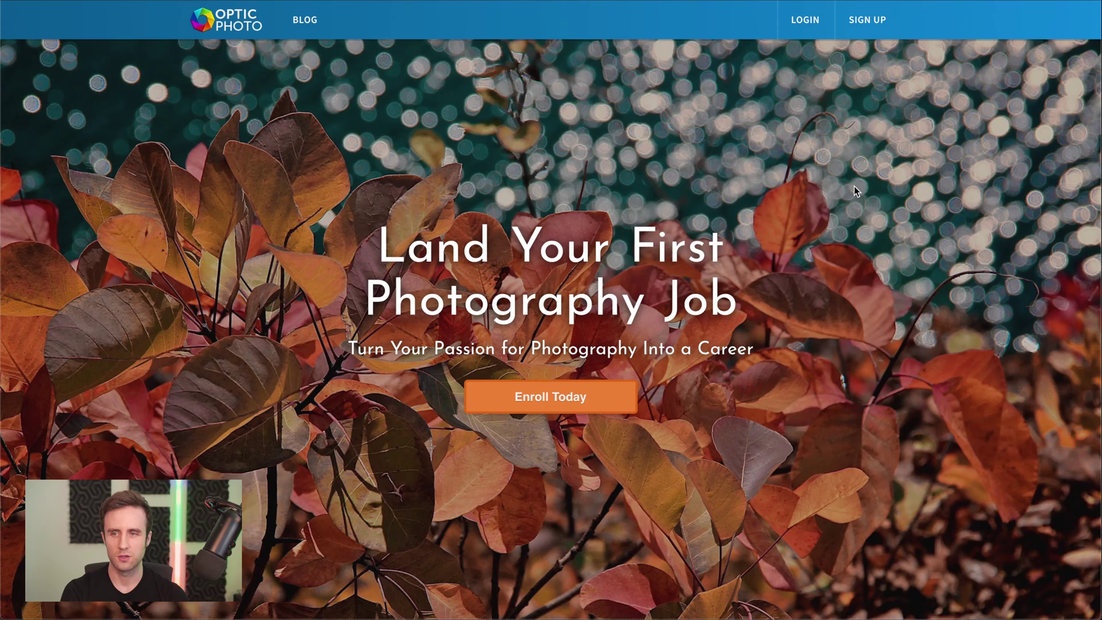
Scroll down the Optic Photo landing page past the course cards and lesson lists to the About section and testimonials
{"action": "scroll", "coordinate": [855, 190], "scroll_direction": "down", "scroll_amount": 2}
{"action": "scroll", "coordinate": [855, 189], "scroll_direction": "down", "scroll_amount": 3}
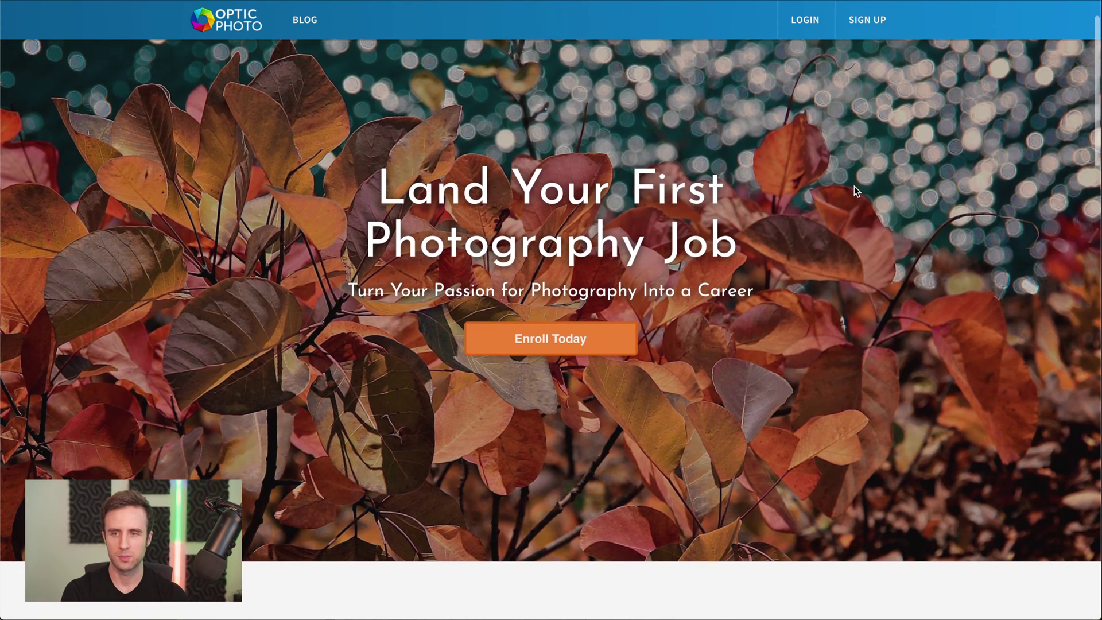
{"action": "scroll", "coordinate": [853, 186], "scroll_direction": "down", "scroll_amount": 5}
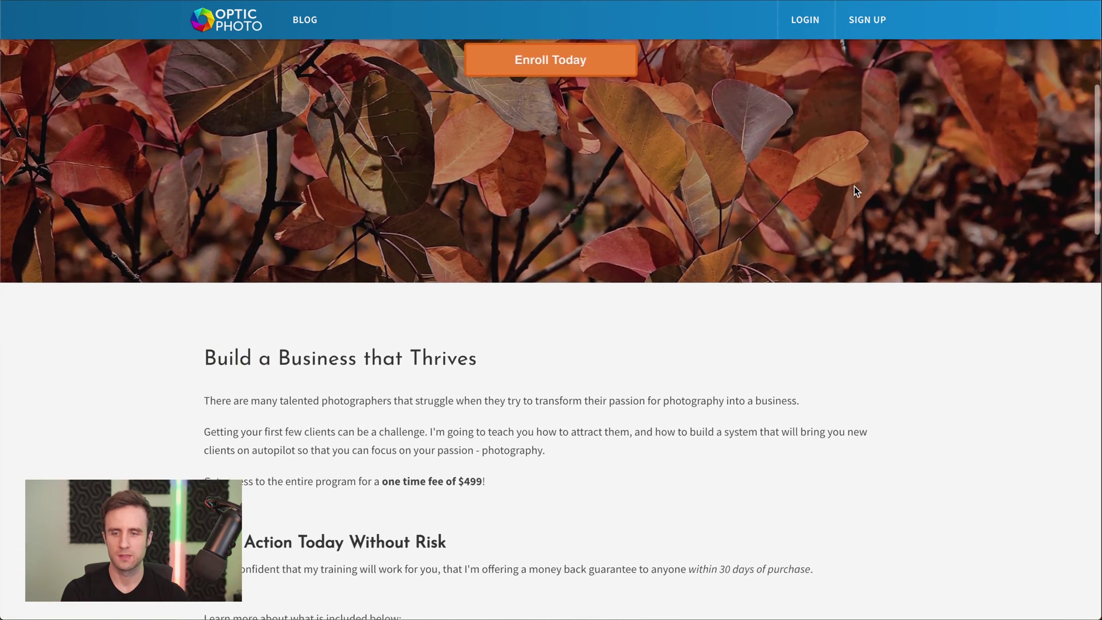
{"action": "scroll", "coordinate": [853, 189], "scroll_direction": "down", "scroll_amount": 4}
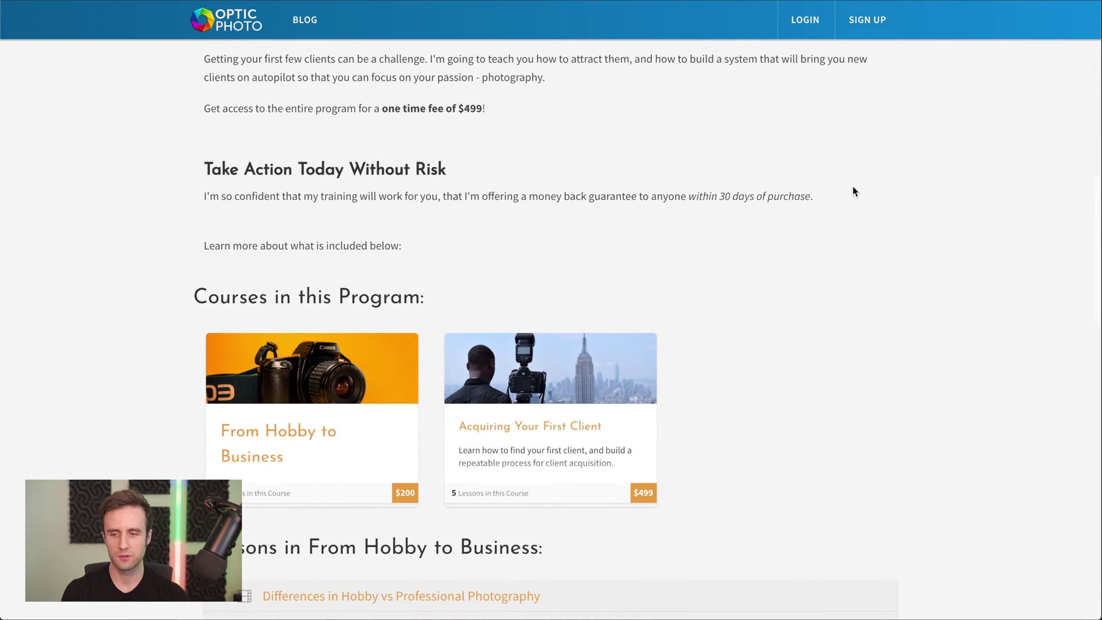
{"action": "scroll", "coordinate": [853, 190], "scroll_direction": "down", "scroll_amount": 5}
{"action": "scroll", "coordinate": [854, 191], "scroll_direction": "down", "scroll_amount": 5}
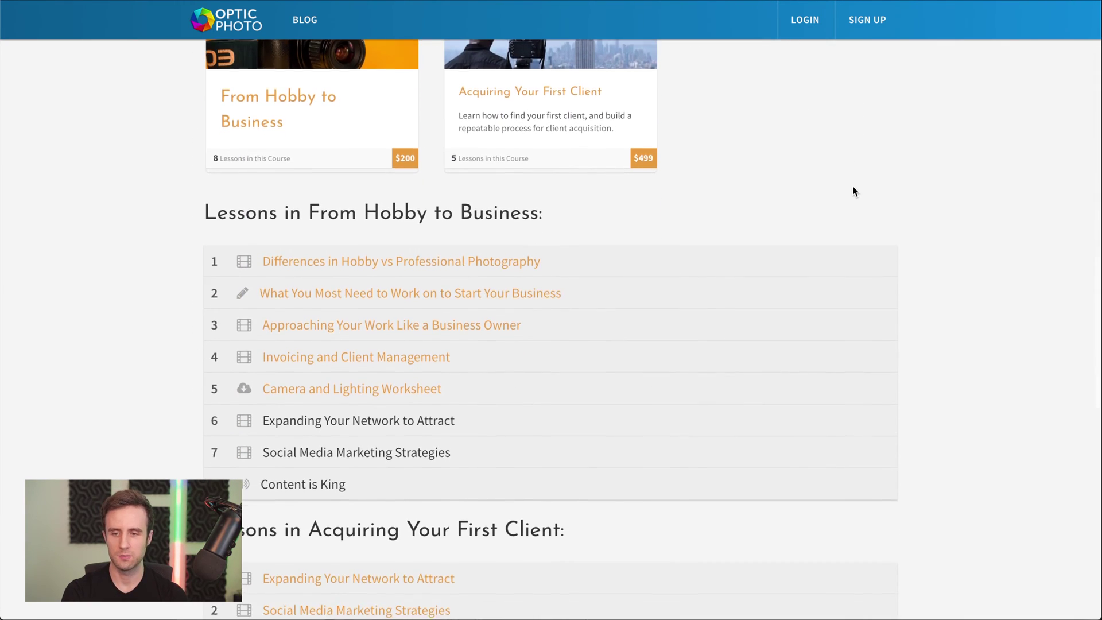
{"action": "scroll", "coordinate": [853, 188], "scroll_direction": "down", "scroll_amount": 4}
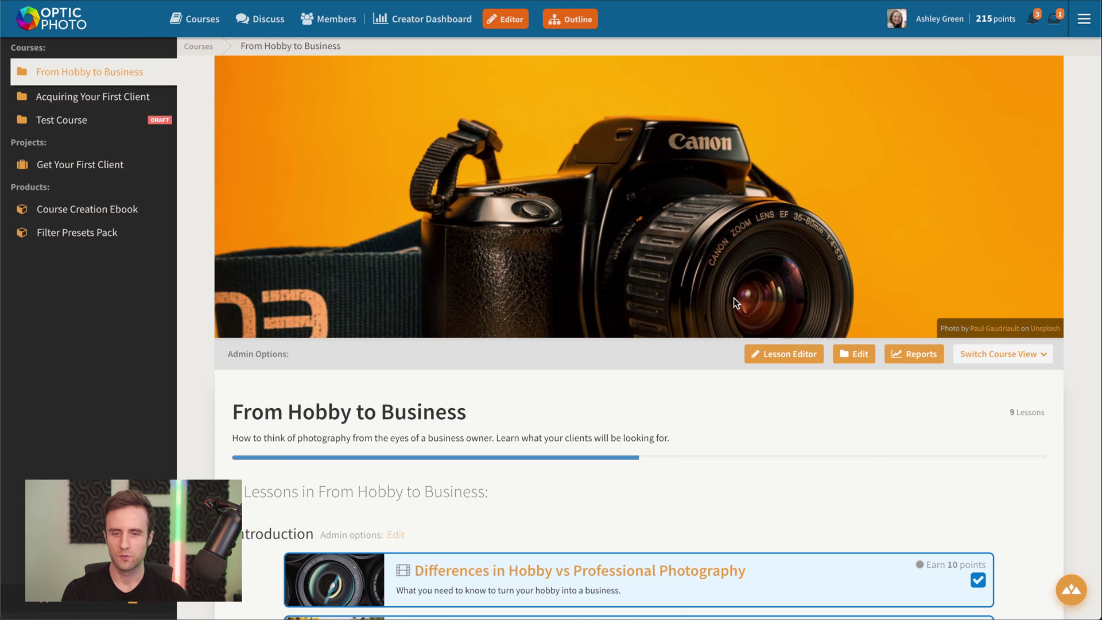
Open the Differences in Hobby vs Professional Photography lesson card and scroll down to its video
{"action": "scroll", "coordinate": [694, 309], "scroll_direction": "down", "scroll_amount": 4}
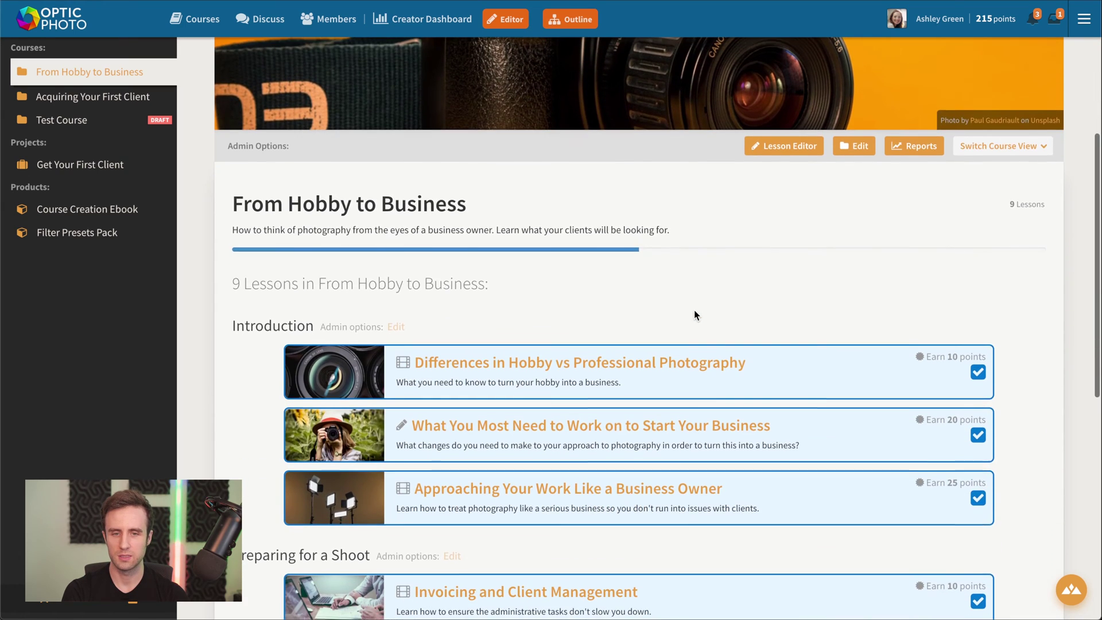
{"action": "scroll", "coordinate": [694, 310], "scroll_direction": "up", "scroll_amount": 2}
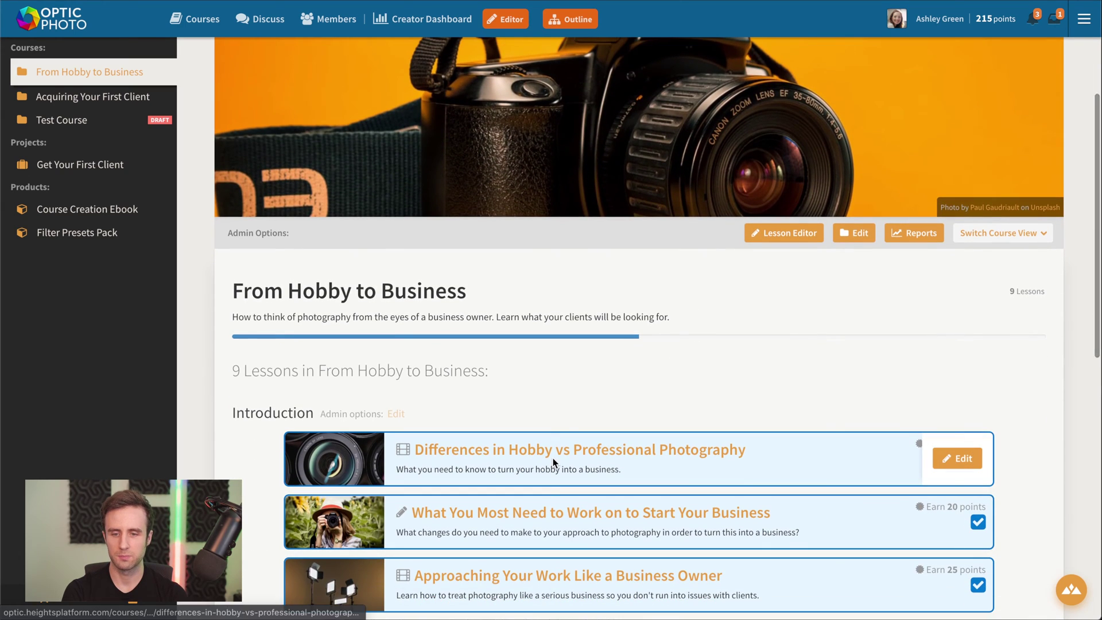
{"action": "left_click", "coordinate": [552, 456]}
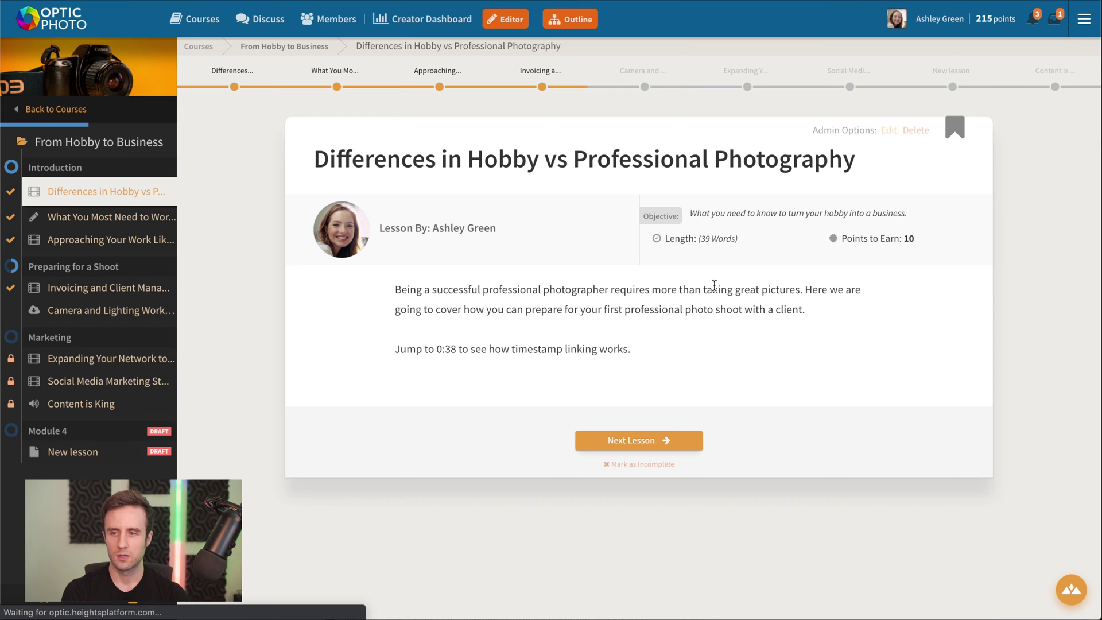
{"action": "scroll", "coordinate": [237, 247], "scroll_direction": "down", "scroll_amount": 1}
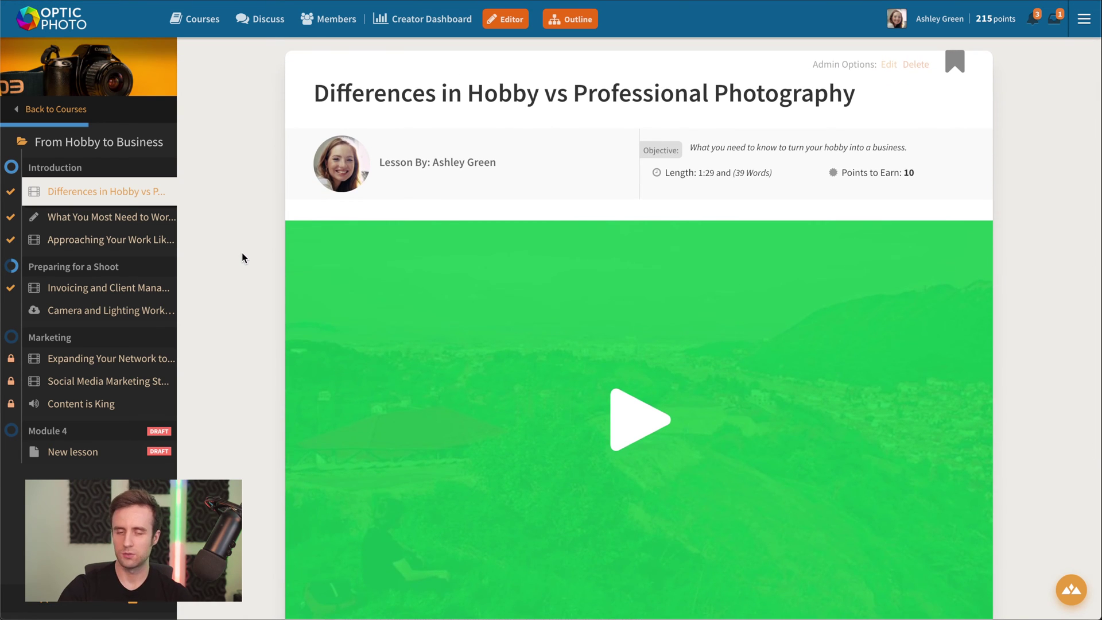
{"action": "mouse_move", "coordinate": [308, 579]}
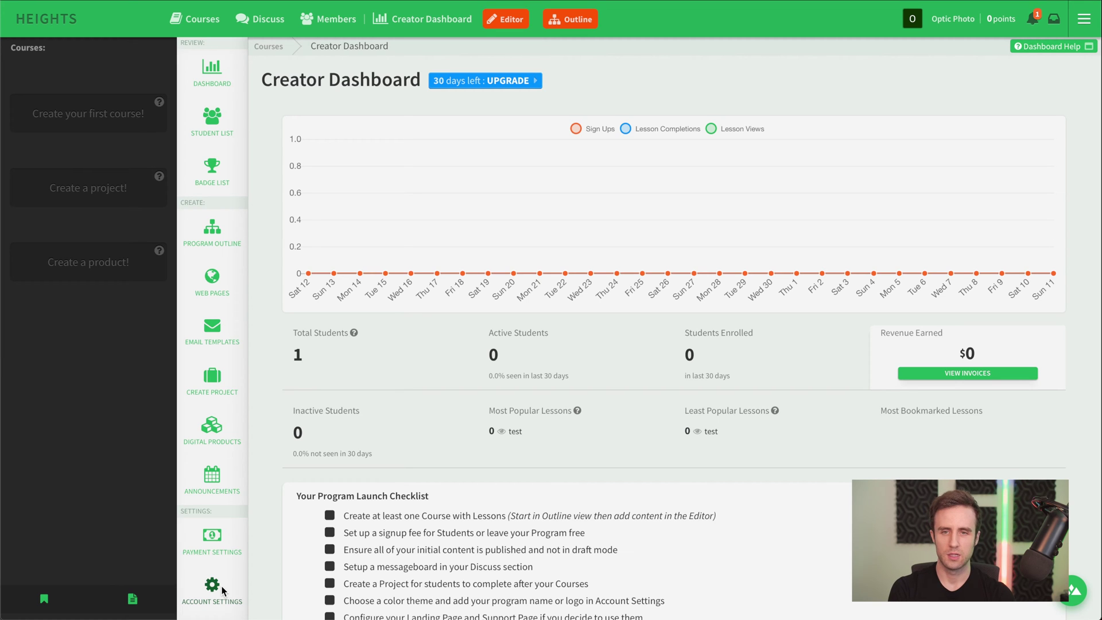
Go to Account Settings, edit them, and start creating a custom colour theme
{"action": "left_click", "coordinate": [223, 591]}
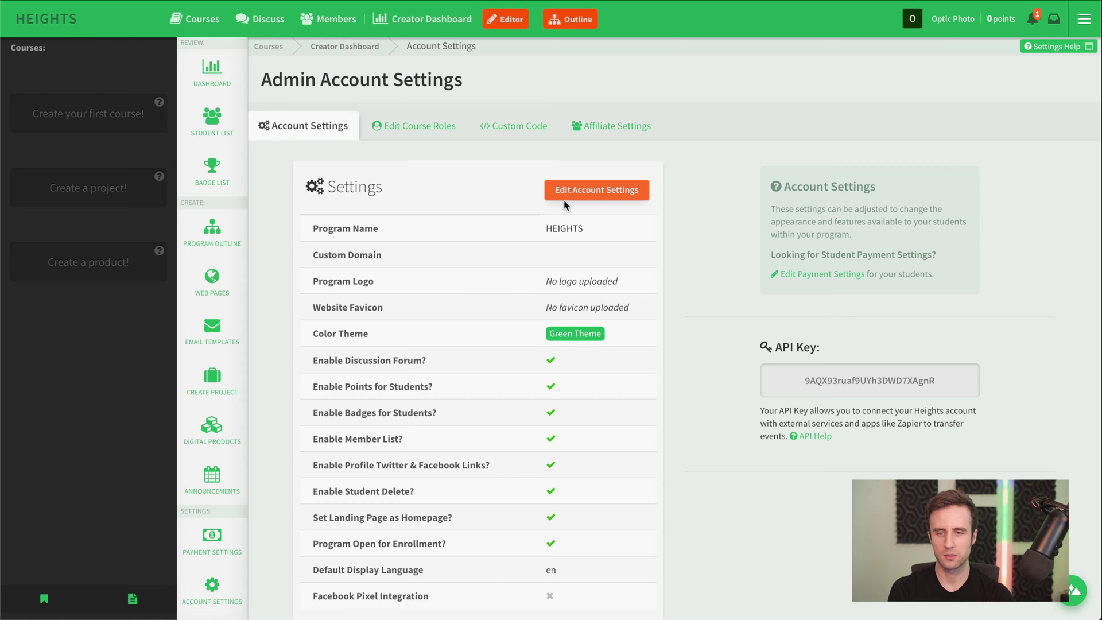
{"action": "left_click", "coordinate": [611, 193]}
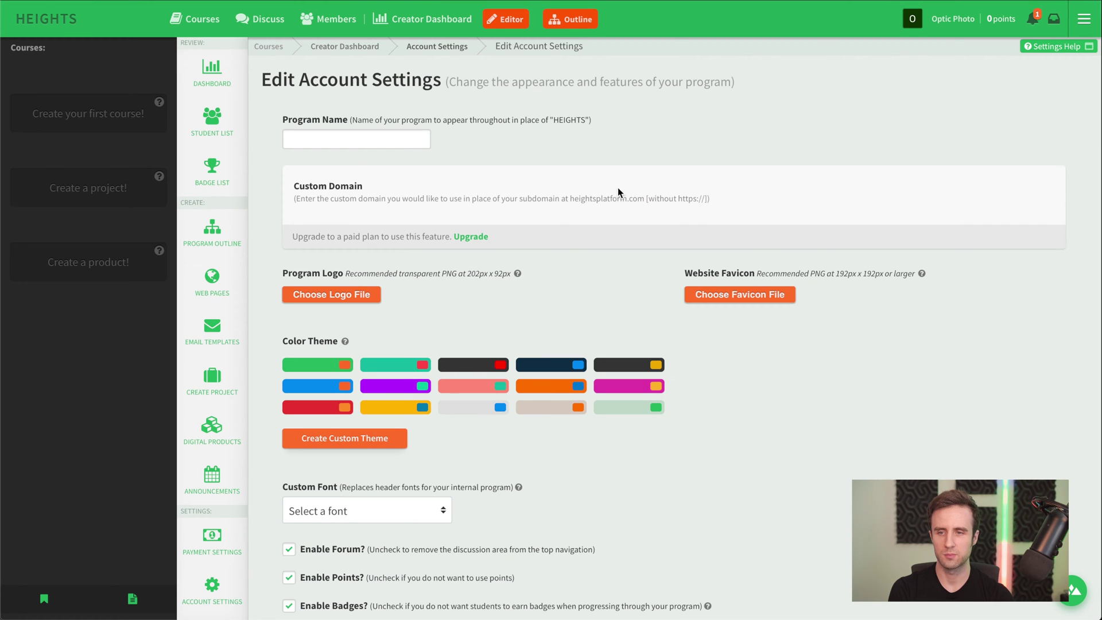
{"action": "scroll", "coordinate": [670, 174], "scroll_direction": "down", "scroll_amount": 2}
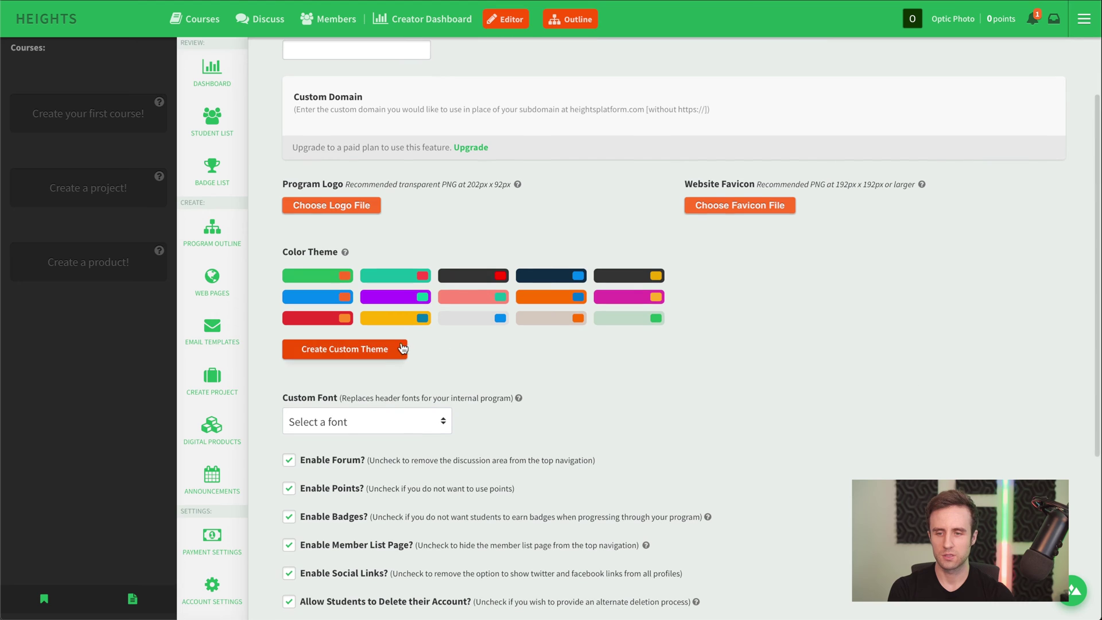
{"action": "left_click", "coordinate": [336, 350]}
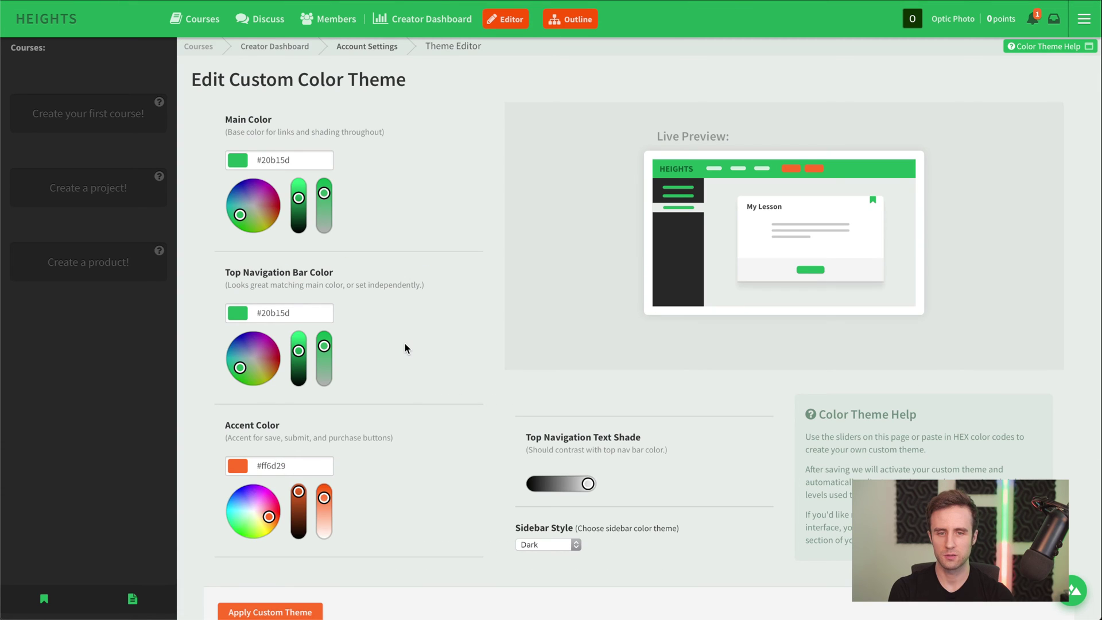
Drag the main, navigation bar and accent colour pickers to preview other colours
{"action": "scroll", "coordinate": [448, 301], "scroll_direction": "down", "scroll_amount": 1}
{"action": "scroll", "coordinate": [449, 298], "scroll_direction": "up", "scroll_amount": 1}
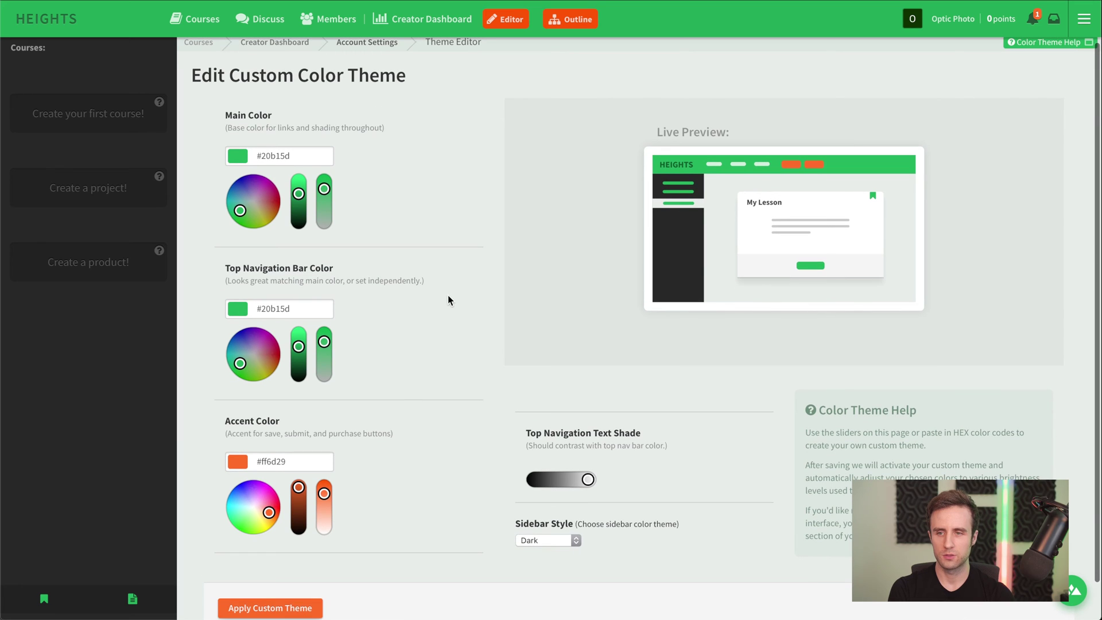
{"action": "left_click_drag", "start_coordinate": [264, 208], "coordinate": [244, 198]}
{"action": "left_click_drag", "start_coordinate": [254, 340], "coordinate": [240, 352]}
{"action": "left_click_drag", "start_coordinate": [273, 505], "coordinate": [272, 497]}
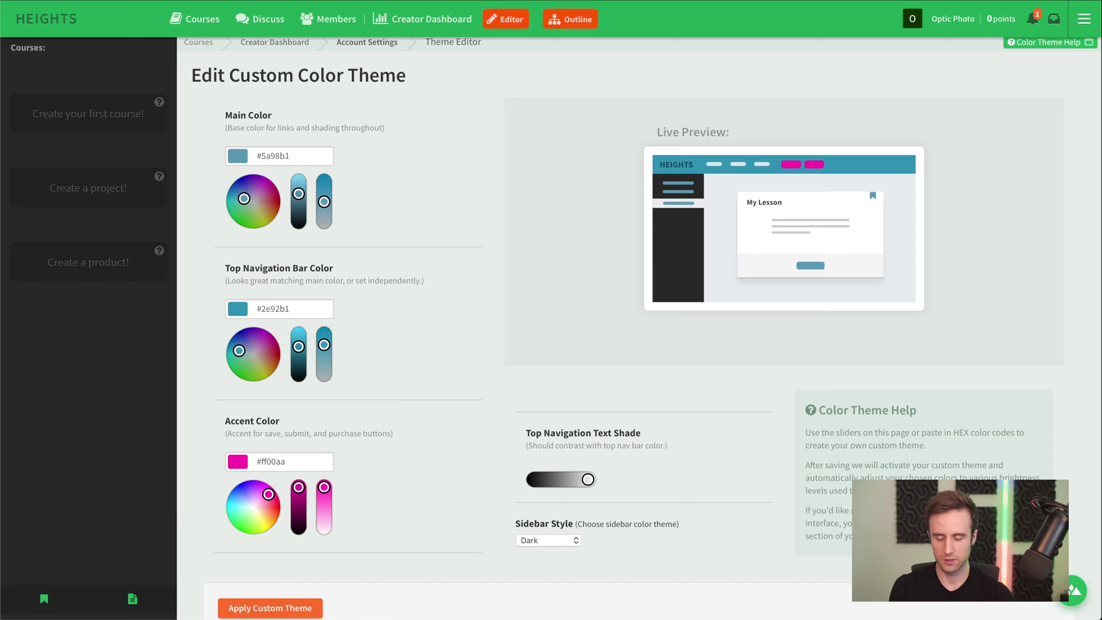
Set main #e99c3f, navigation bar #0a5c8f and accent #ed7f35, then apply the custom theme
{"action": "triple_click", "coordinate": [272, 155]}
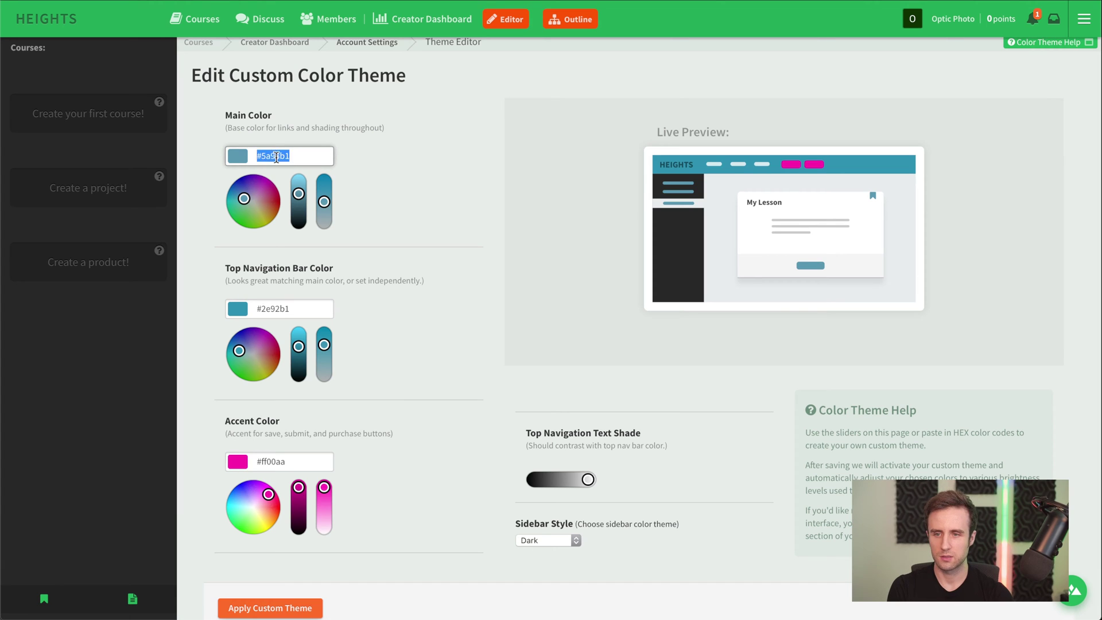
{"action": "type", "text": "e99c3f"}
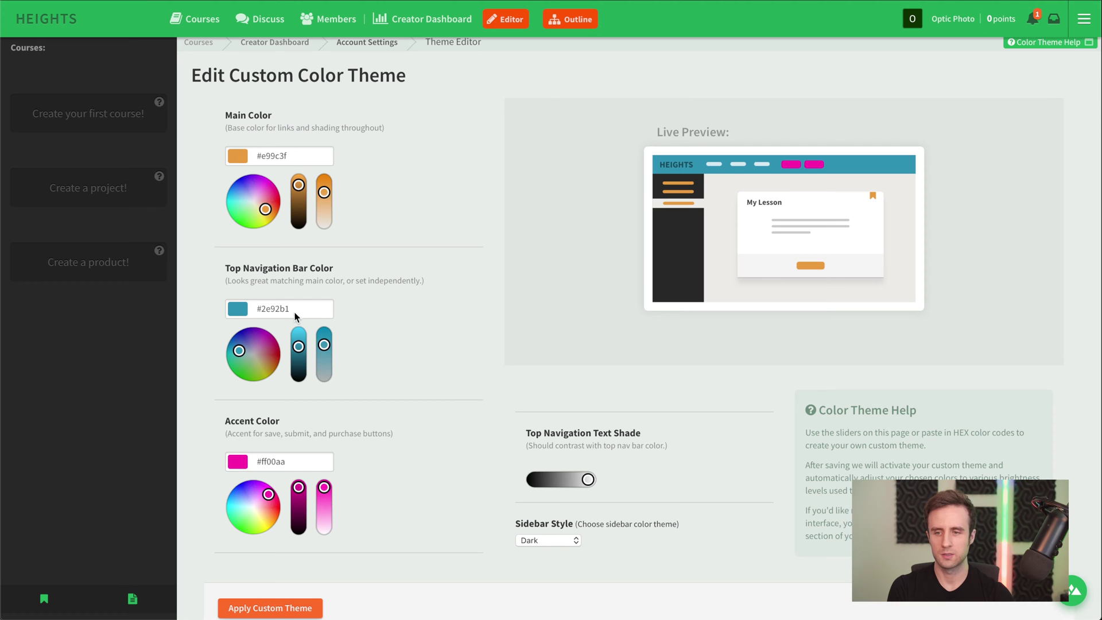
{"action": "double_click", "coordinate": [277, 310]}
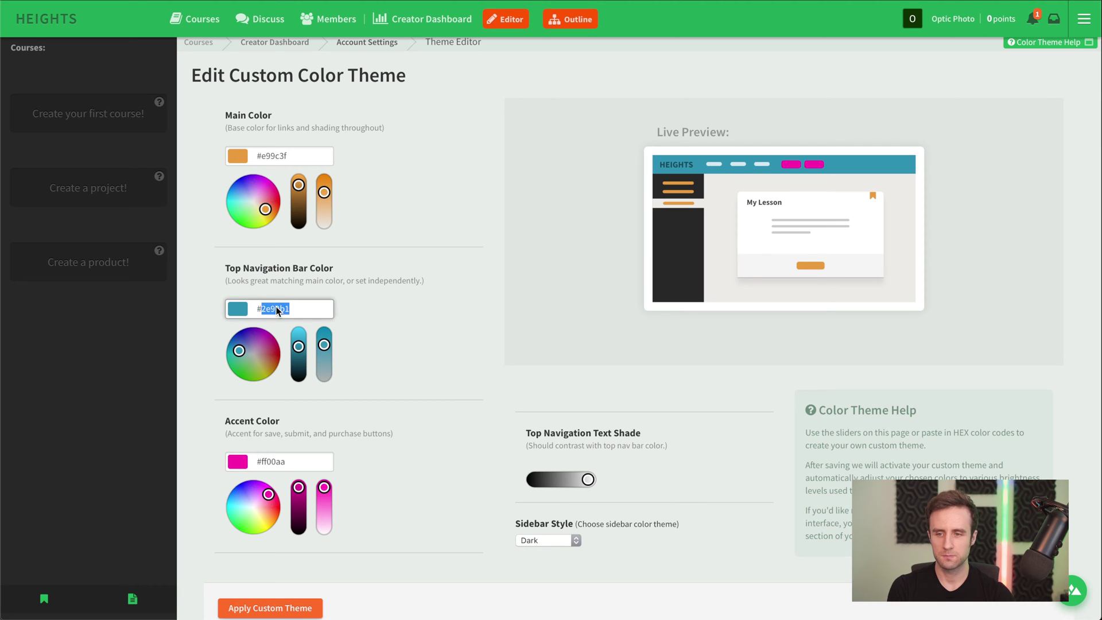
{"action": "type", "text": "0a5c8f"}
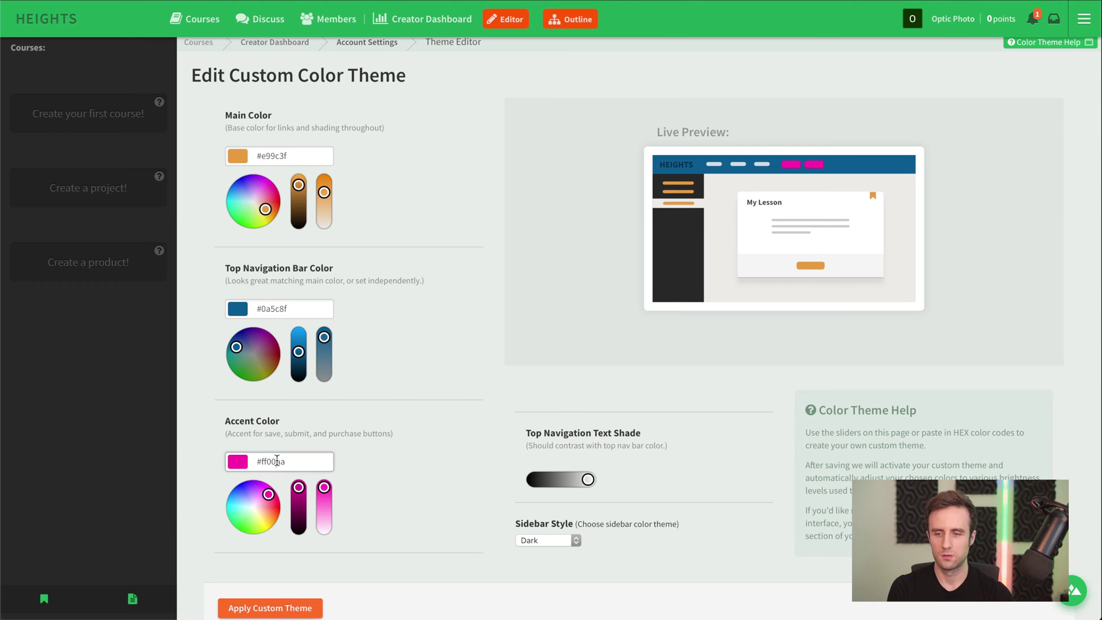
{"action": "double_click", "coordinate": [277, 461]}
{"action": "type", "text": "ed7f35"}
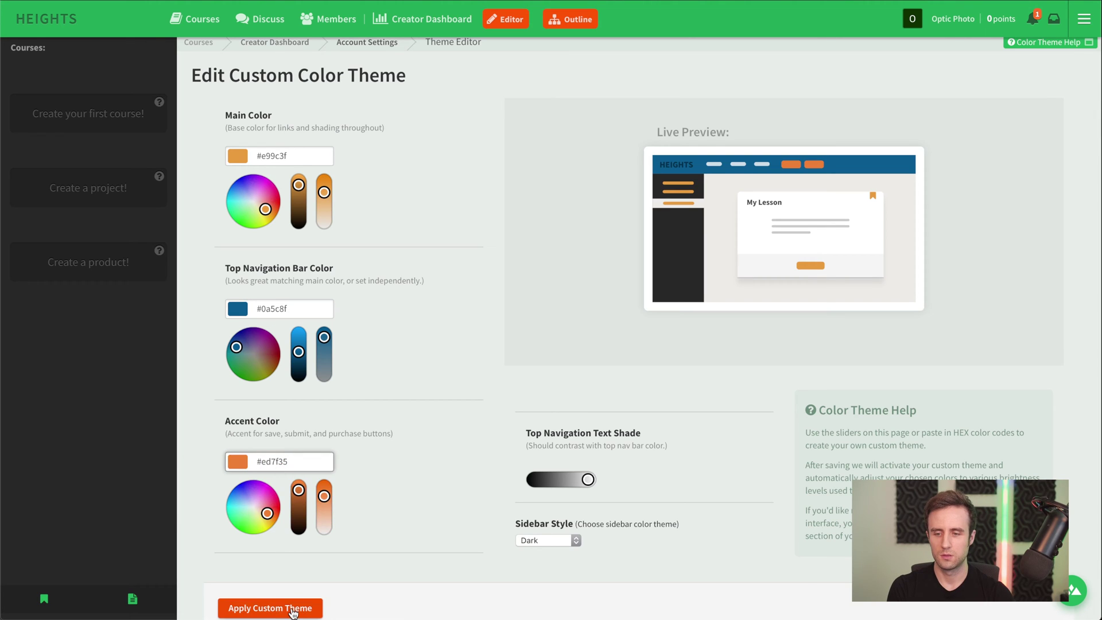
{"action": "left_click", "coordinate": [291, 609]}
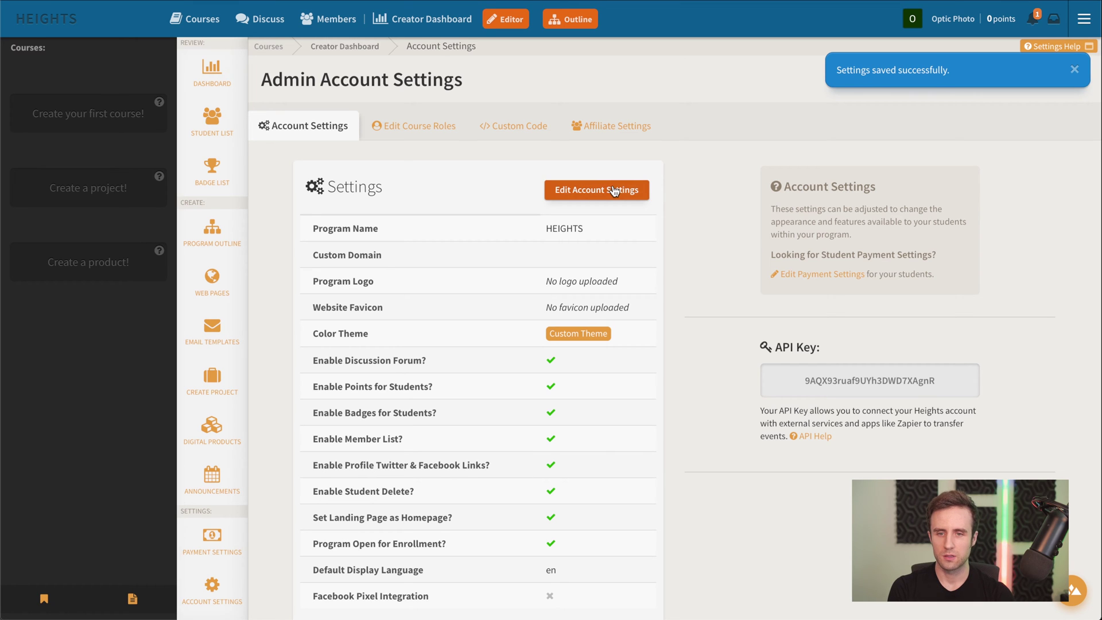
Reopen the account settings form and edit the program name field
{"action": "left_click", "coordinate": [613, 191]}
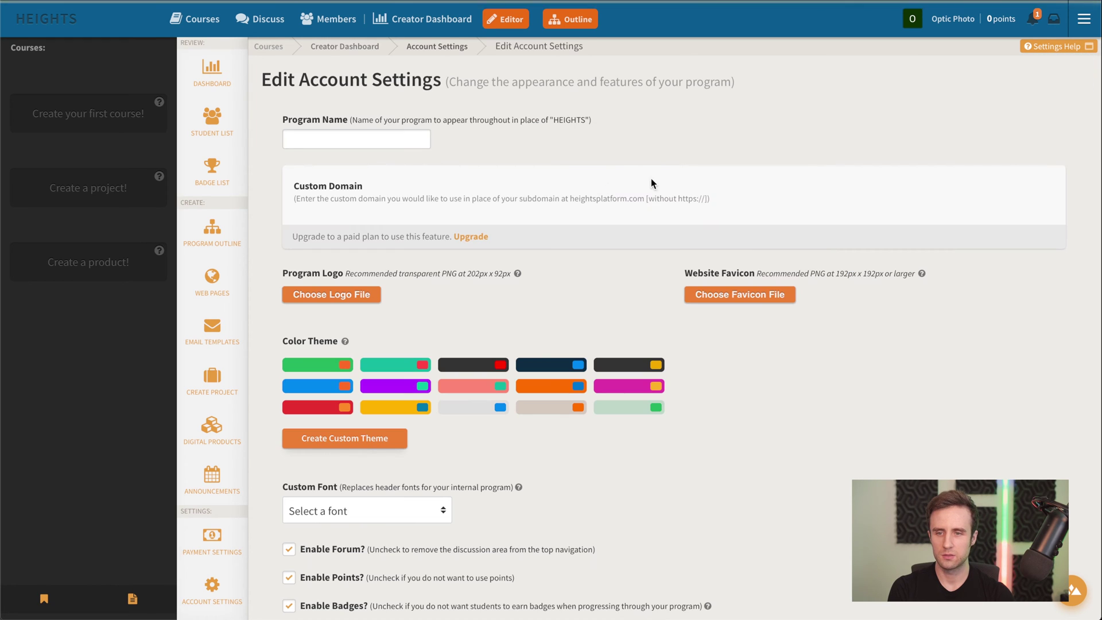
{"action": "left_click", "coordinate": [336, 142]}
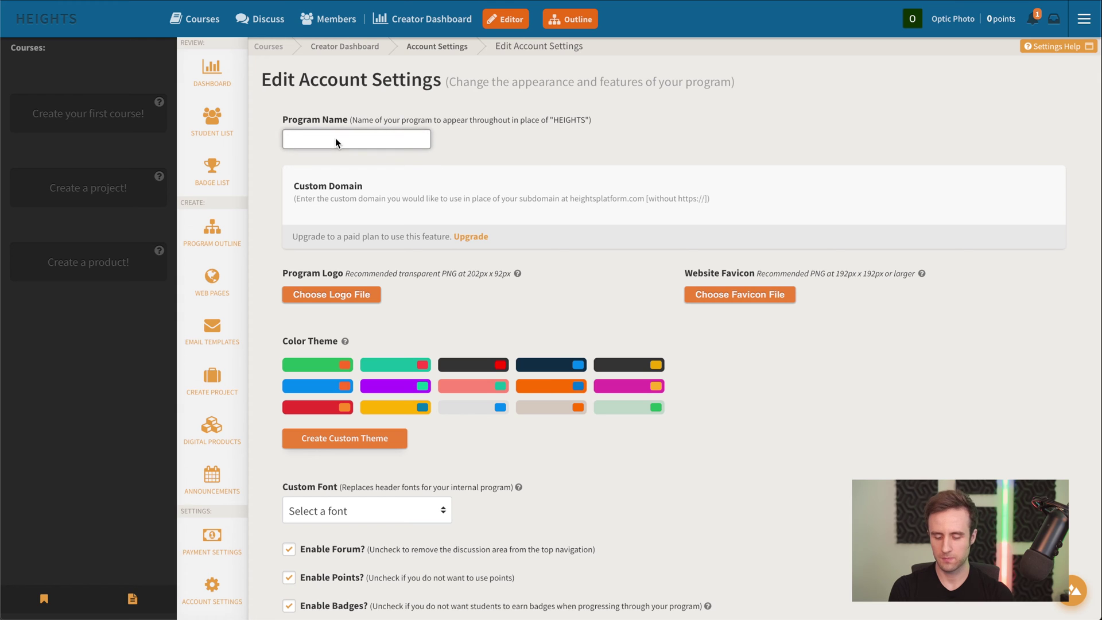
{"action": "type", "text": "Optic Photo"}
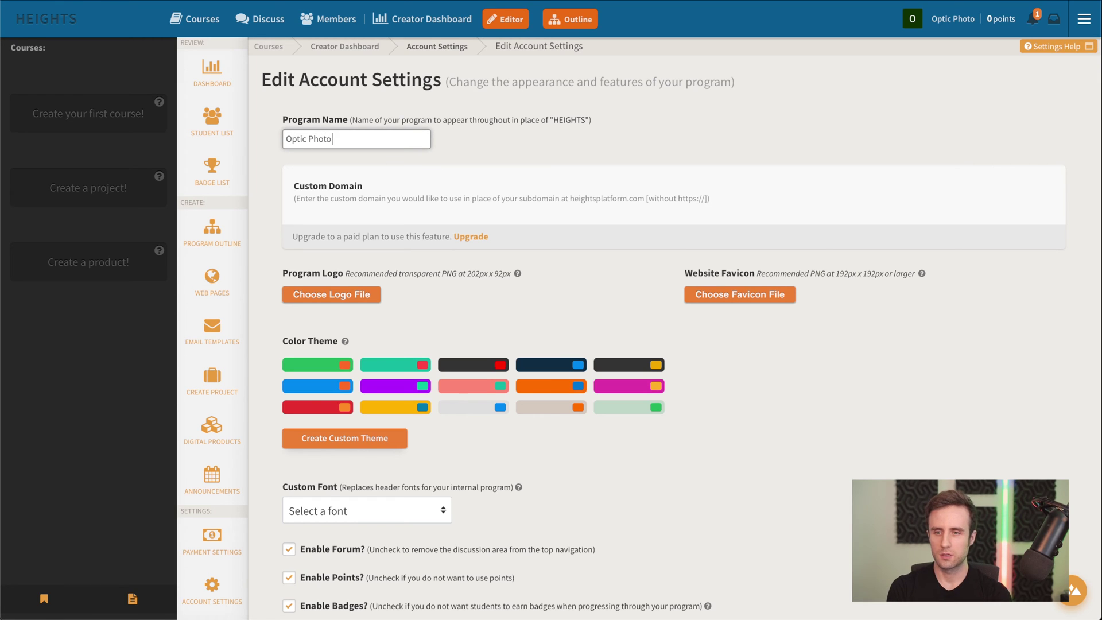
{"action": "left_click", "coordinate": [561, 148]}
Upload Optic-Photo-Demo-Logo.png as the program logo
{"action": "scroll", "coordinate": [568, 138], "scroll_direction": "down", "scroll_amount": 1}
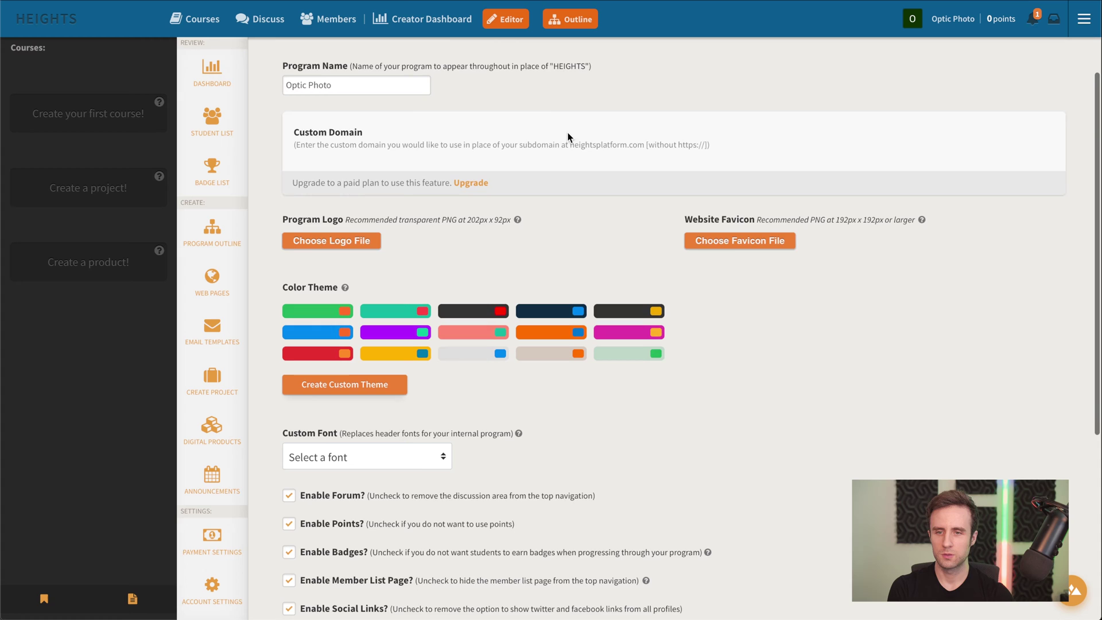
{"action": "scroll", "coordinate": [566, 135], "scroll_direction": "down", "scroll_amount": 1}
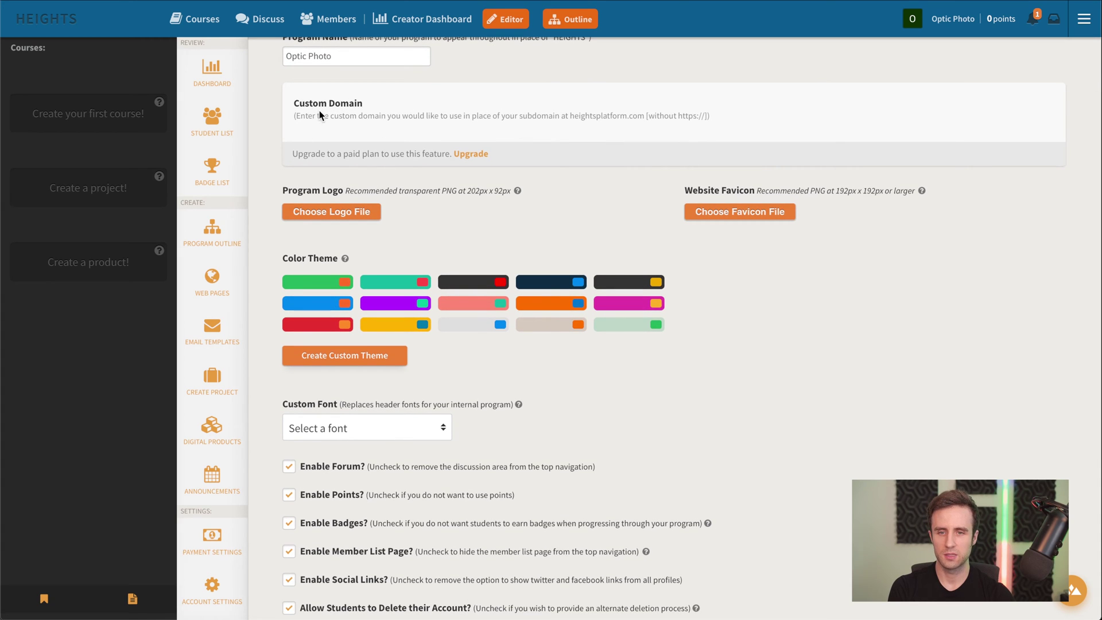
{"action": "scroll", "coordinate": [544, 125], "scroll_direction": "down", "scroll_amount": 1}
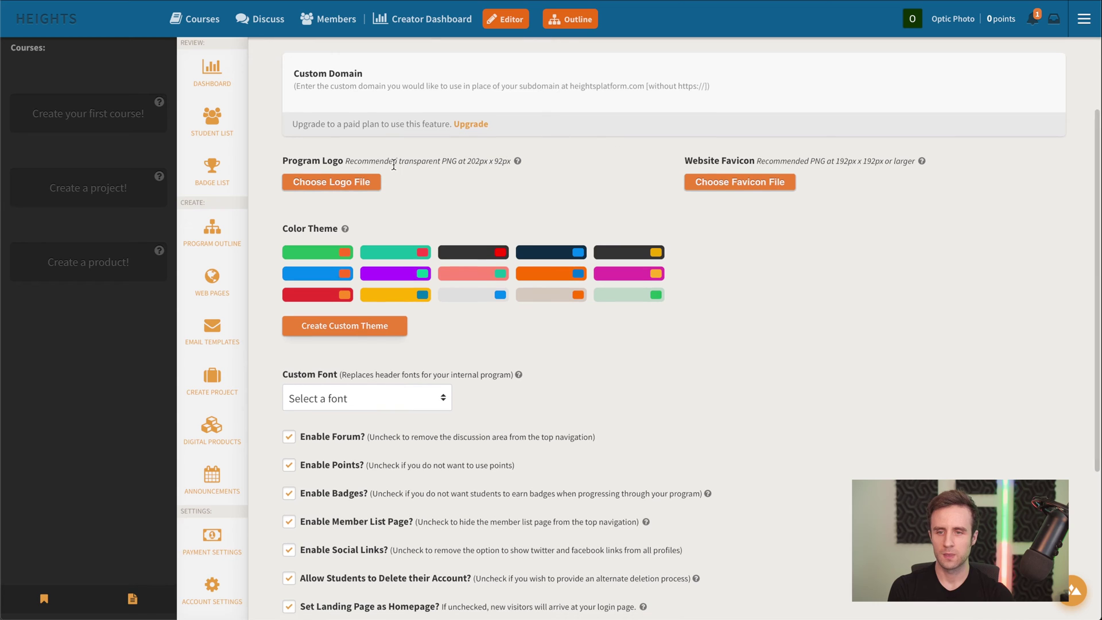
{"action": "left_click", "coordinate": [325, 182]}
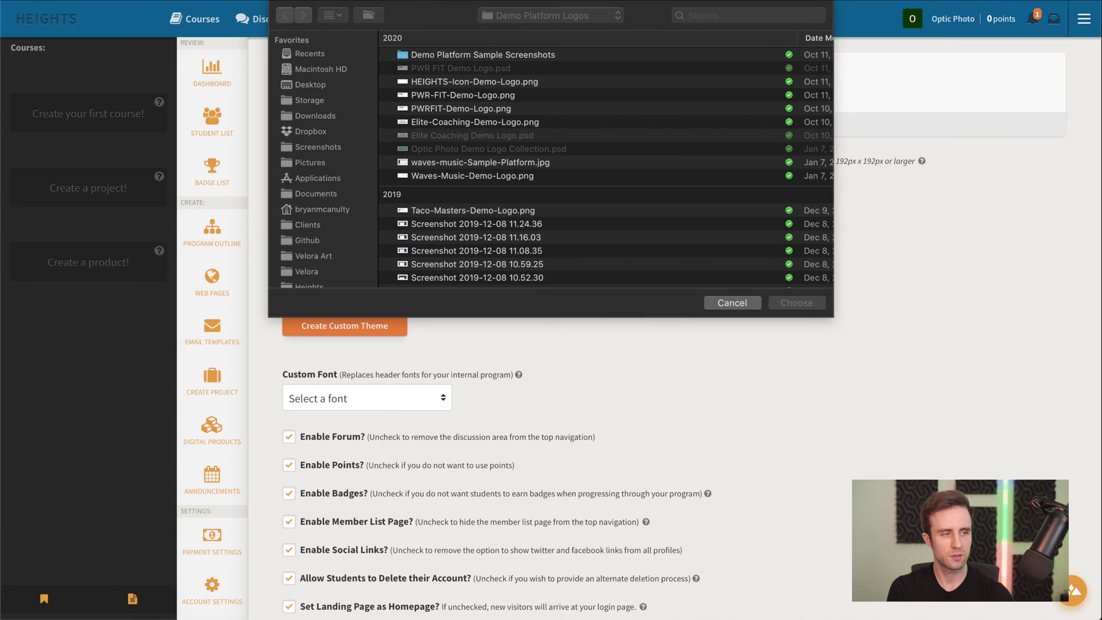
{"action": "scroll", "coordinate": [637, 178], "scroll_direction": "down", "scroll_amount": 3}
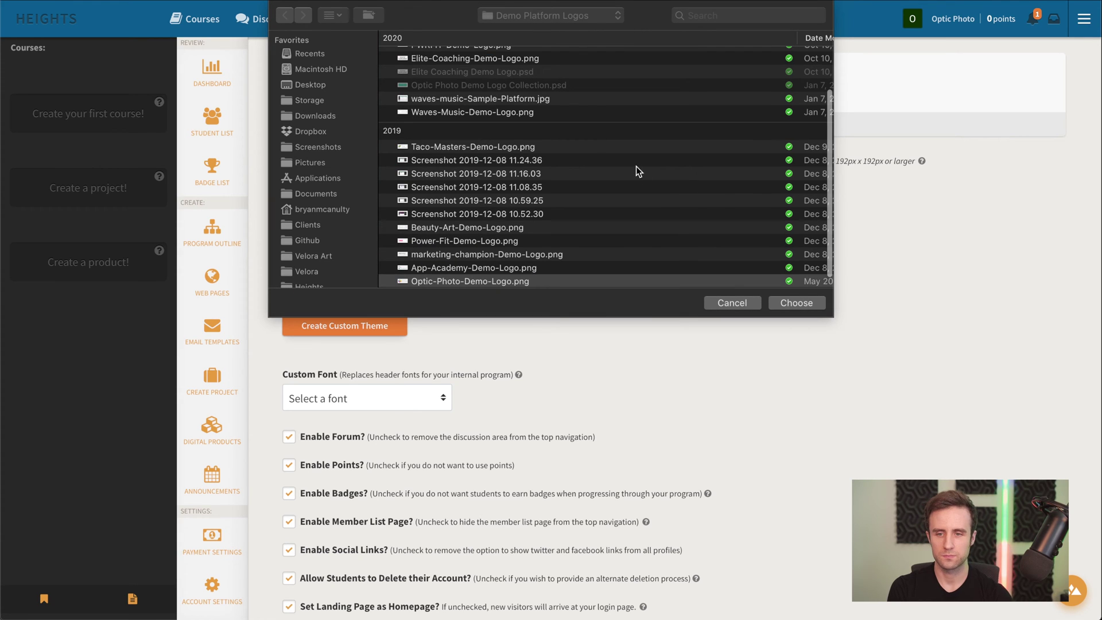
{"action": "left_click", "coordinate": [780, 306]}
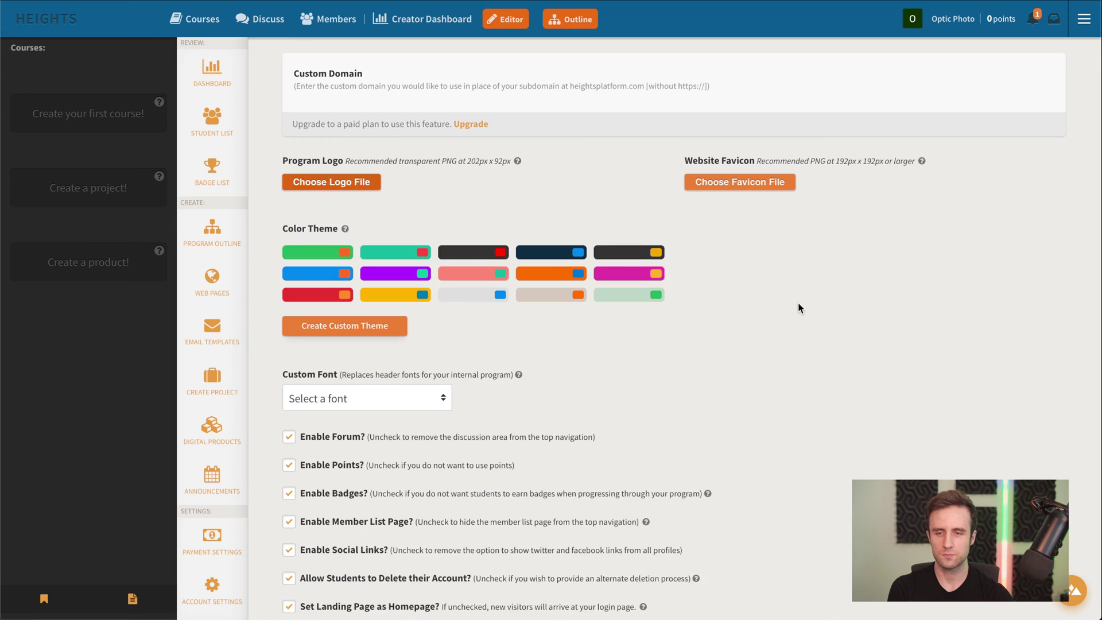
Browse the header font list without changing it, then save the account settings
{"action": "scroll", "coordinate": [756, 289], "scroll_direction": "down", "scroll_amount": 4}
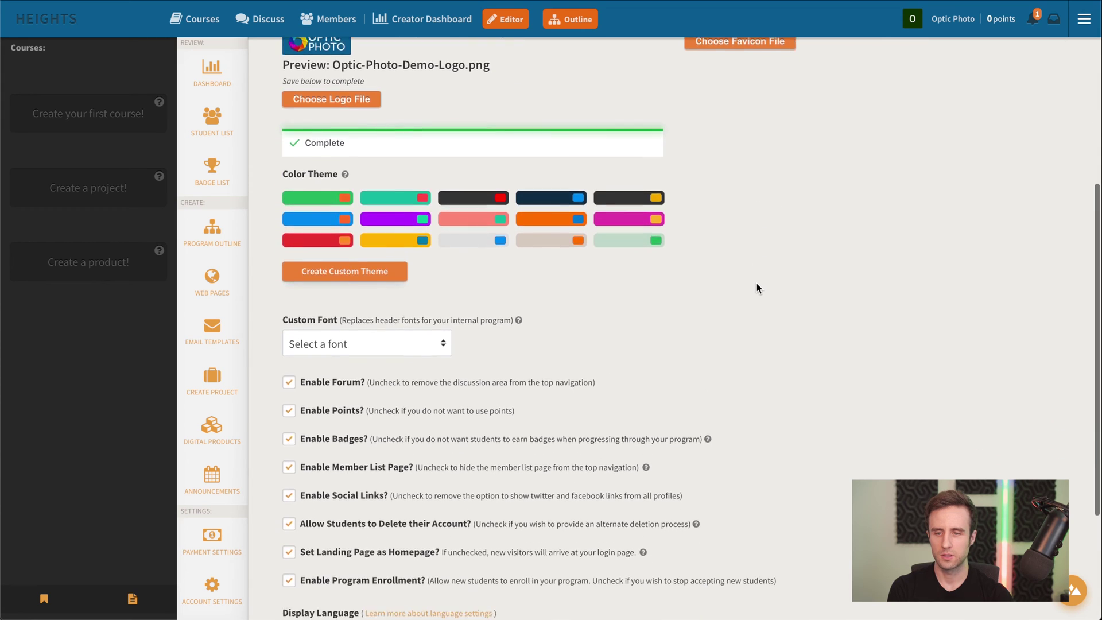
{"action": "left_click", "coordinate": [399, 293]}
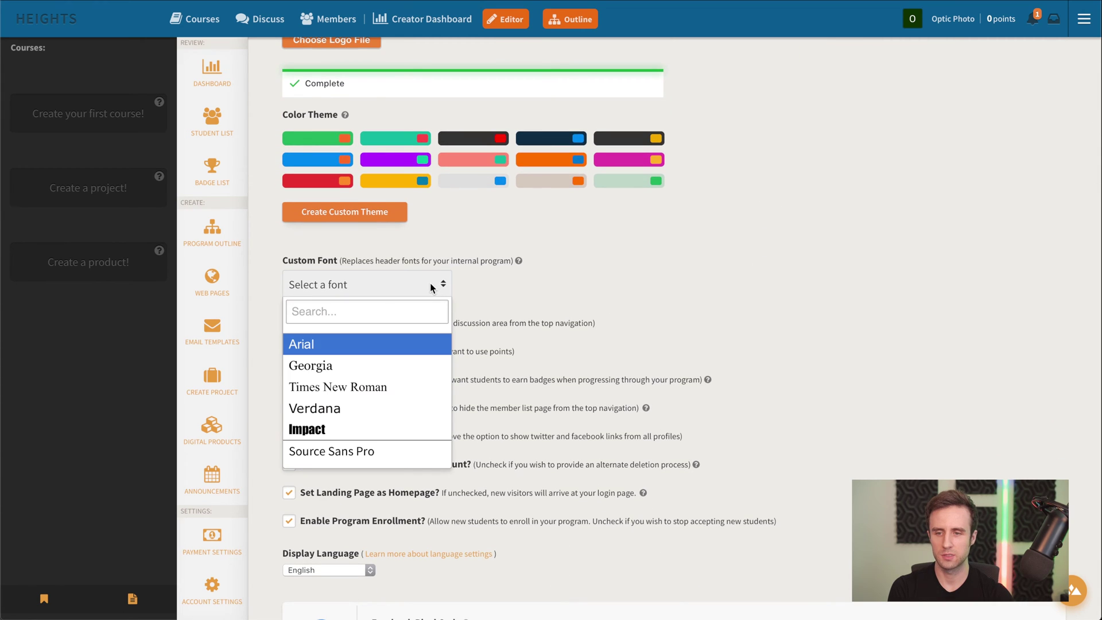
{"action": "scroll", "coordinate": [409, 389], "scroll_direction": "down", "scroll_amount": 1}
{"action": "scroll", "coordinate": [409, 389], "scroll_direction": "down", "scroll_amount": 5}
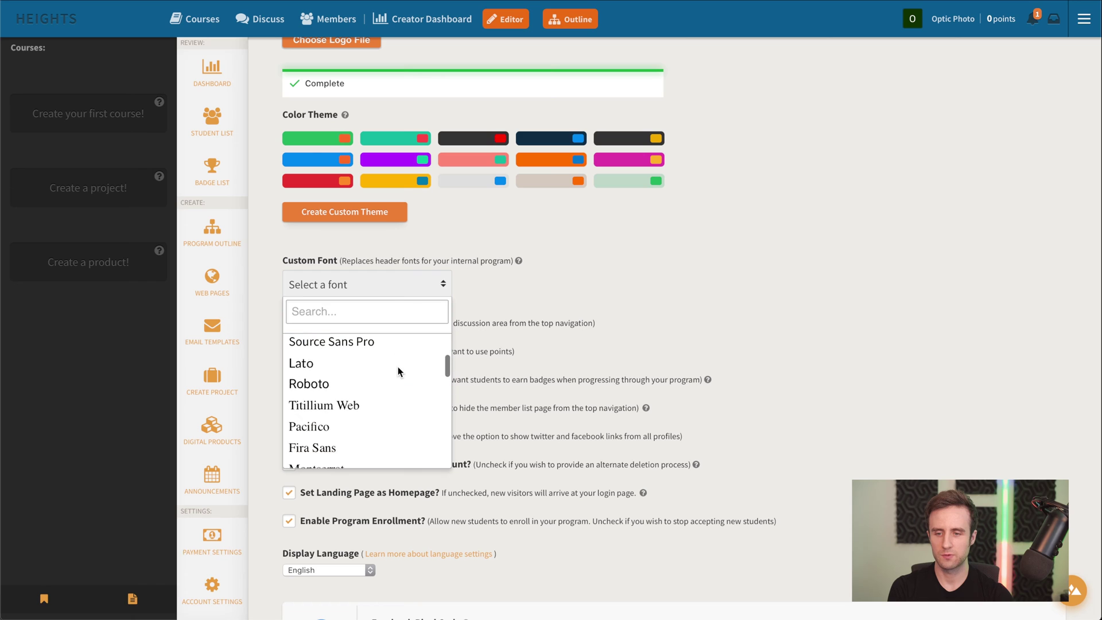
{"action": "scroll", "coordinate": [376, 384], "scroll_direction": "down", "scroll_amount": 1}
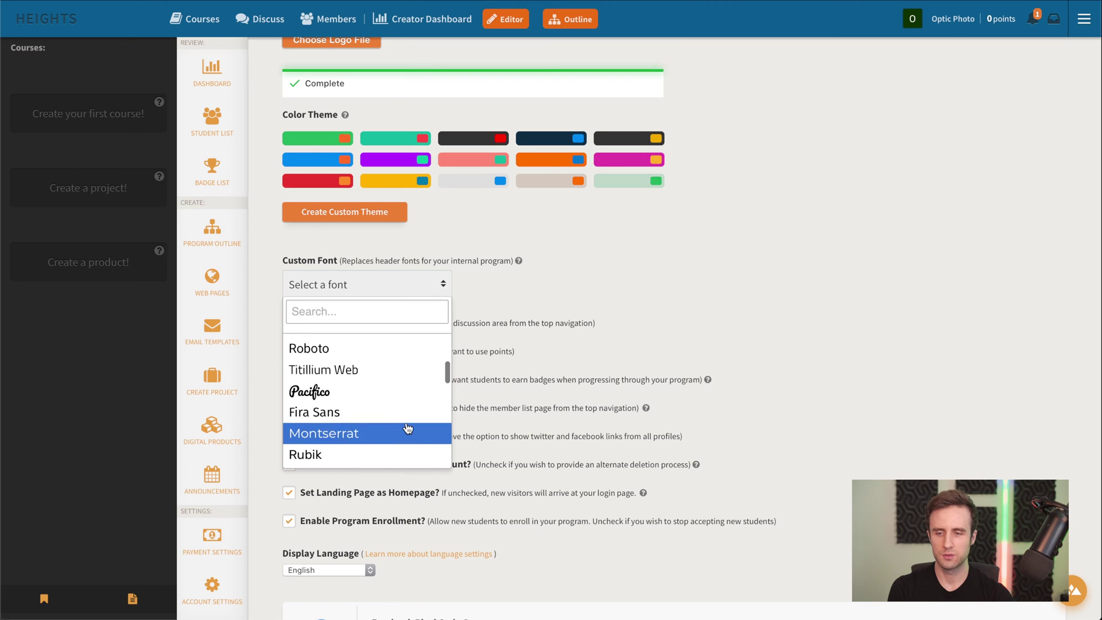
{"action": "scroll", "coordinate": [374, 407], "scroll_direction": "down", "scroll_amount": 1}
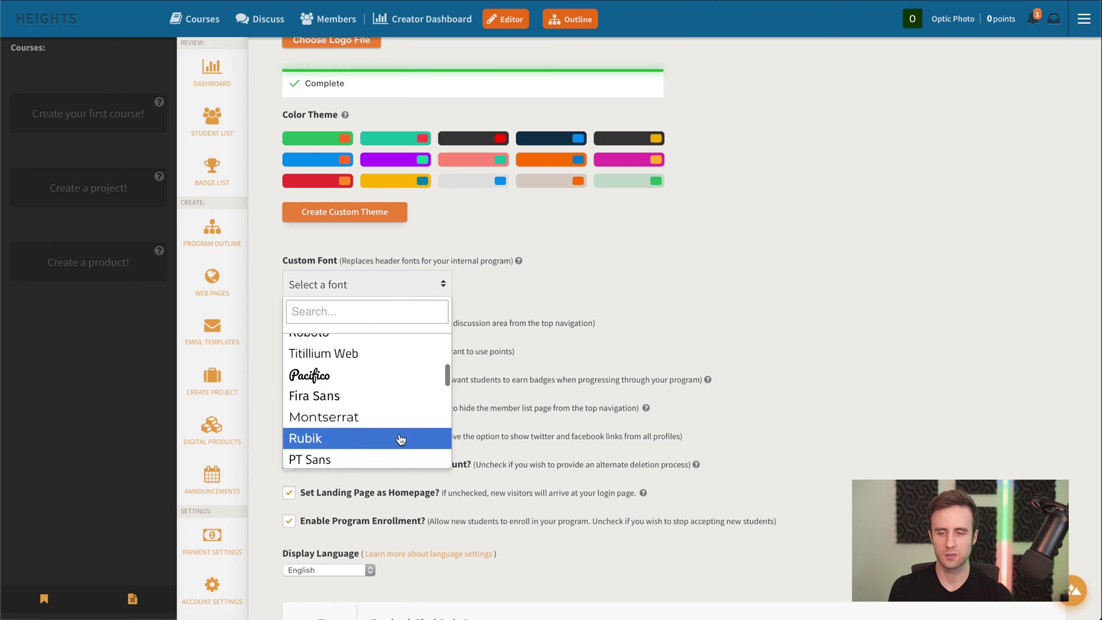
{"action": "left_click", "coordinate": [760, 297]}
{"action": "scroll", "coordinate": [761, 297], "scroll_direction": "down", "scroll_amount": 2}
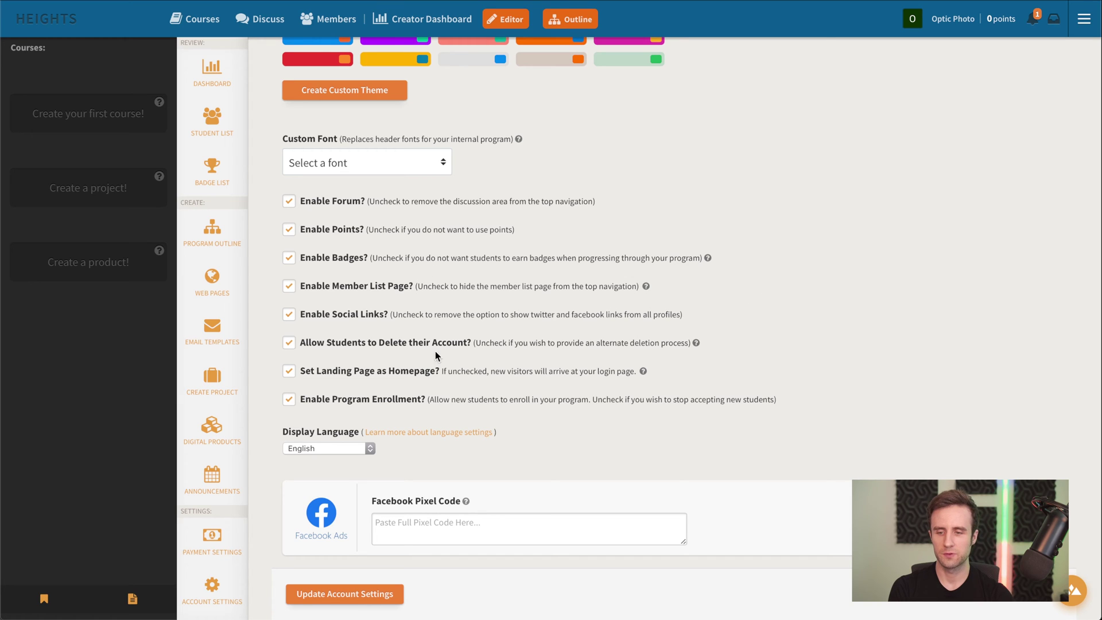
{"action": "left_click", "coordinate": [348, 597]}
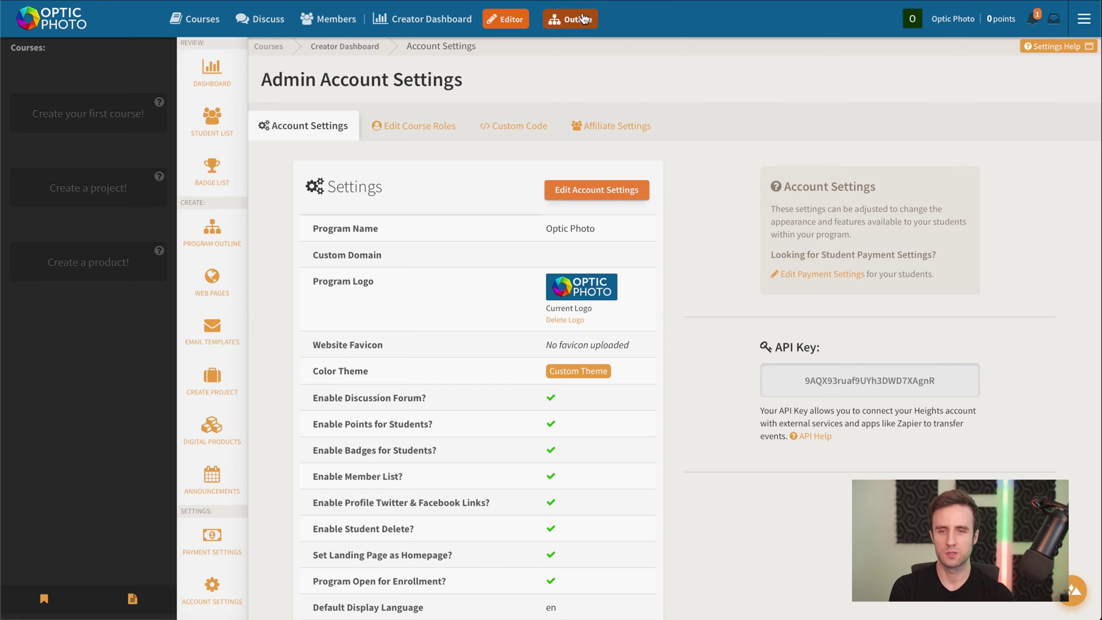
Switch from the saved account settings to the program Outline page
{"action": "left_click", "coordinate": [578, 21]}
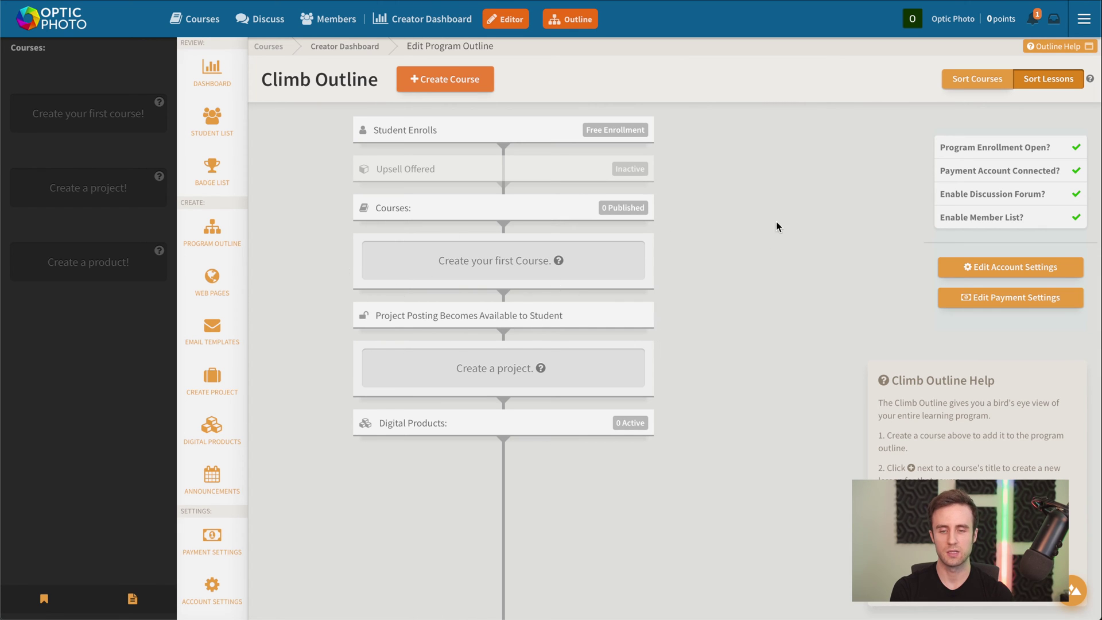
Create a new course titled 'Hobby to Business'
{"action": "left_click", "coordinate": [454, 80]}
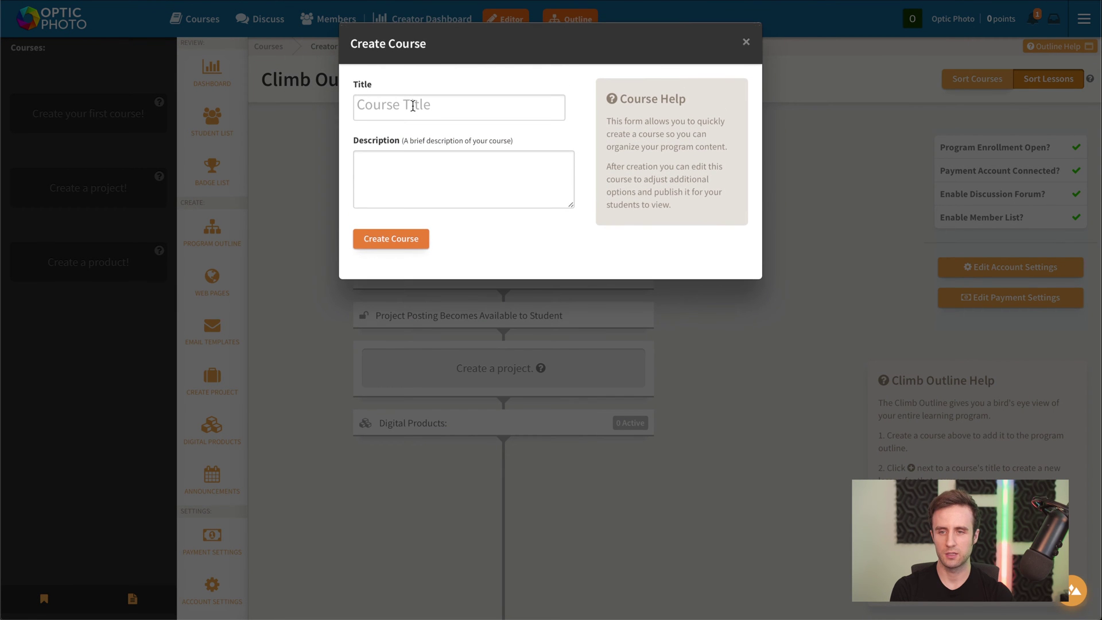
{"action": "left_click", "coordinate": [415, 106]}
{"action": "type", "text": "Hobb"}
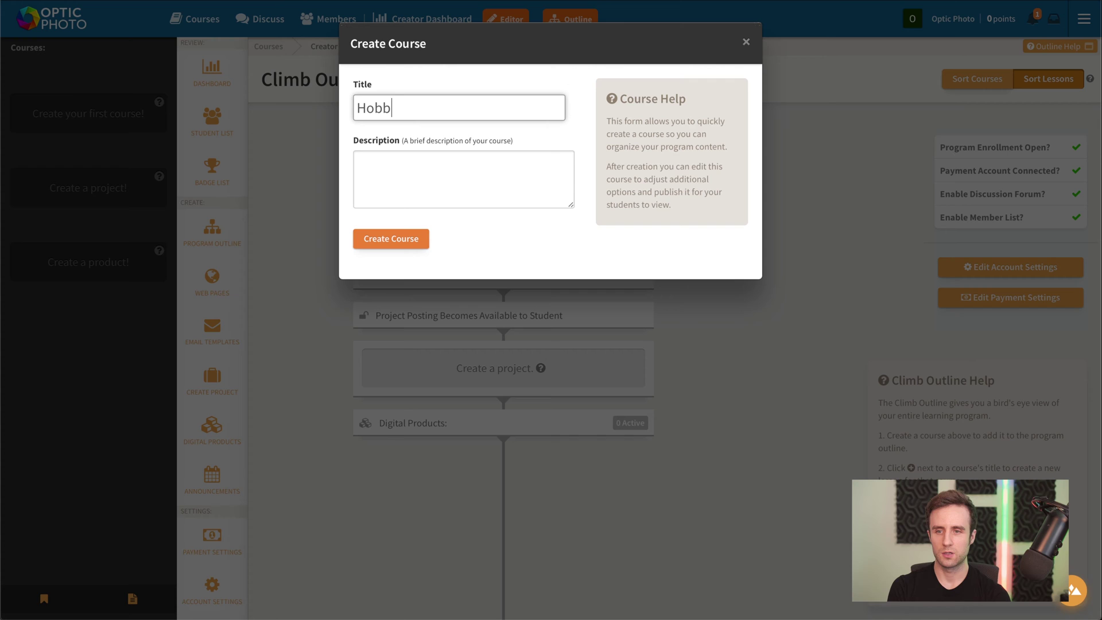
{"action": "type", "text": "y to Business"}
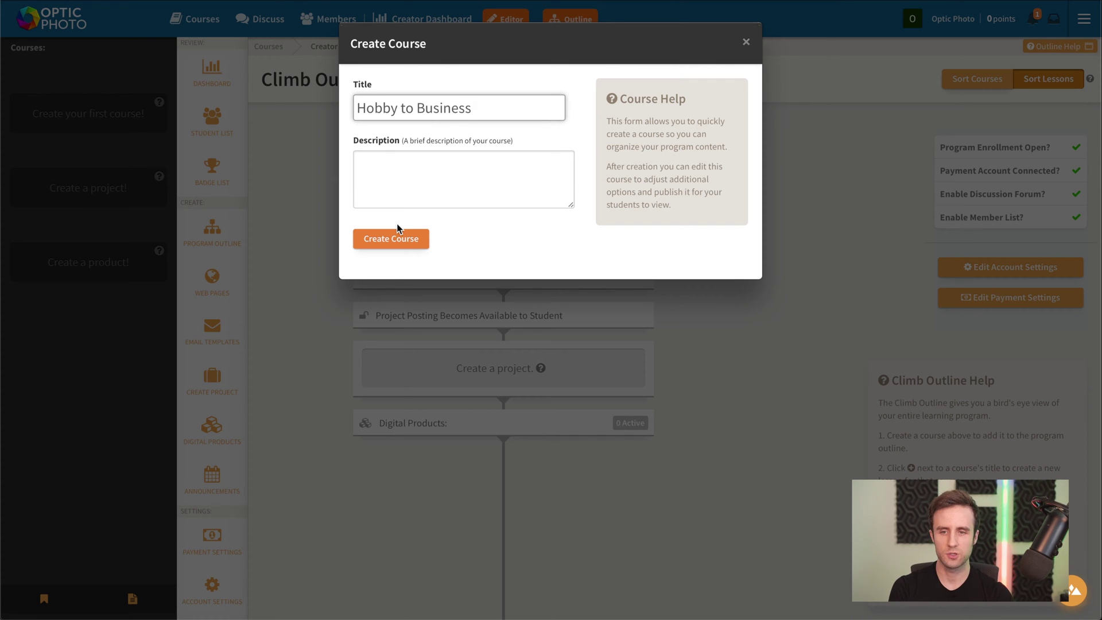
{"action": "left_click", "coordinate": [394, 240]}
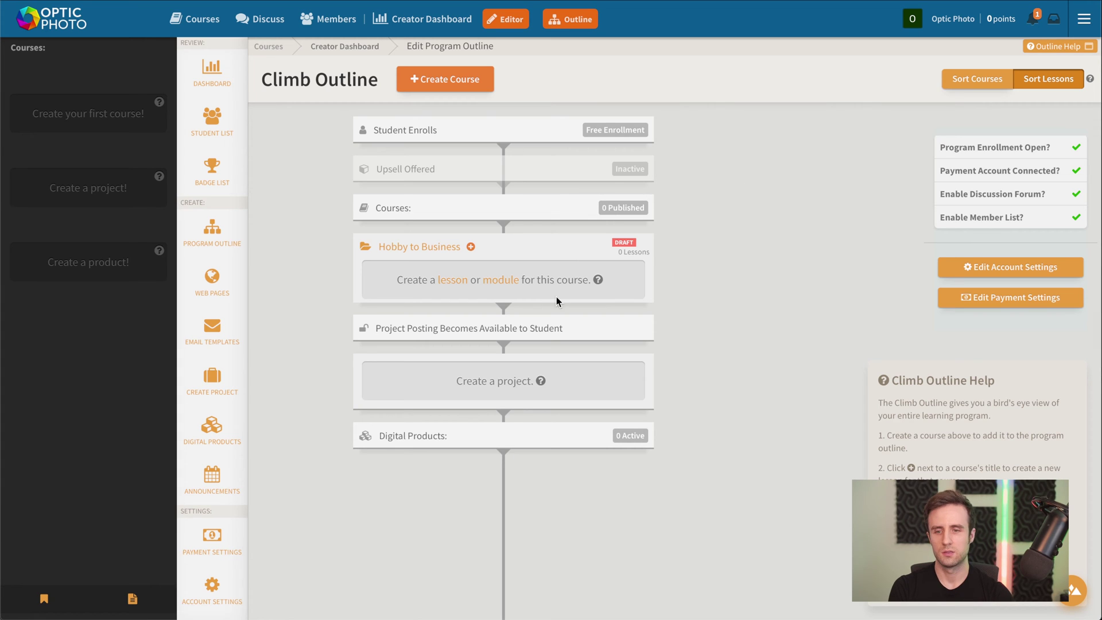
Add three lessons to Hobby to Business, pasting in each lesson title
{"action": "left_click", "coordinate": [470, 247]}
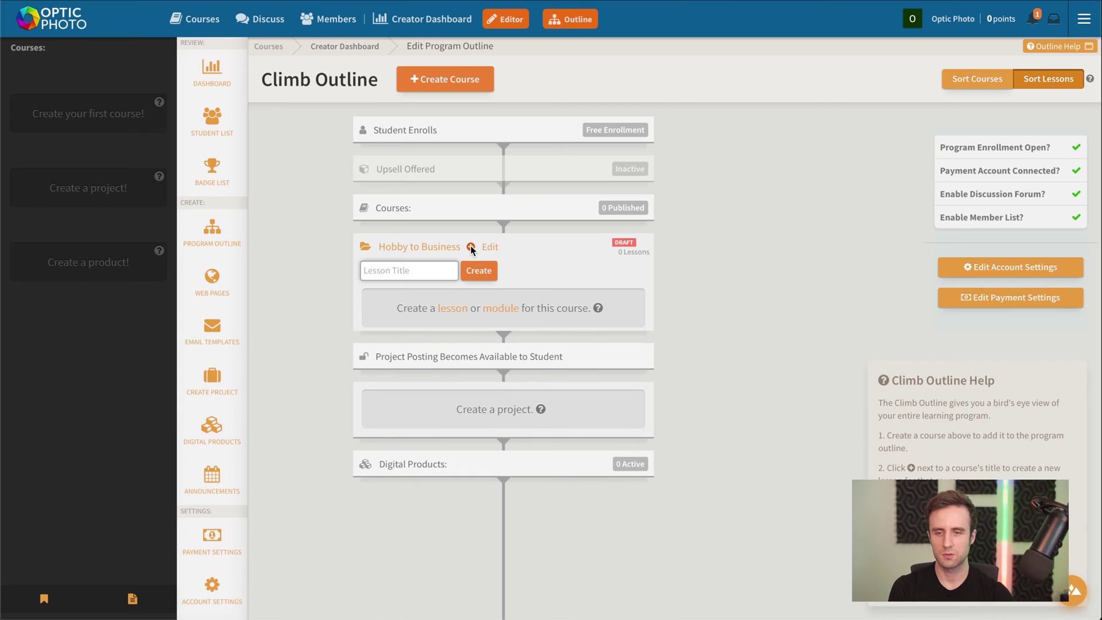
{"action": "key", "text": "ctrl+v"}
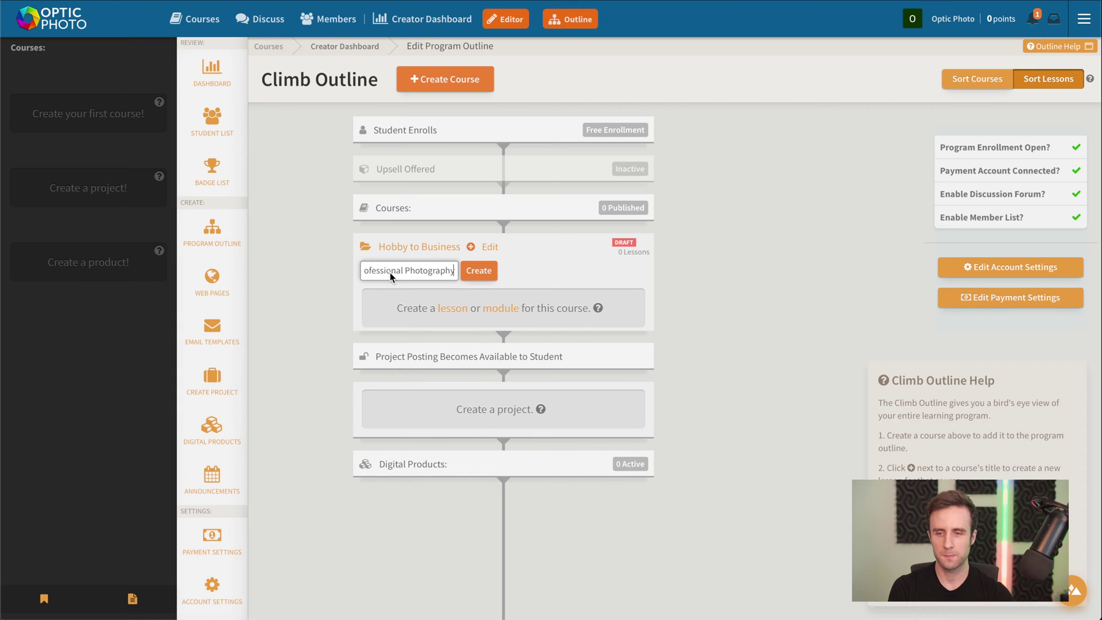
{"action": "left_click", "coordinate": [476, 270]}
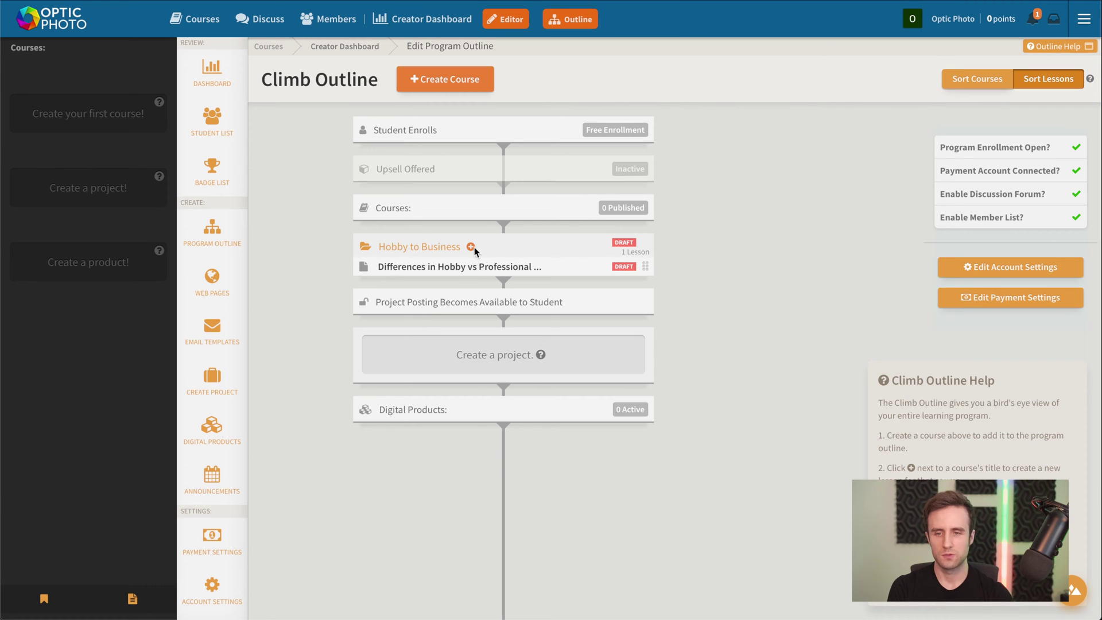
{"action": "left_click", "coordinate": [470, 247]}
{"action": "type", "text": "What You Most Need to Work on to Start Your Business"}
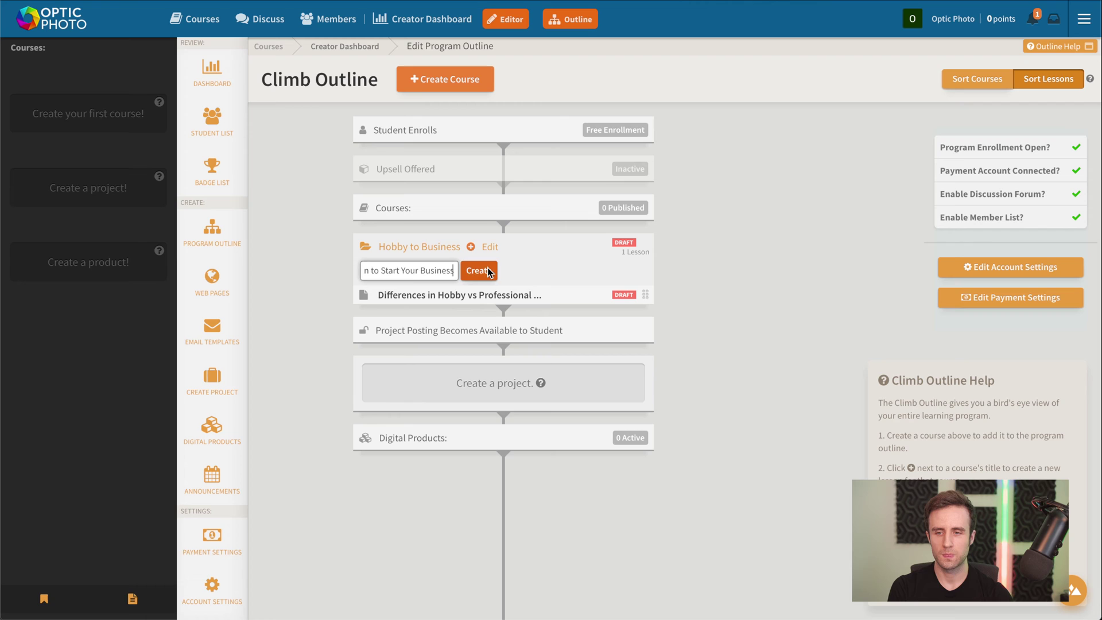
{"action": "left_click", "coordinate": [479, 270]}
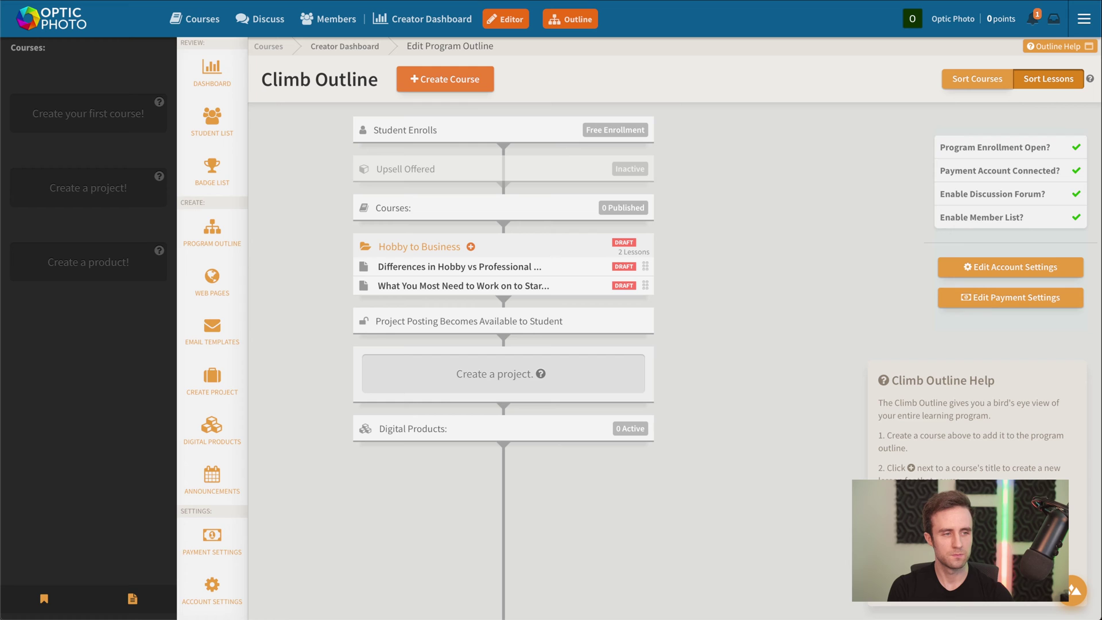
{"action": "left_click", "coordinate": [470, 246]}
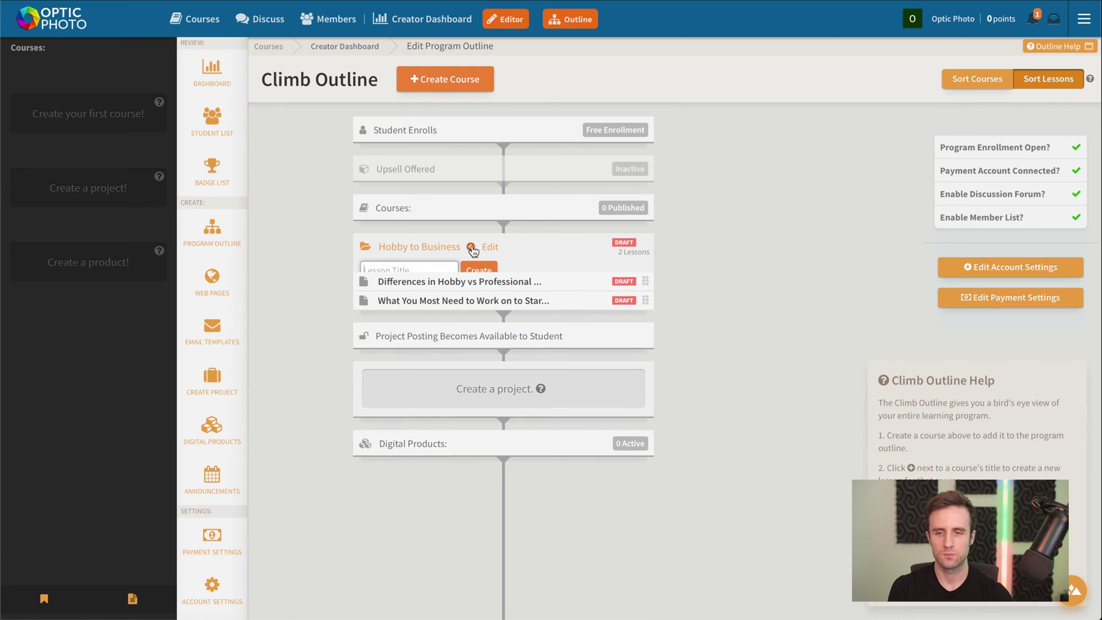
{"action": "type", "text": "k Like a Business Owner"}
{"action": "left_click", "coordinate": [487, 273]}
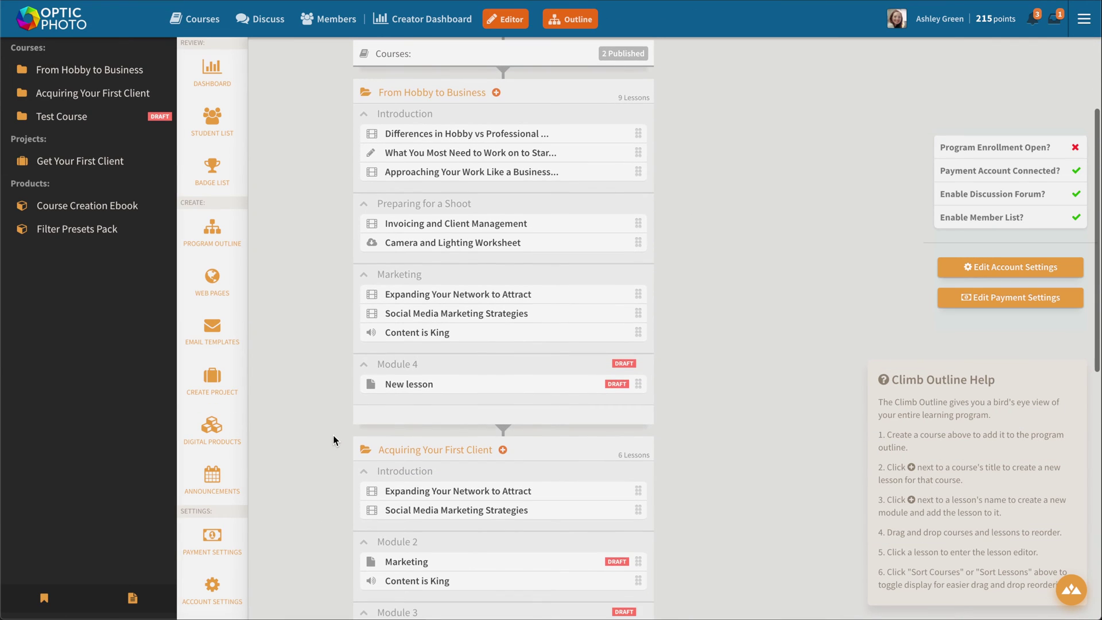
{"action": "scroll", "coordinate": [332, 435], "scroll_direction": "down", "scroll_amount": 2}
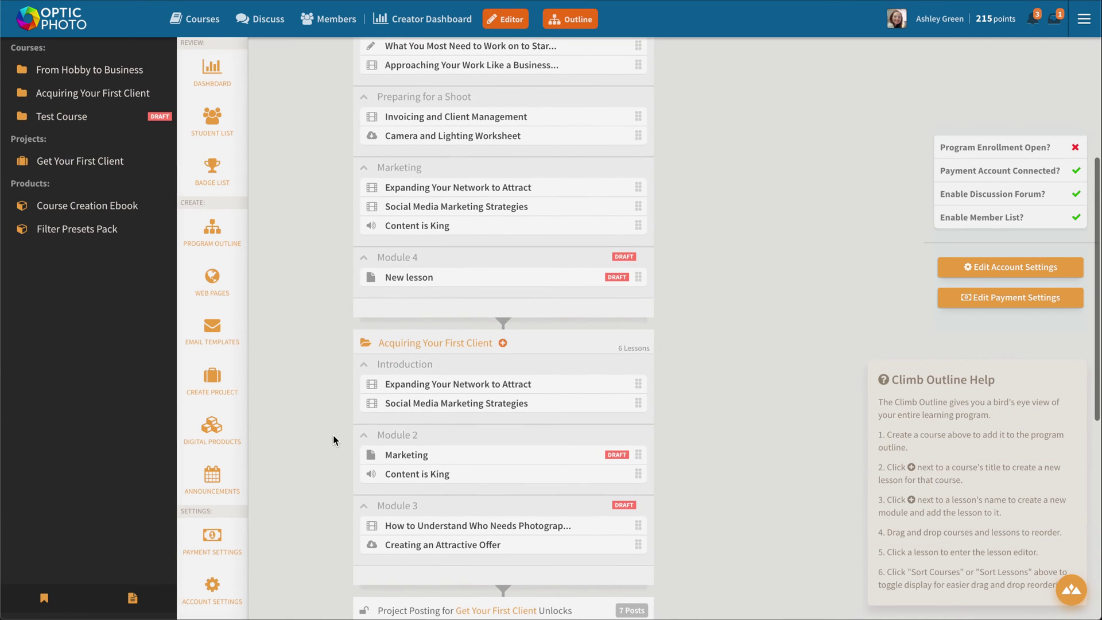
{"action": "scroll", "coordinate": [333, 435], "scroll_direction": "down", "scroll_amount": 1}
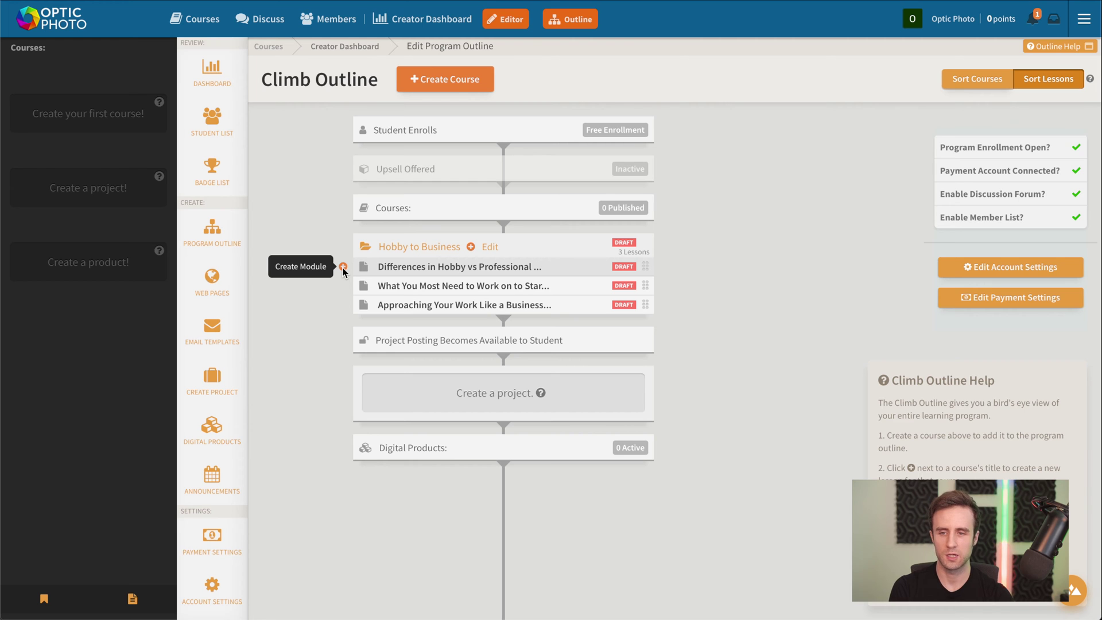
Create a module titled 'Introduction' for the first lesson, leaving Release Day empty
{"action": "left_click", "coordinate": [343, 267]}
{"action": "left_click", "coordinate": [404, 111]}
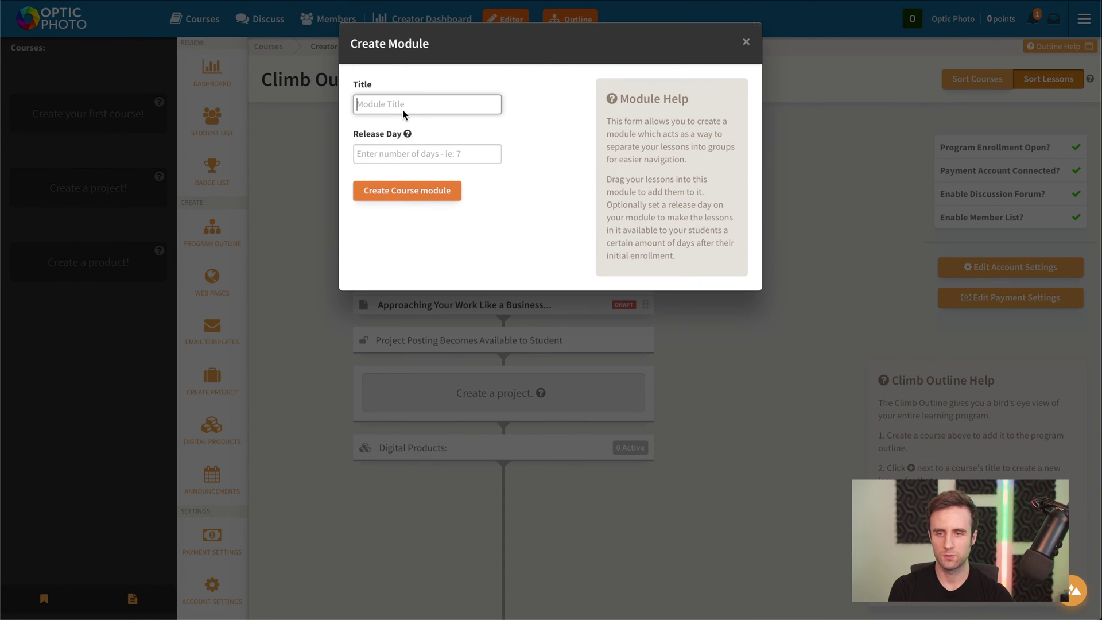
{"action": "type", "text": "Introduction"}
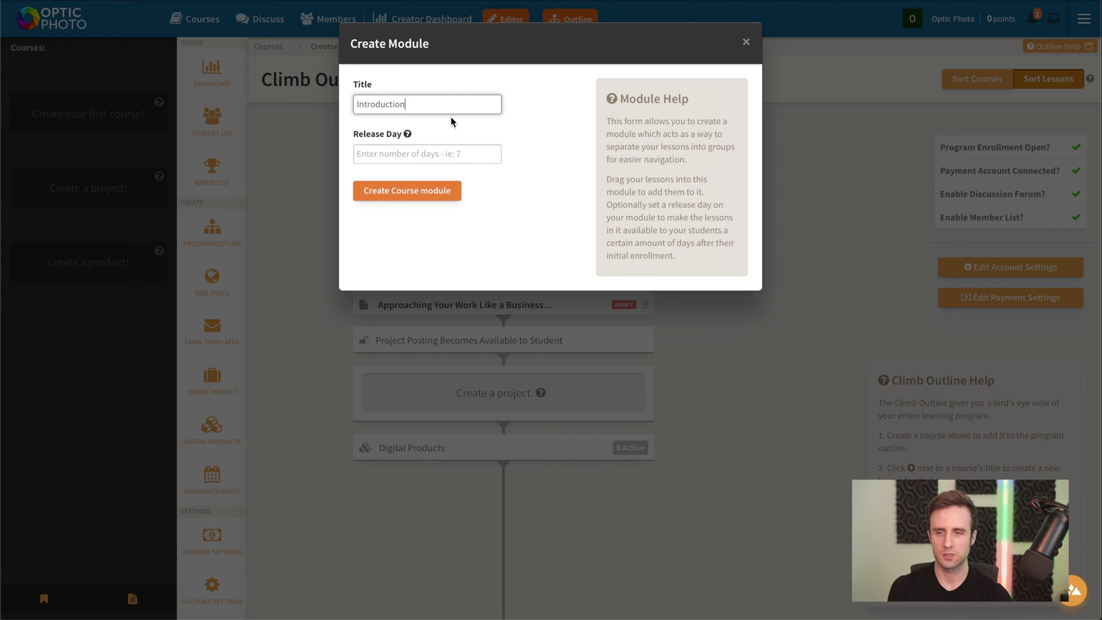
{"action": "left_click", "coordinate": [451, 154]}
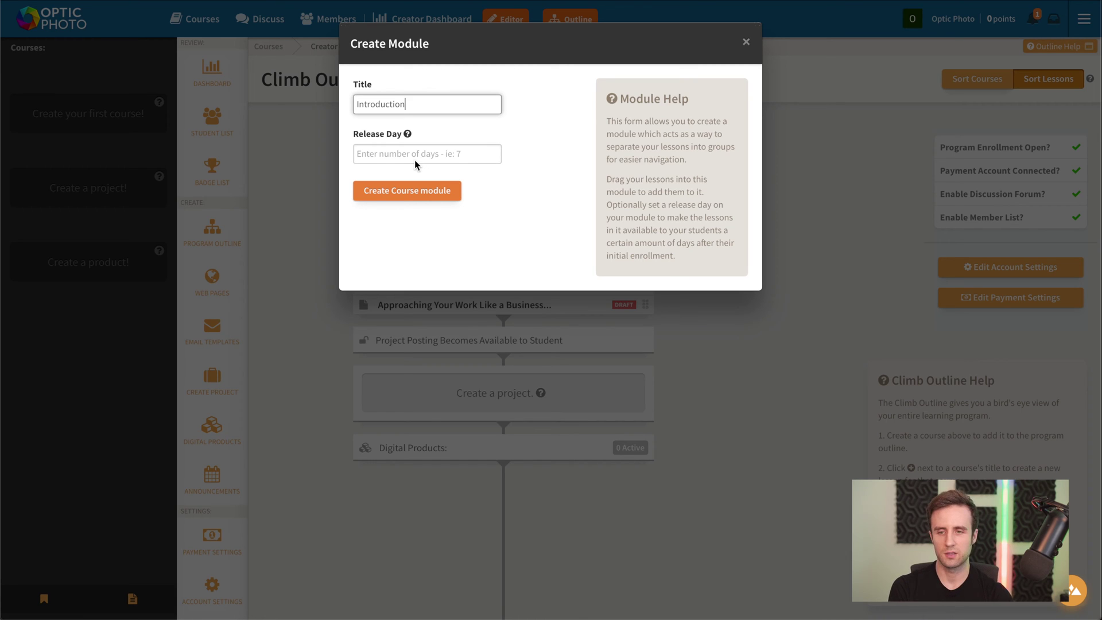
{"action": "left_click", "coordinate": [406, 190]}
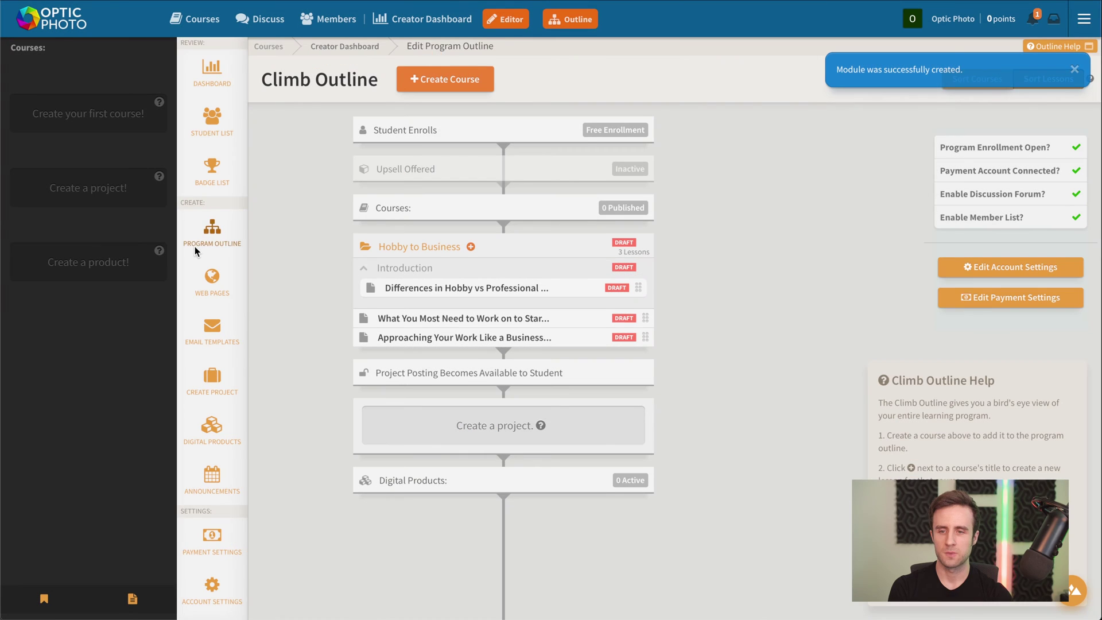
Drag the second and third lessons into the Introduction module
{"action": "scroll", "coordinate": [703, 256], "scroll_direction": "down", "scroll_amount": 1}
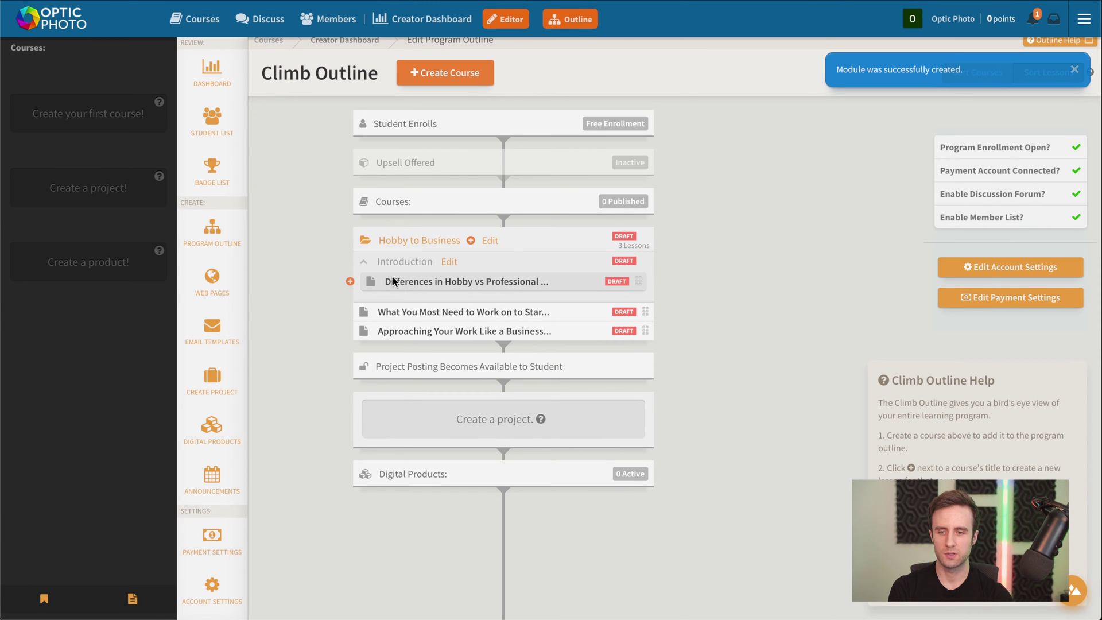
{"action": "scroll", "coordinate": [451, 280], "scroll_direction": "up", "scroll_amount": 1}
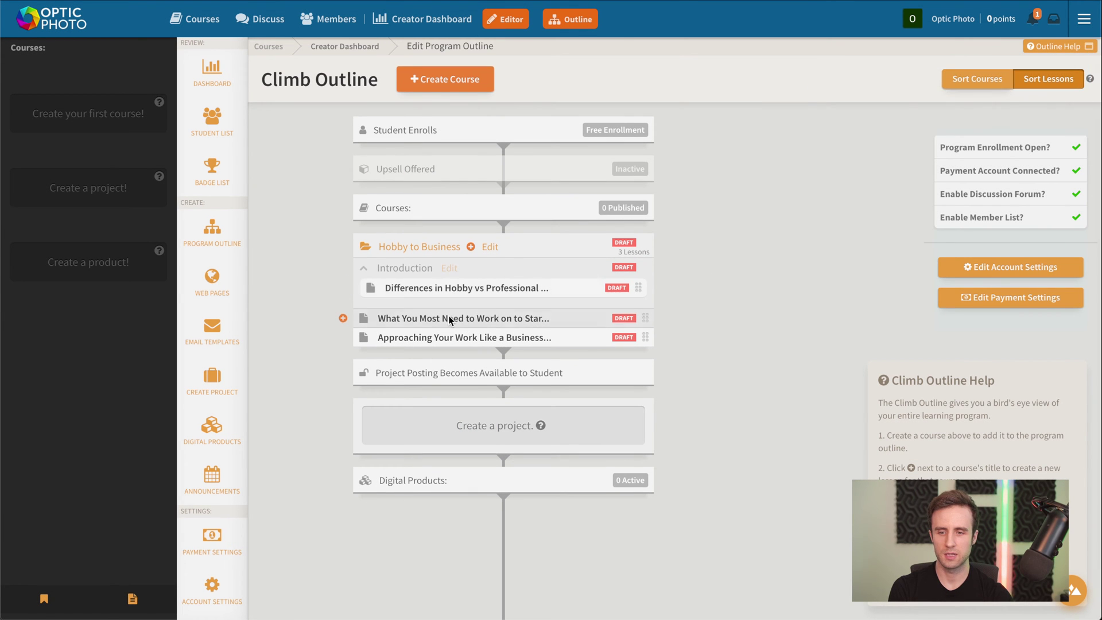
{"action": "left_click_drag", "start_coordinate": [431, 318], "coordinate": [453, 299]}
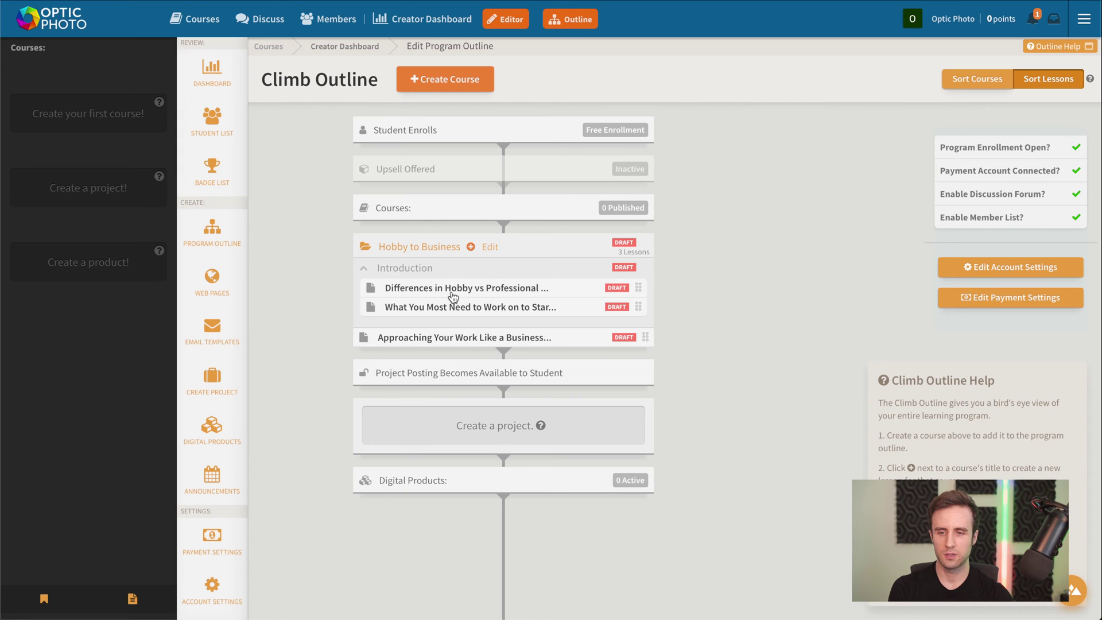
{"action": "left_click_drag", "start_coordinate": [410, 337], "coordinate": [429, 313]}
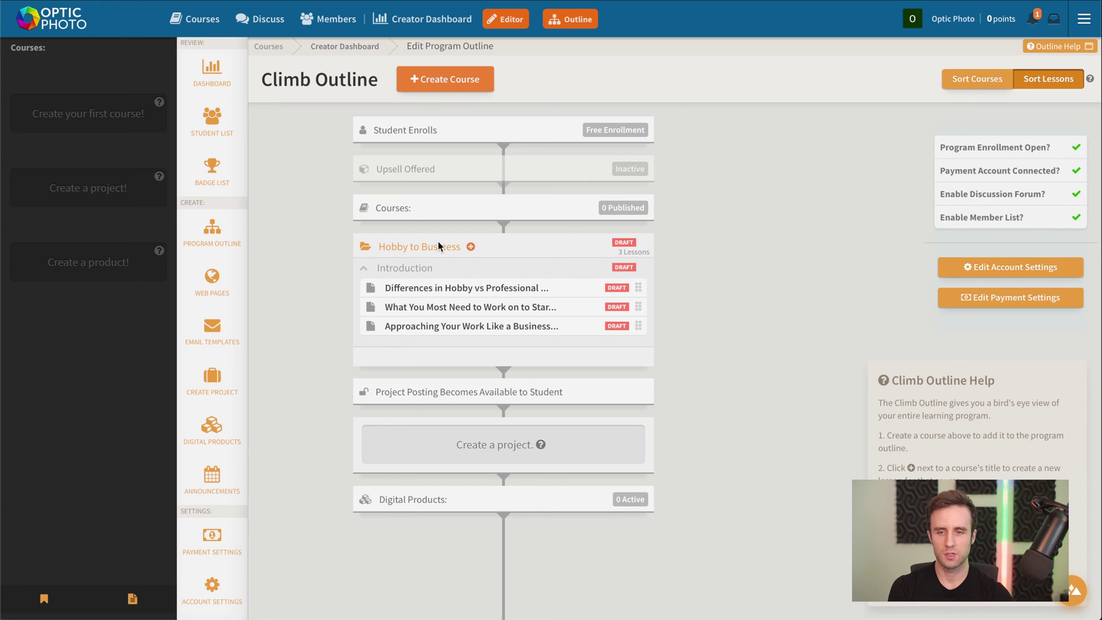
Add lessons 'Invoicing and Client Management' and 'Camera and Lighting Worksheet' to the course
{"action": "left_click", "coordinate": [470, 246]}
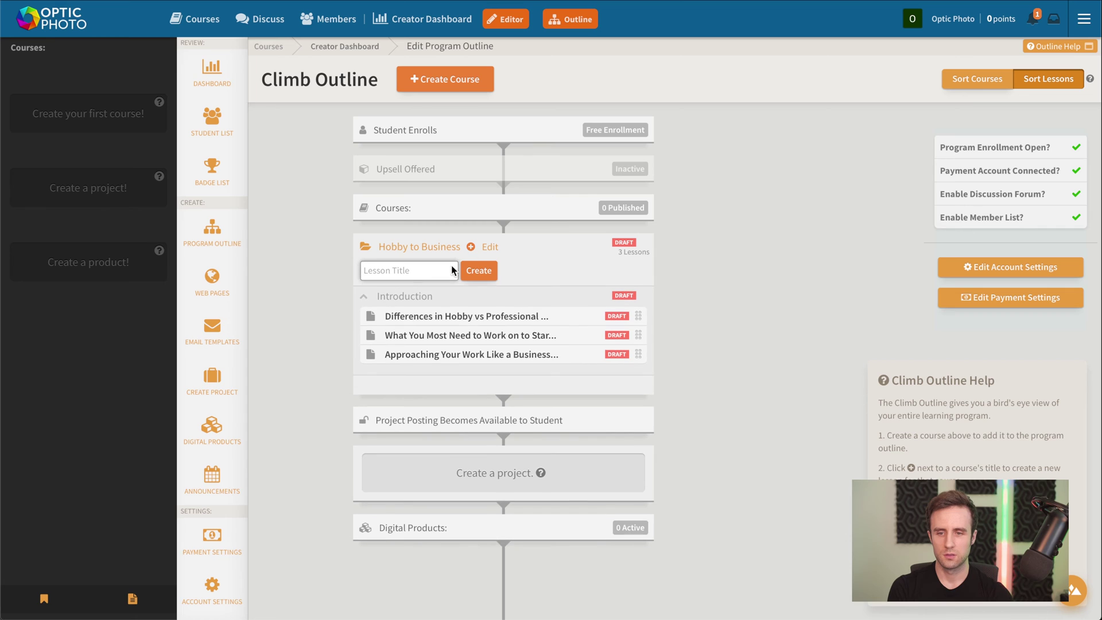
{"action": "key", "text": "ctrl+v"}
{"action": "left_click", "coordinate": [478, 270]}
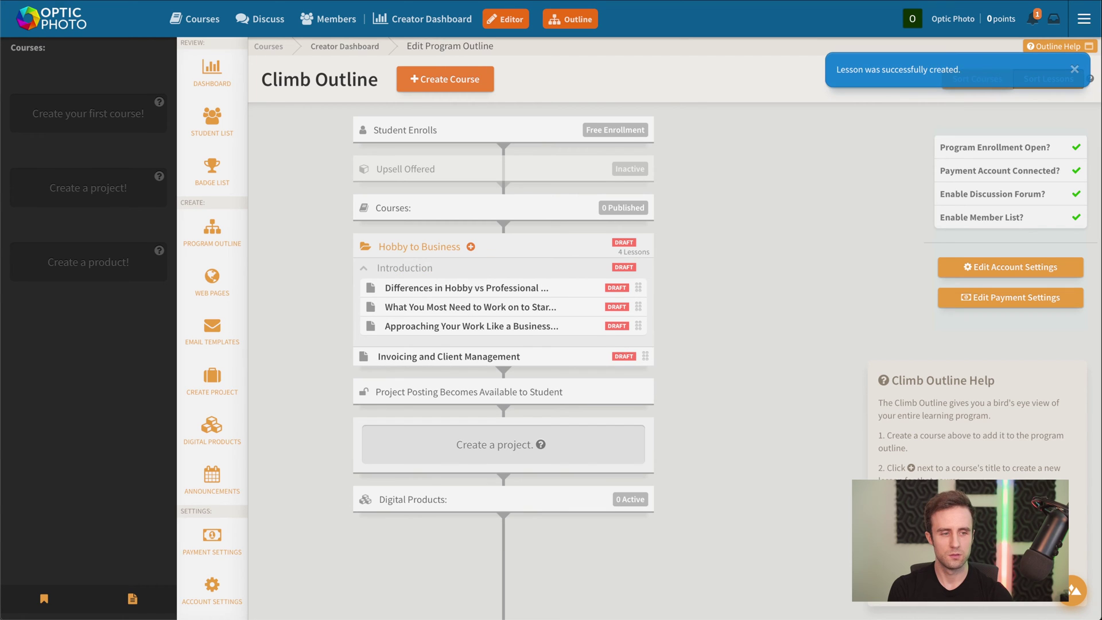
{"action": "left_click", "coordinate": [471, 247]}
{"action": "key", "text": "ctrl+v"}
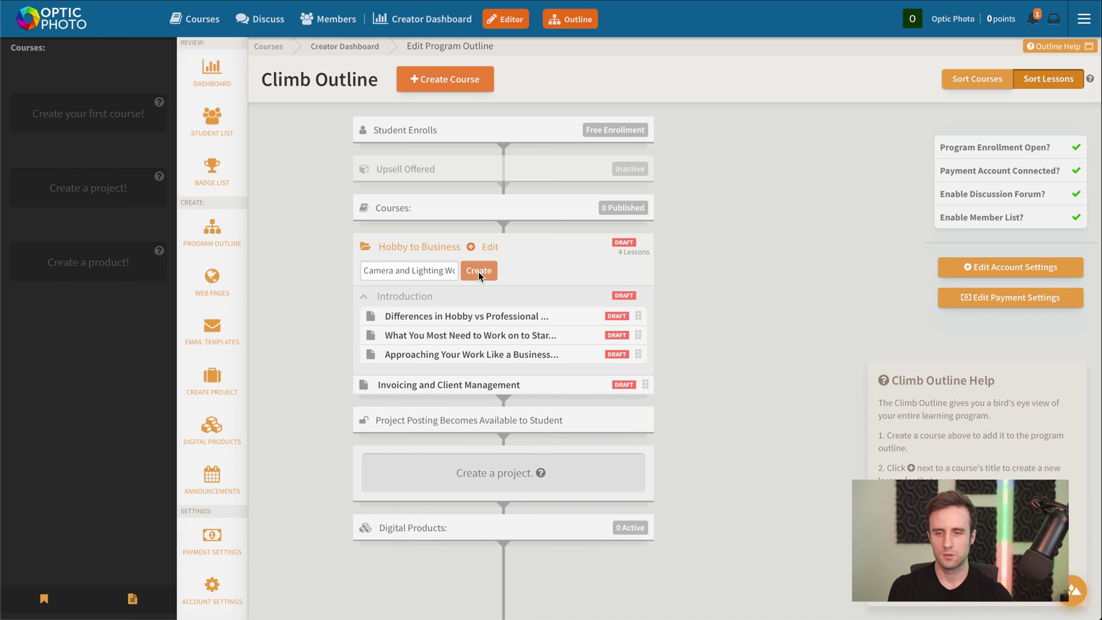
{"action": "left_click", "coordinate": [478, 271]}
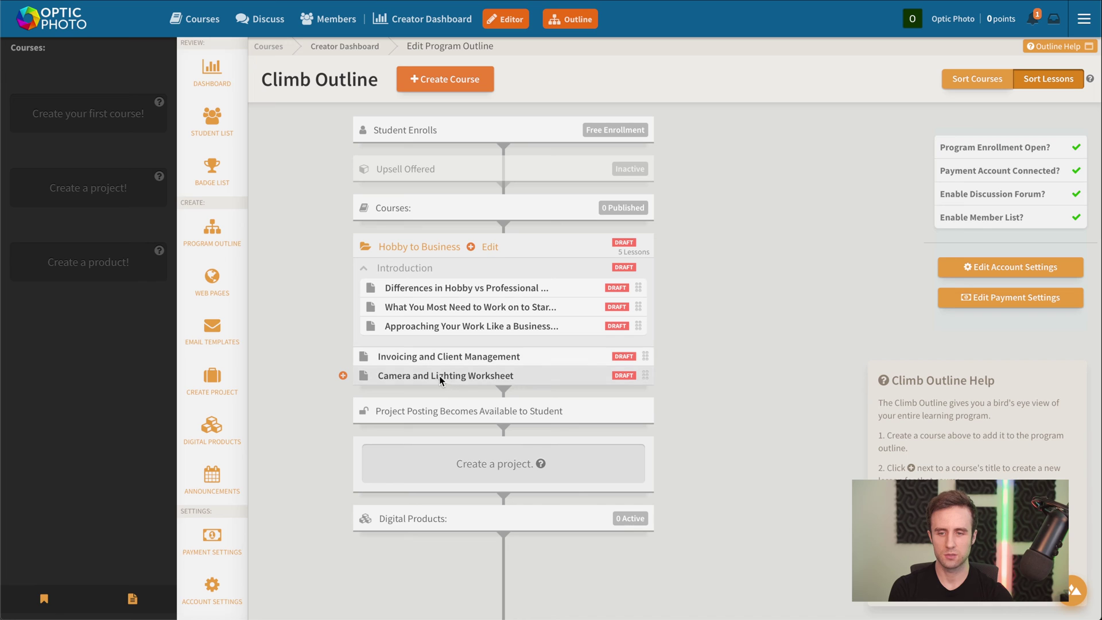
Move Camera and Lighting Worksheet above Invoicing and Client Management, and drag the third lesson out of Introduction
{"action": "left_click_drag", "start_coordinate": [443, 374], "coordinate": [408, 346]}
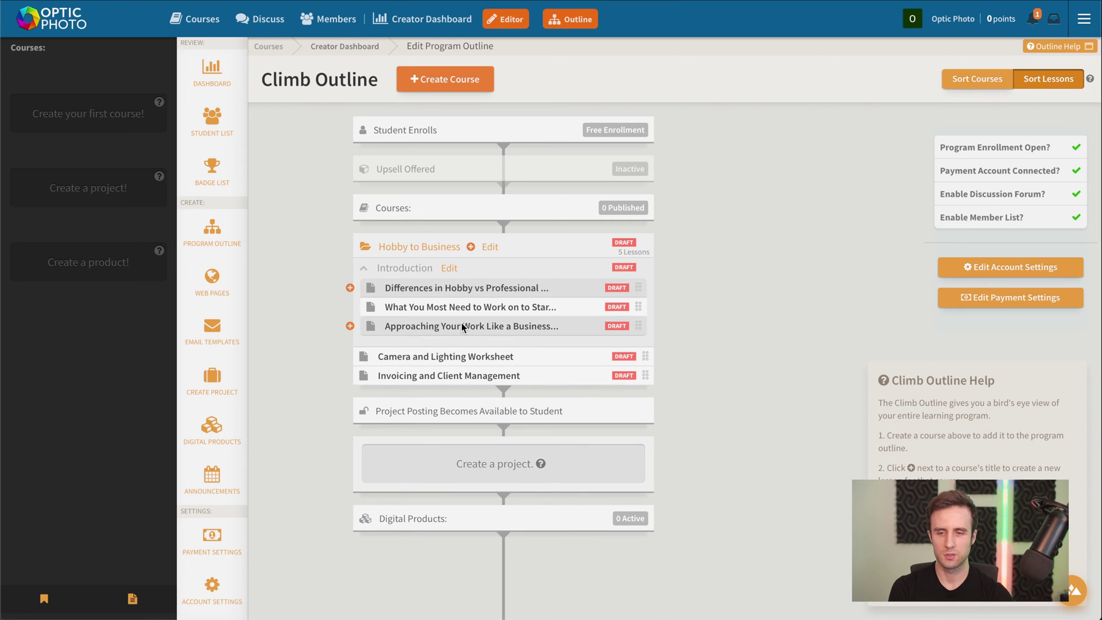
{"action": "left_click_drag", "start_coordinate": [461, 322], "coordinate": [417, 339]}
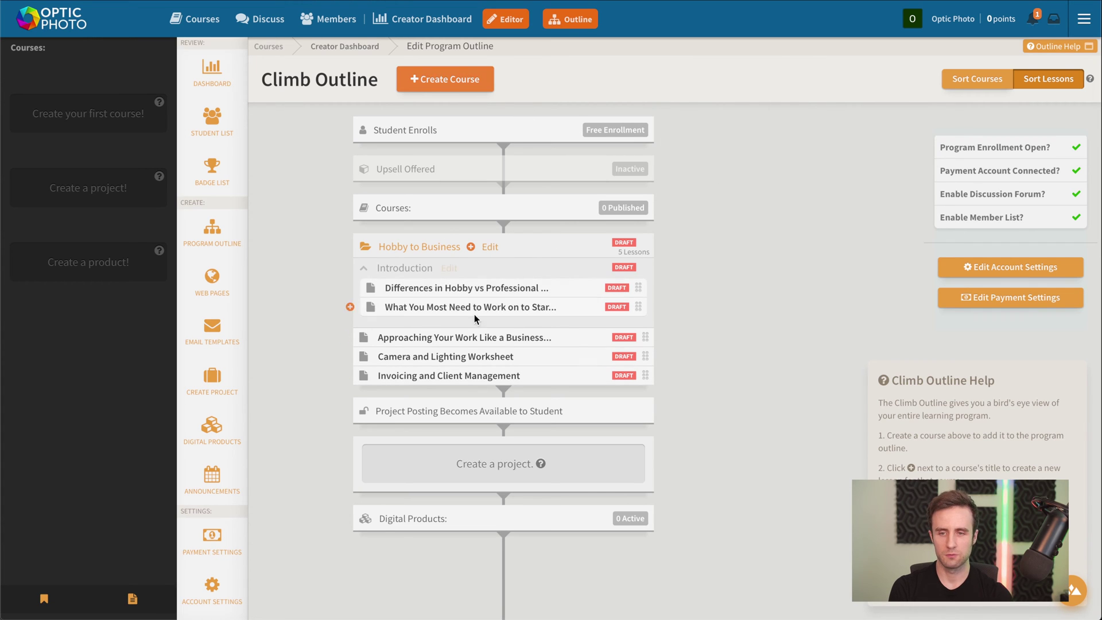
{"action": "mouse_move", "coordinate": [396, 412]}
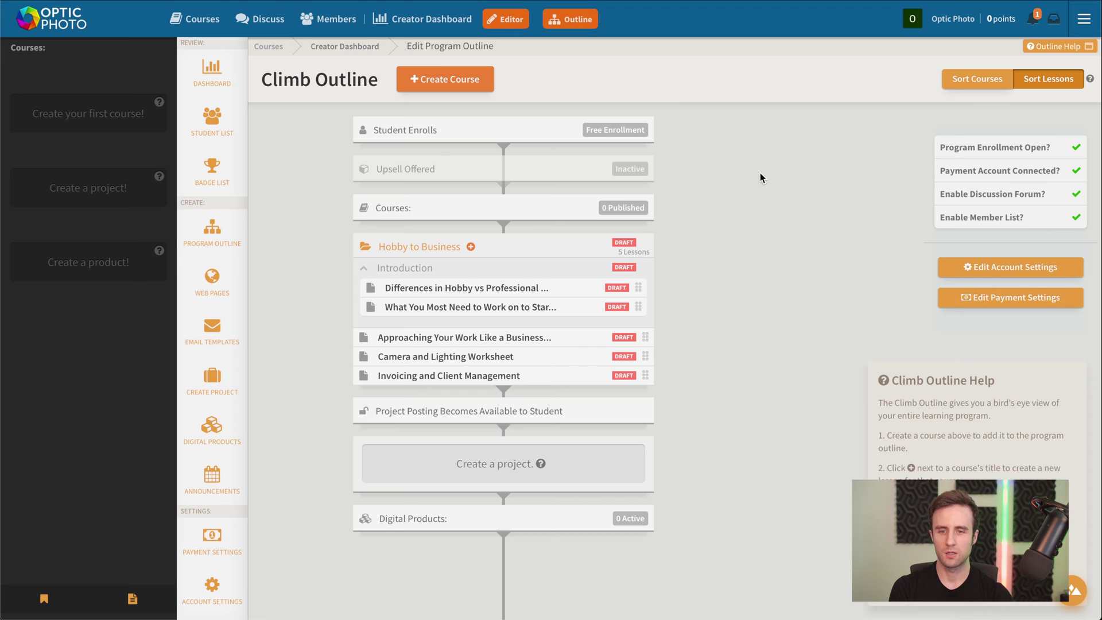
{"action": "mouse_move", "coordinate": [401, 289]}
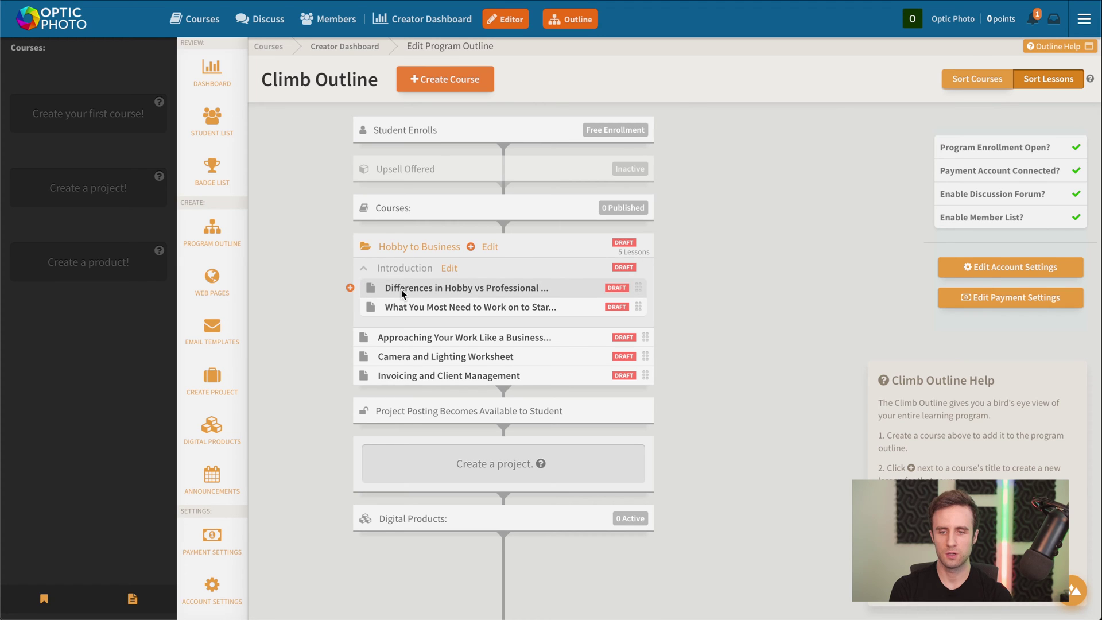
Open the Differences in Hobby vs Professional Photography lesson and launch Insert Image from its text body
{"action": "left_click", "coordinate": [431, 287]}
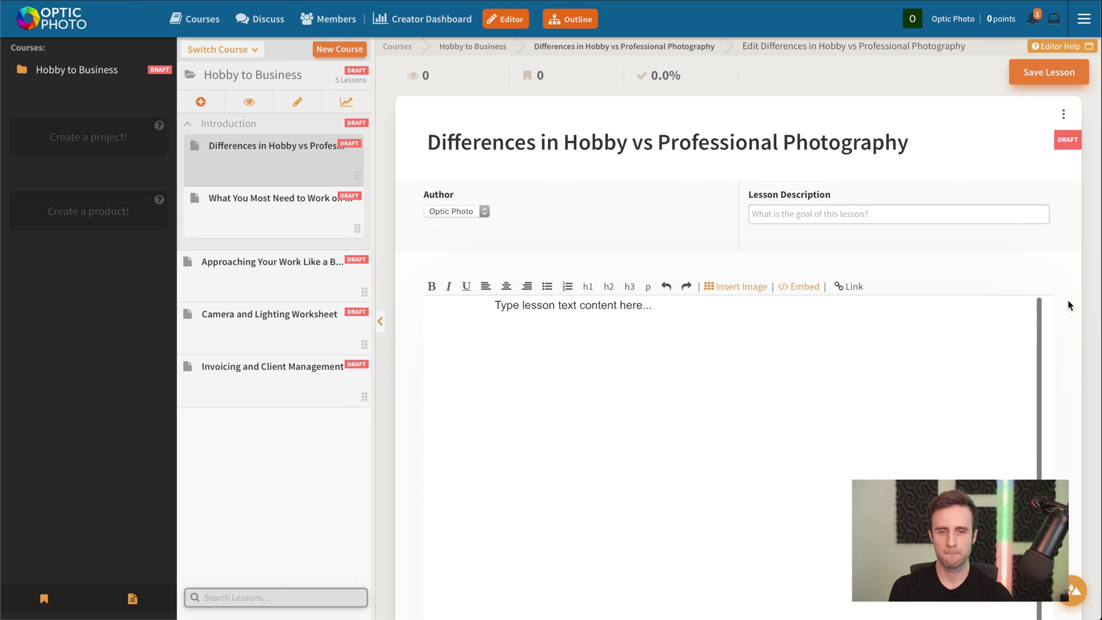
{"action": "scroll", "coordinate": [1068, 291], "scroll_direction": "down", "scroll_amount": 1}
{"action": "scroll", "coordinate": [1069, 283], "scroll_direction": "up", "scroll_amount": 1}
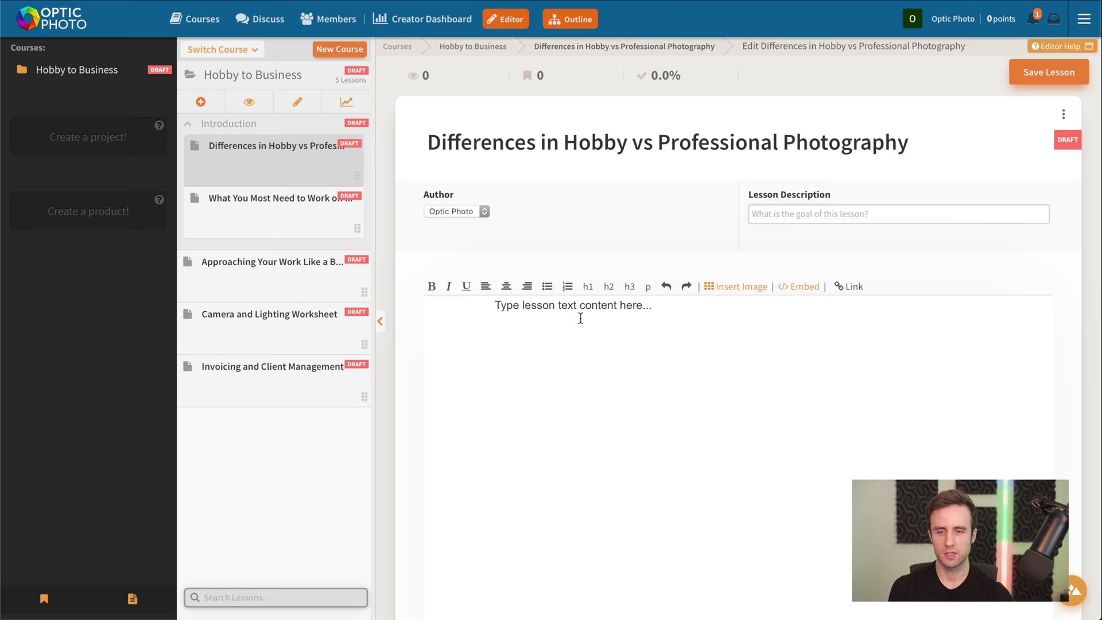
{"action": "scroll", "coordinate": [1075, 261], "scroll_direction": "down", "scroll_amount": 2}
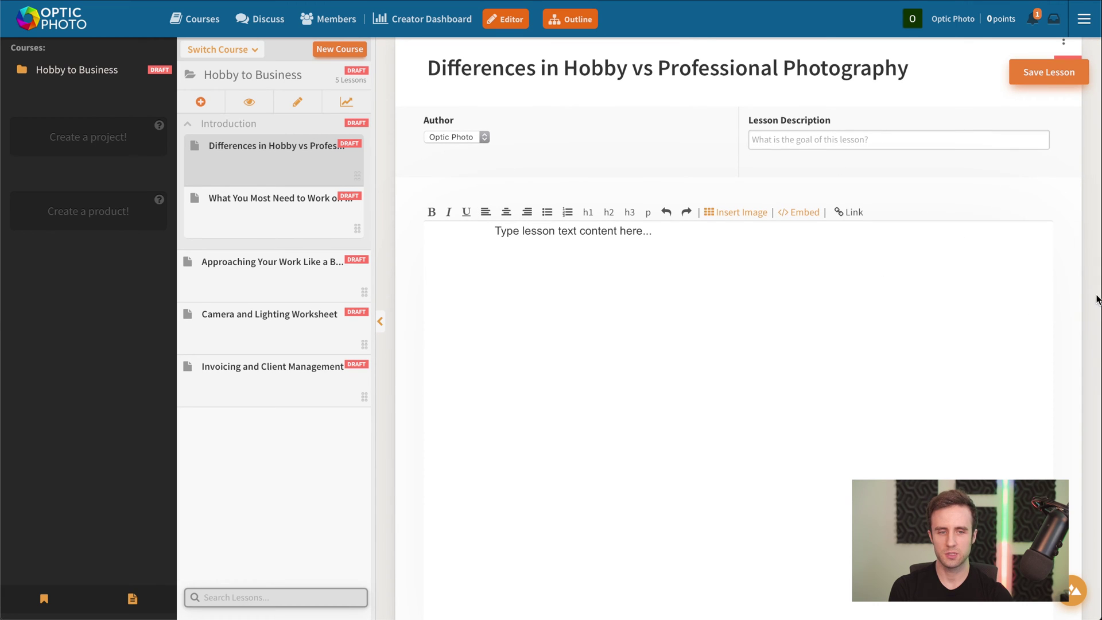
{"action": "scroll", "coordinate": [1080, 296], "scroll_direction": "down", "scroll_amount": 1}
{"action": "left_click", "coordinate": [557, 222]}
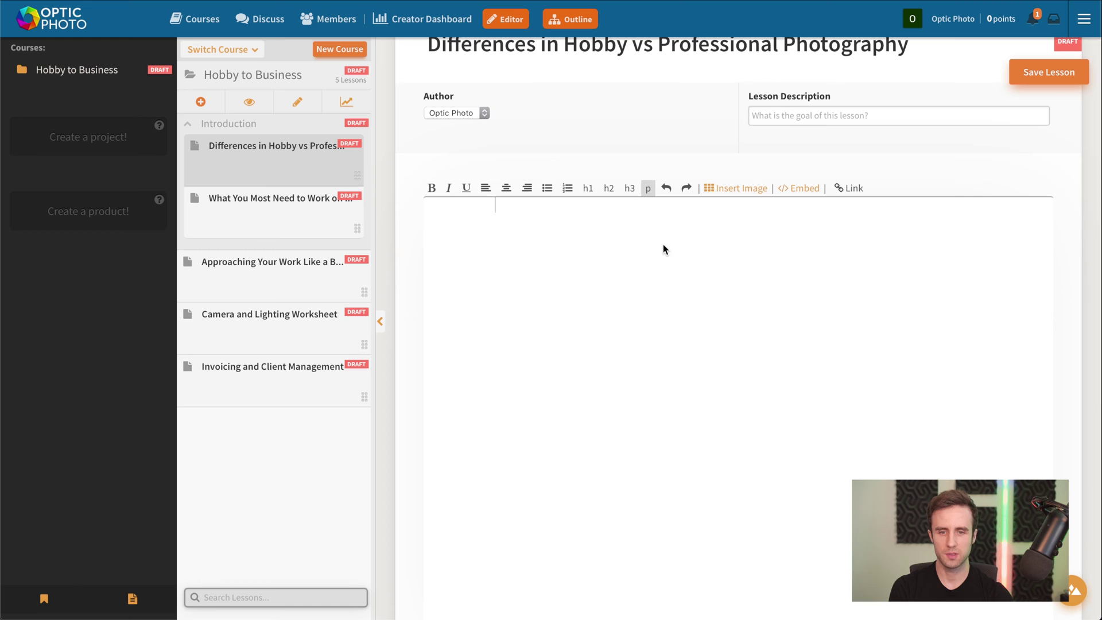
{"action": "left_click", "coordinate": [725, 187]}
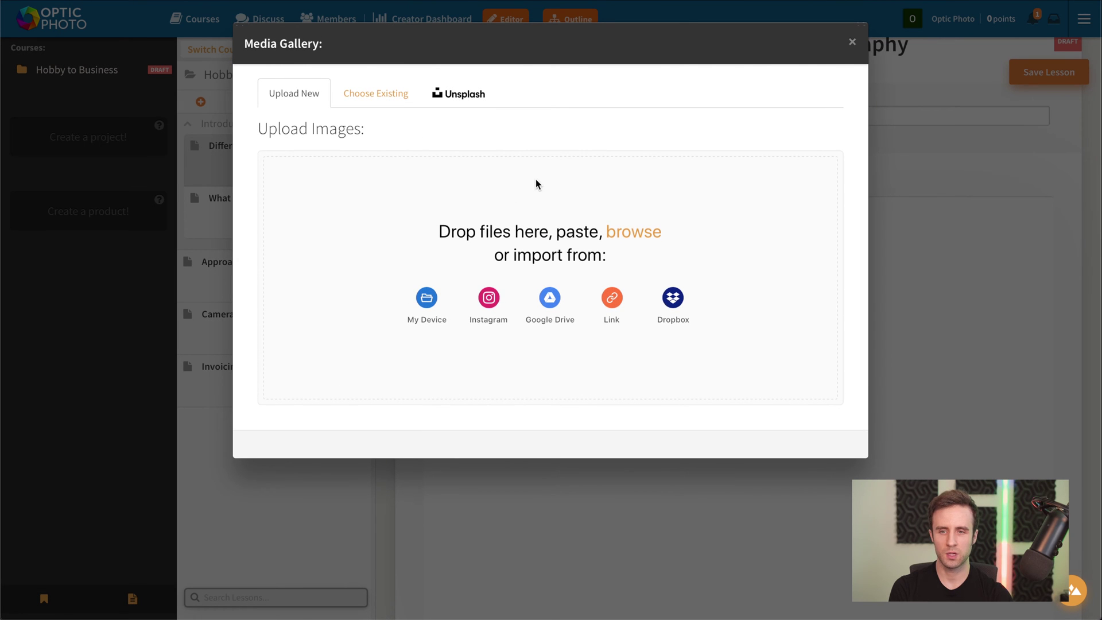
Search Unsplash for 'photographer', page through the results and select the green camera-lens photo
{"action": "left_click", "coordinate": [433, 99]}
{"action": "left_click", "coordinate": [374, 133]}
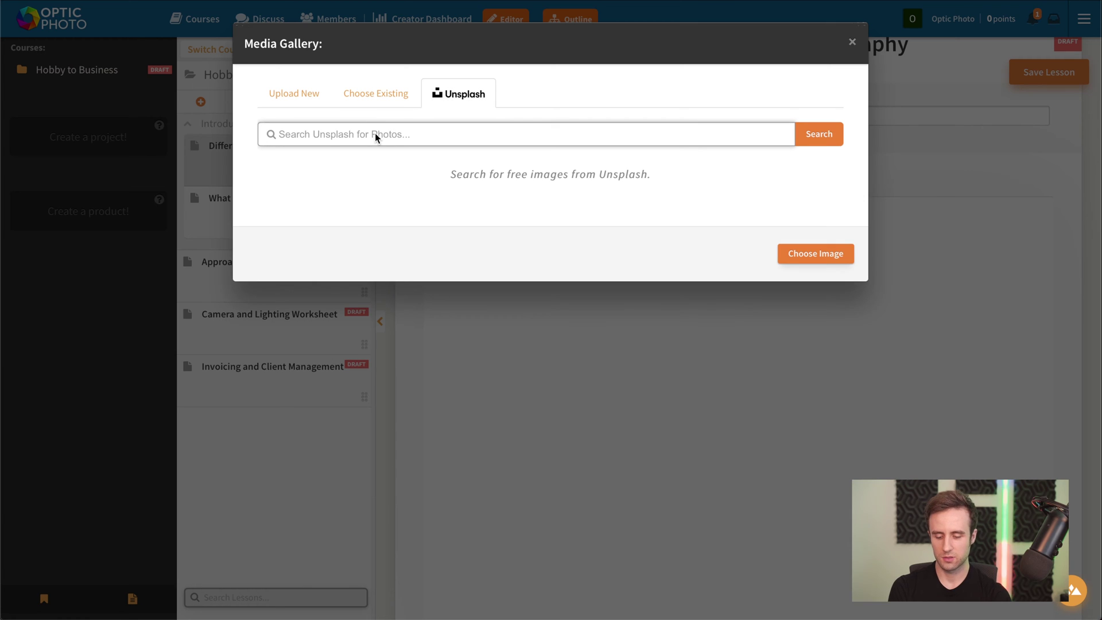
{"action": "type", "text": "photographer"}
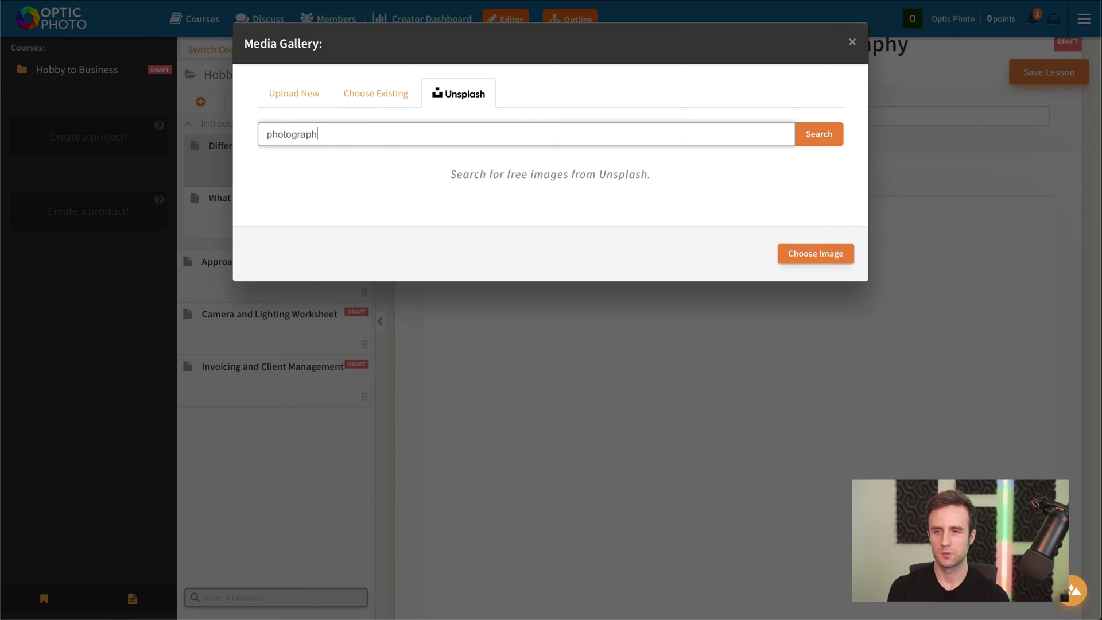
{"action": "key", "text": "Return"}
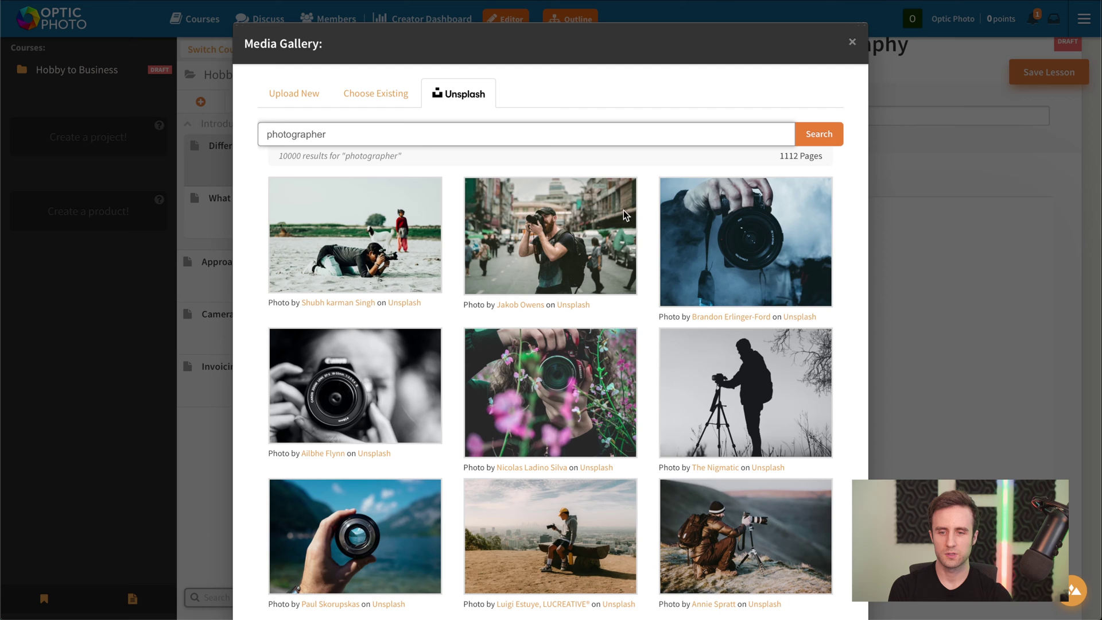
{"action": "scroll", "coordinate": [837, 222], "scroll_direction": "down", "scroll_amount": 2}
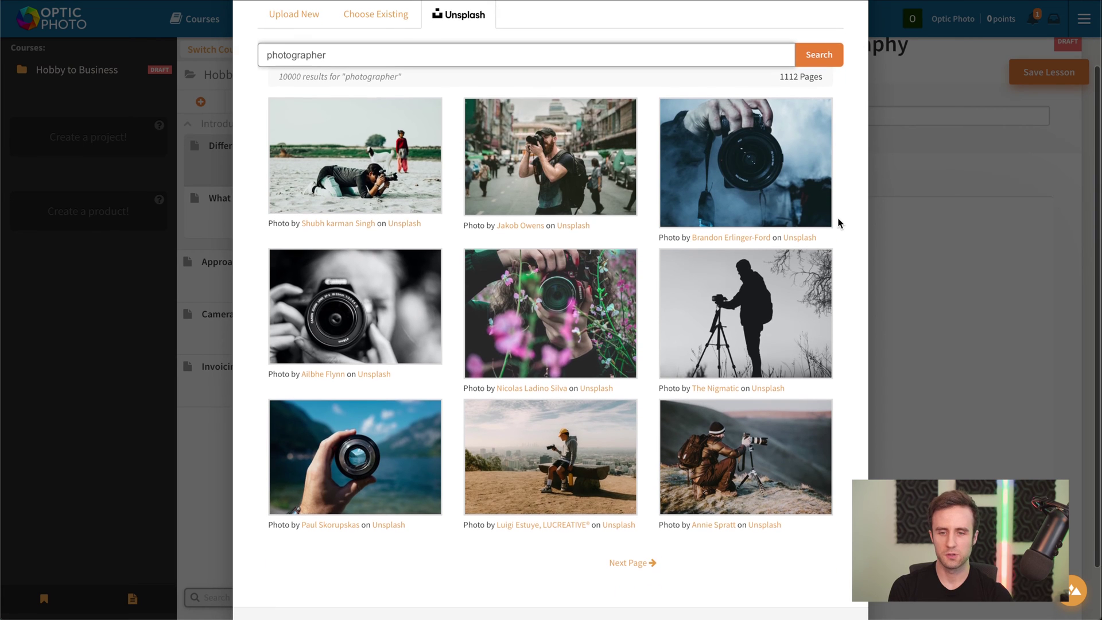
{"action": "left_click", "coordinate": [629, 564]}
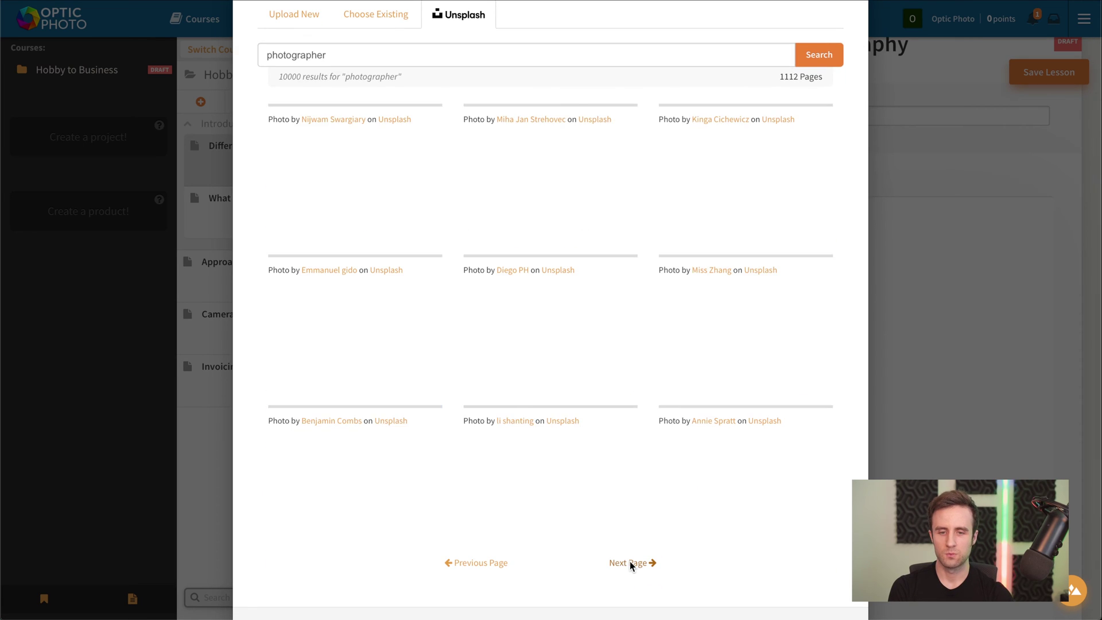
{"action": "scroll", "coordinate": [725, 390], "scroll_direction": "up", "scroll_amount": 1}
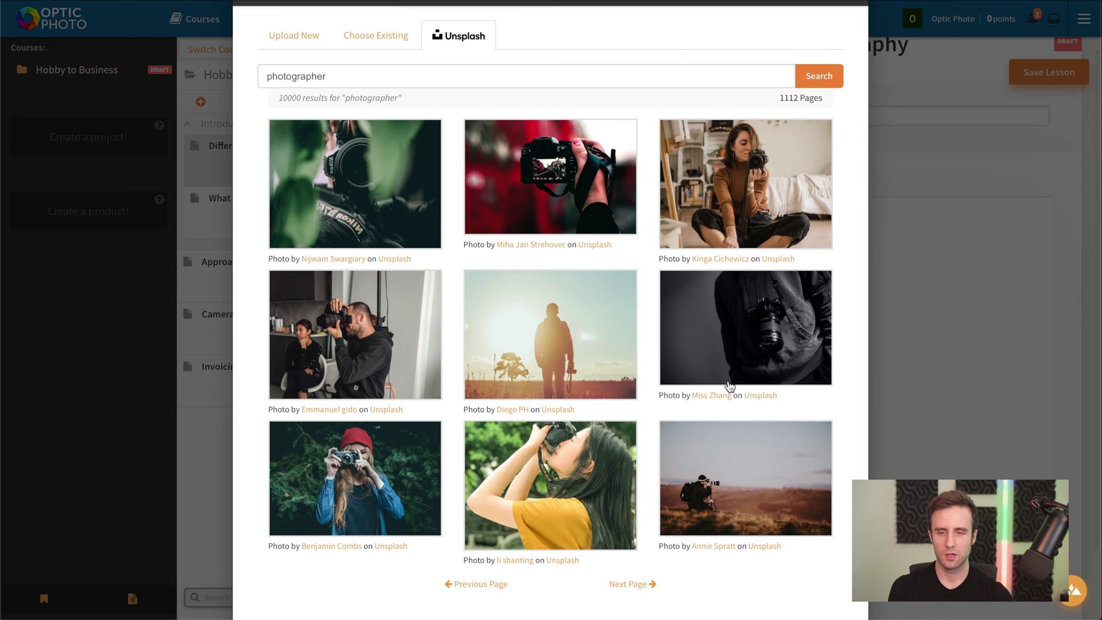
{"action": "left_click", "coordinate": [631, 584]}
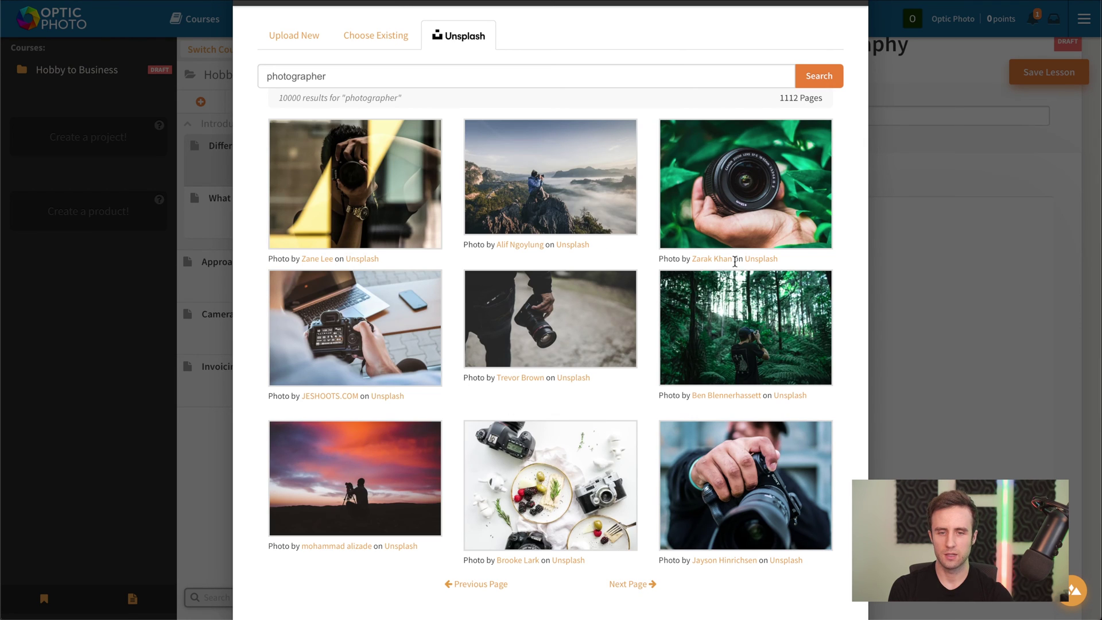
{"action": "left_click", "coordinate": [740, 211]}
{"action": "scroll", "coordinate": [740, 211], "scroll_direction": "down", "scroll_amount": 2}
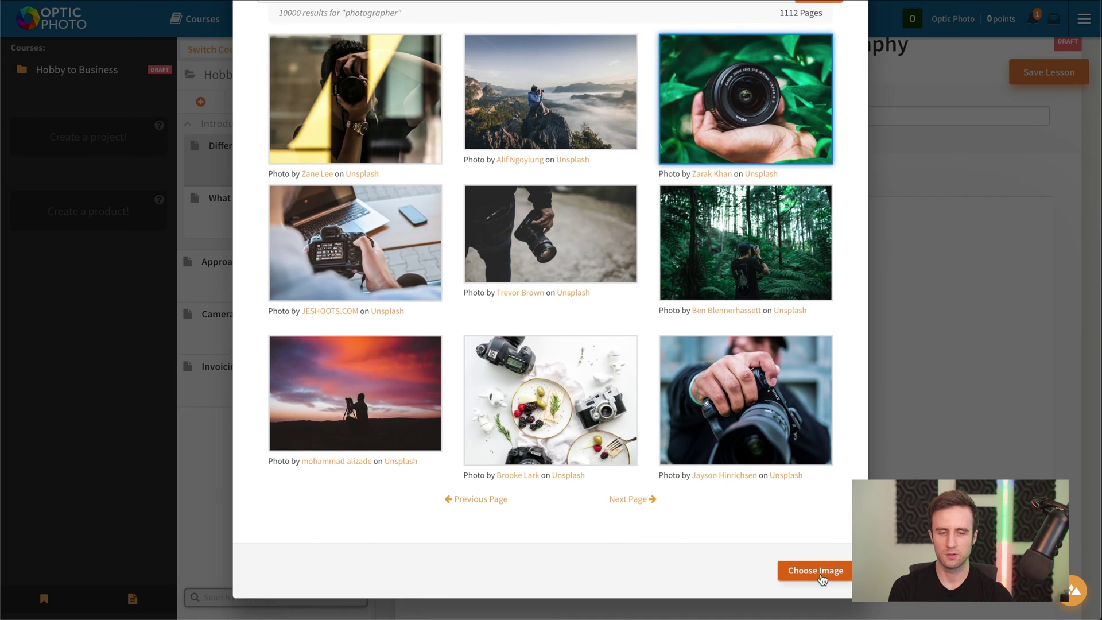
Insert the chosen green camera-lens photo into the lesson body
{"action": "left_click", "coordinate": [815, 571]}
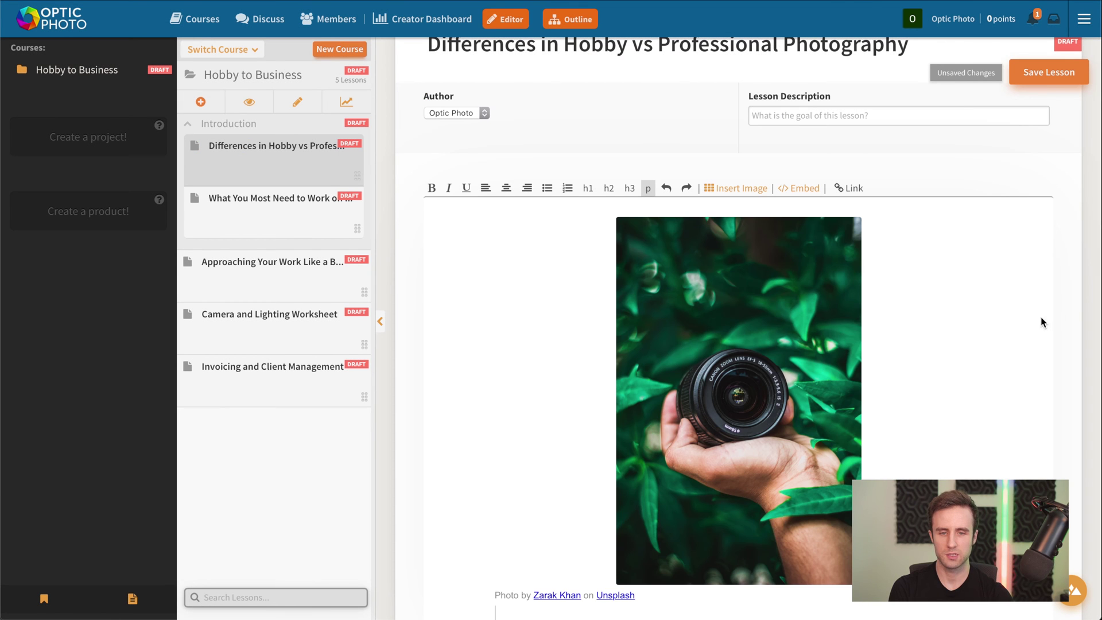
{"action": "scroll", "coordinate": [1069, 303], "scroll_direction": "down", "scroll_amount": 5}
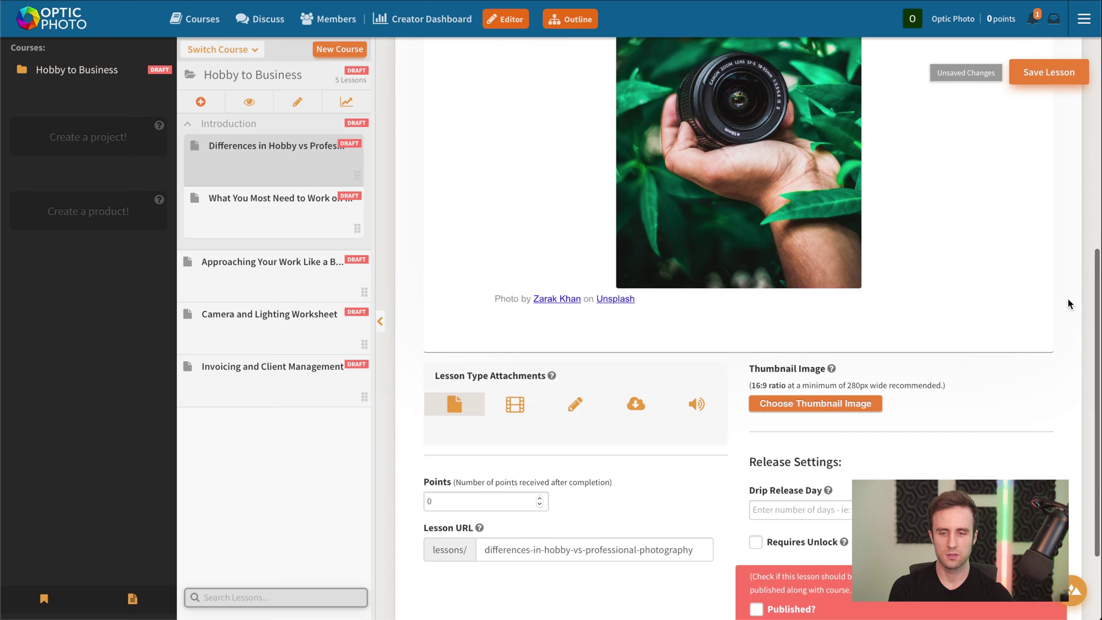
{"action": "scroll", "coordinate": [1069, 303], "scroll_direction": "down", "scroll_amount": 3}
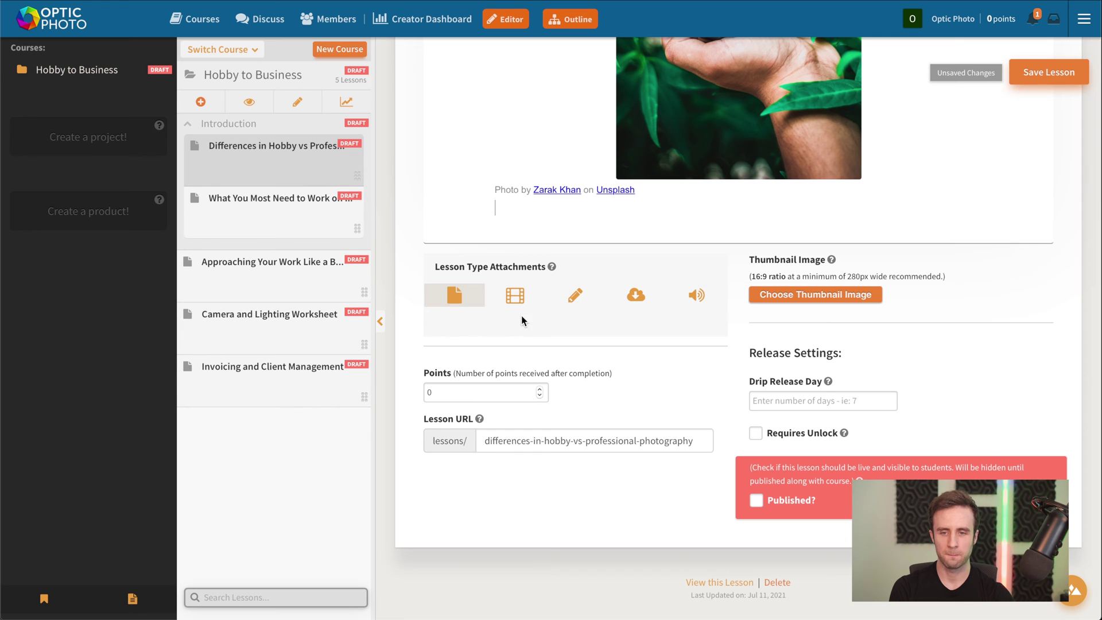
Try the Video, Assignment and Download lesson types, settling on Audio
{"action": "left_click", "coordinate": [518, 301]}
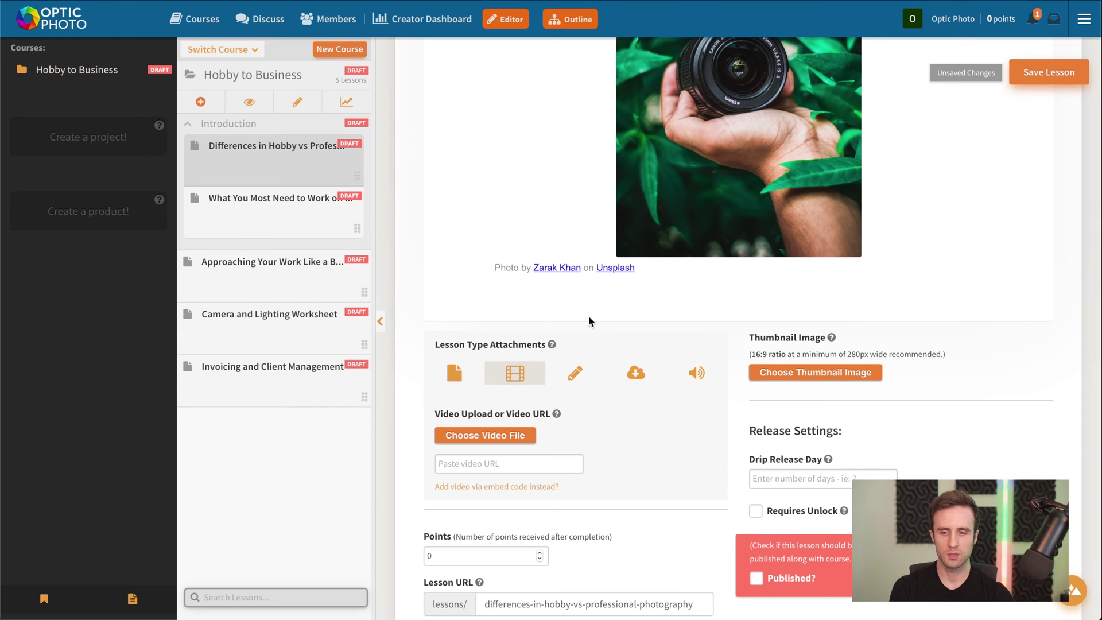
{"action": "scroll", "coordinate": [584, 424], "scroll_direction": "down", "scroll_amount": 1}
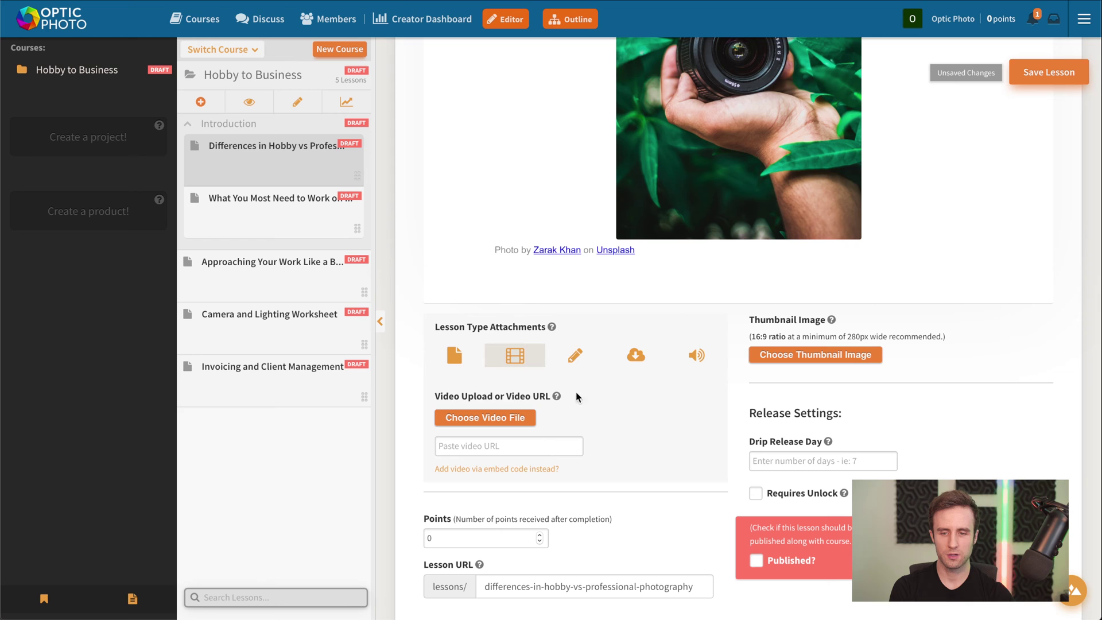
{"action": "left_click", "coordinate": [577, 356]}
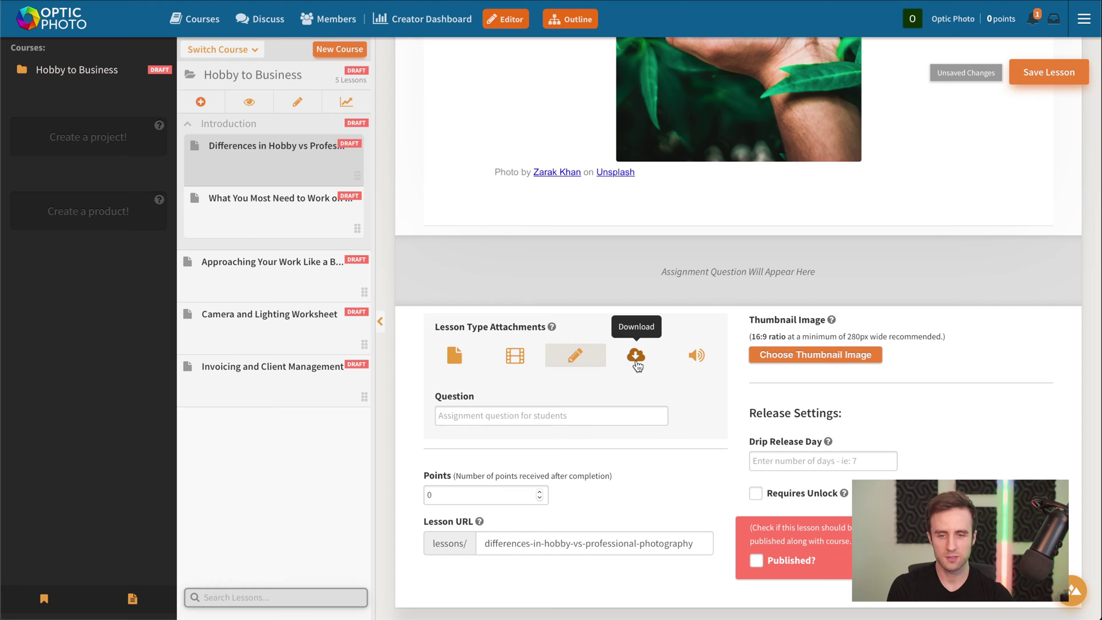
{"action": "left_click", "coordinate": [635, 355]}
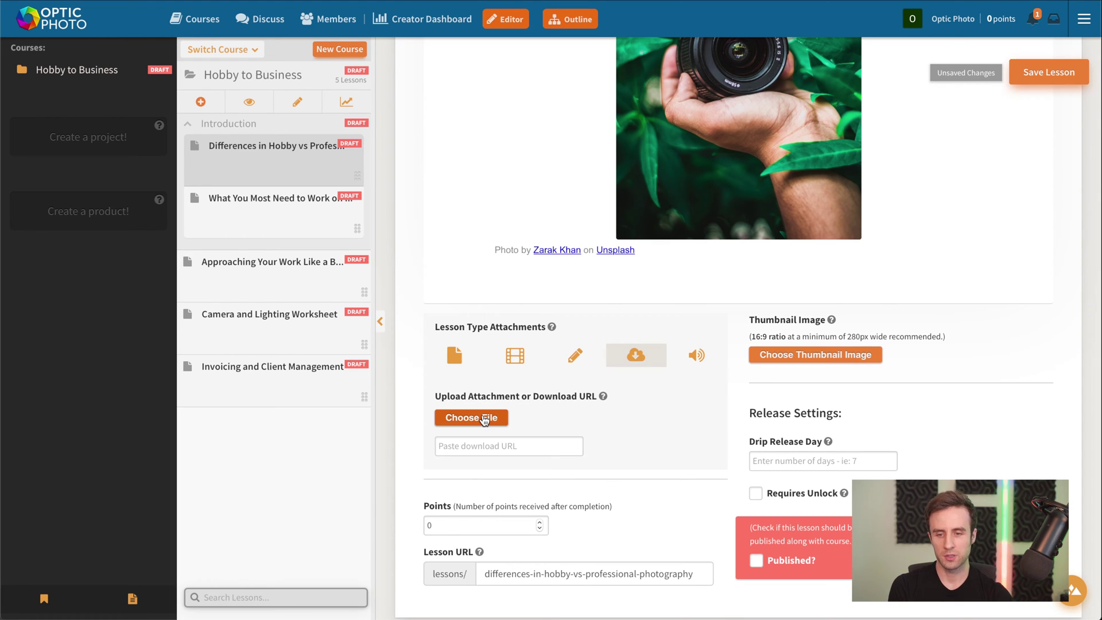
{"action": "left_click", "coordinate": [697, 357]}
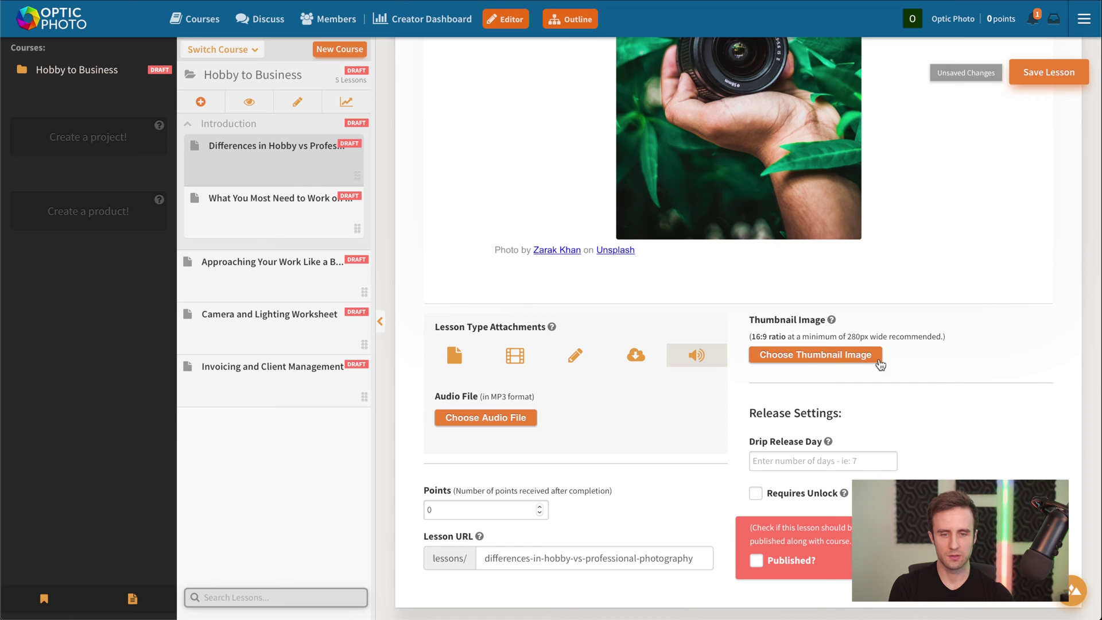
{"action": "scroll", "coordinate": [978, 395], "scroll_direction": "down", "scroll_amount": 2}
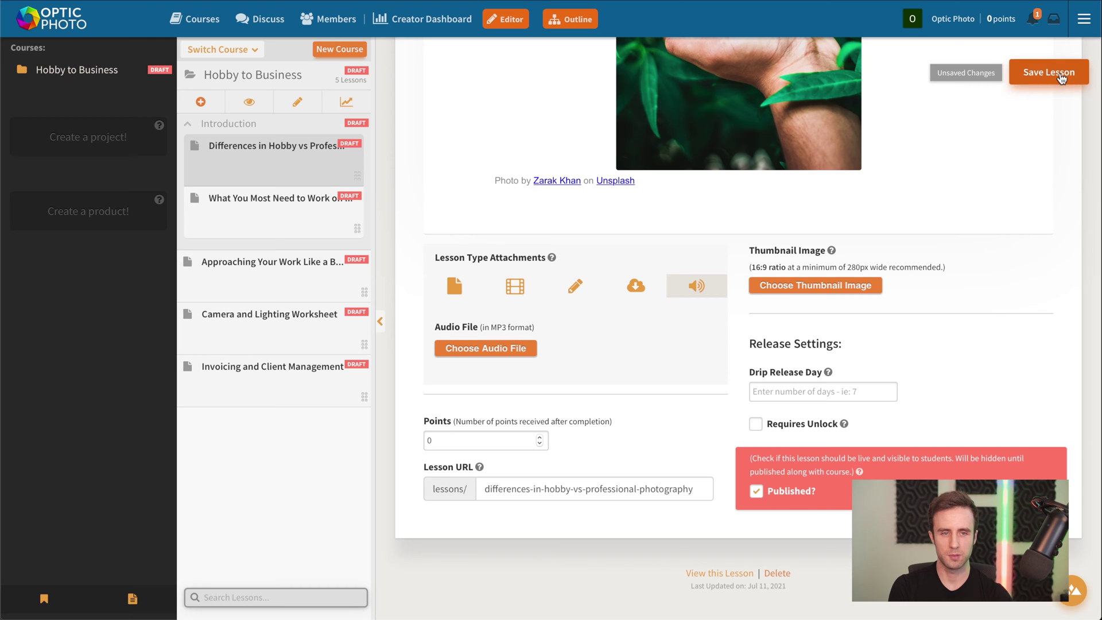
Save the lesson and preview it in student view, dismissing the Viewing Lessons notice with LATER
{"action": "left_click", "coordinate": [1061, 77]}
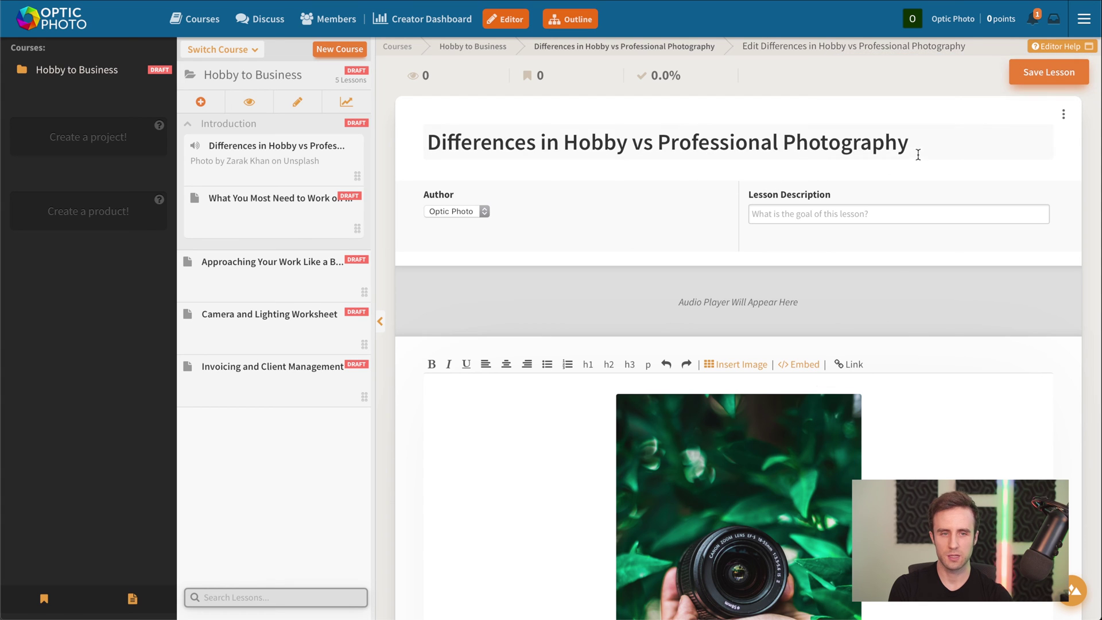
{"action": "left_click", "coordinate": [585, 46]}
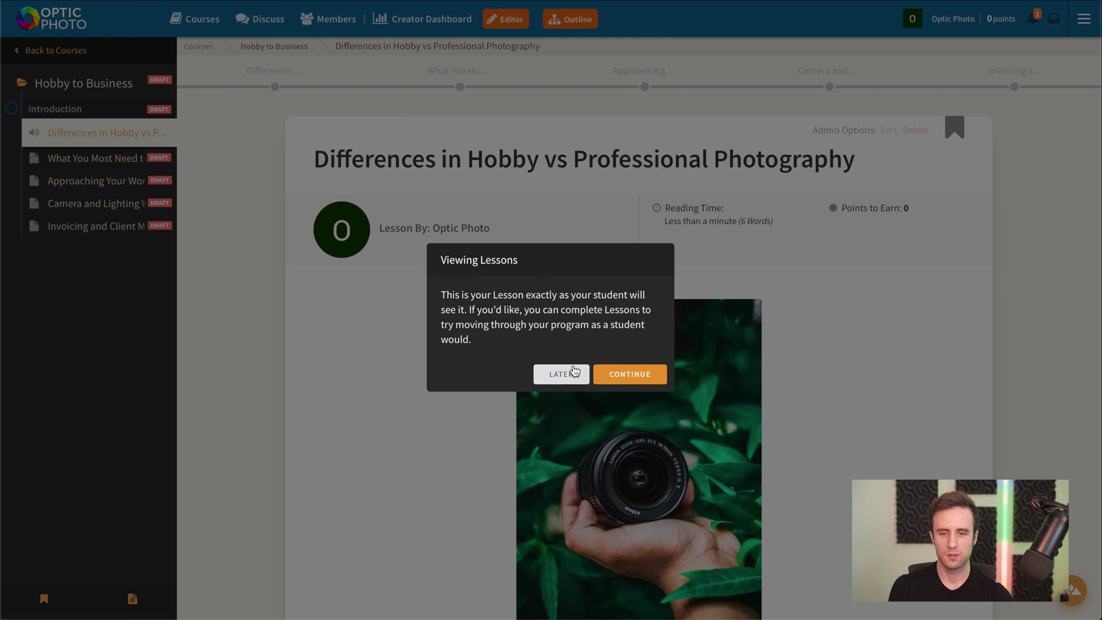
{"action": "left_click", "coordinate": [568, 374]}
{"action": "scroll", "coordinate": [838, 273], "scroll_direction": "down", "scroll_amount": 4}
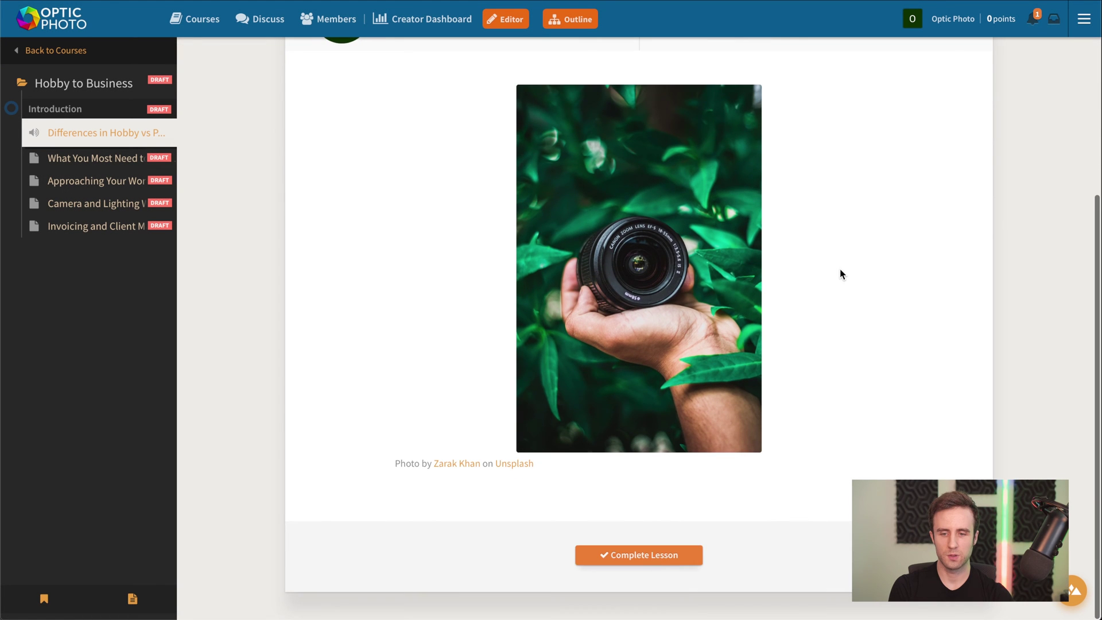
{"action": "scroll", "coordinate": [839, 274], "scroll_direction": "up", "scroll_amount": 3}
{"action": "scroll", "coordinate": [838, 273], "scroll_direction": "down", "scroll_amount": 3}
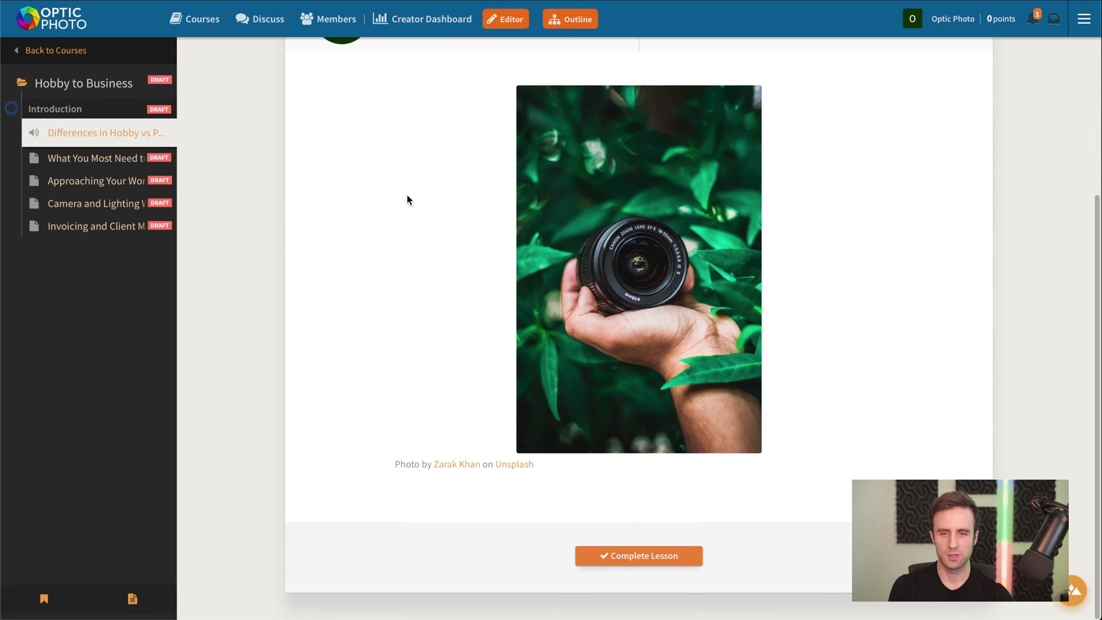
{"action": "scroll", "coordinate": [677, 275], "scroll_direction": "up", "scroll_amount": 2}
{"action": "scroll", "coordinate": [677, 275], "scroll_direction": "down", "scroll_amount": 2}
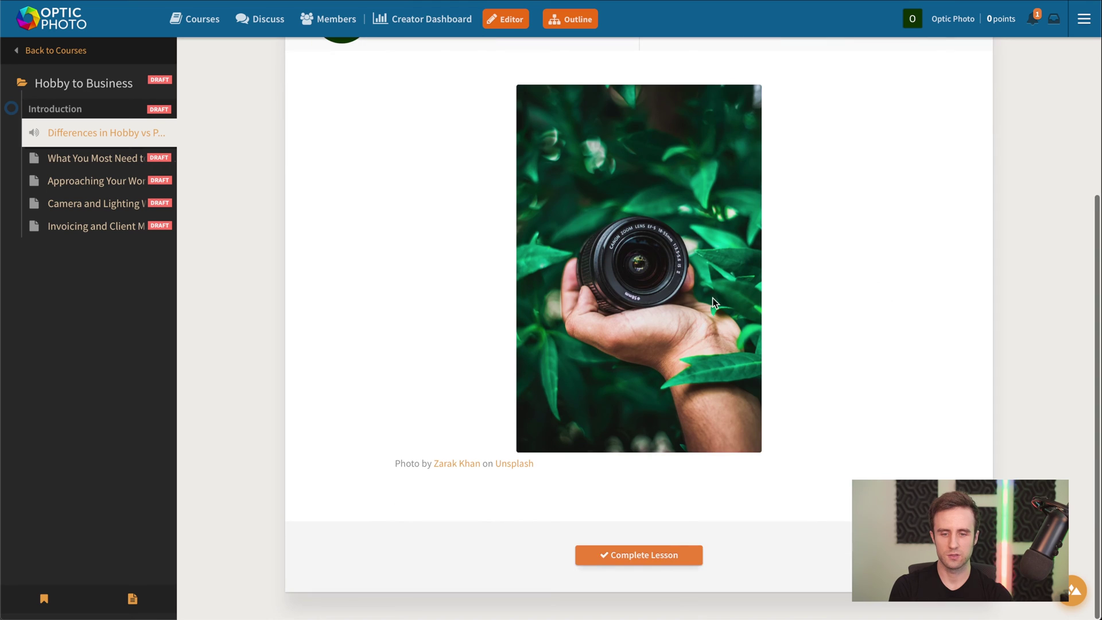
{"action": "scroll", "coordinate": [769, 475], "scroll_direction": "up", "scroll_amount": 3}
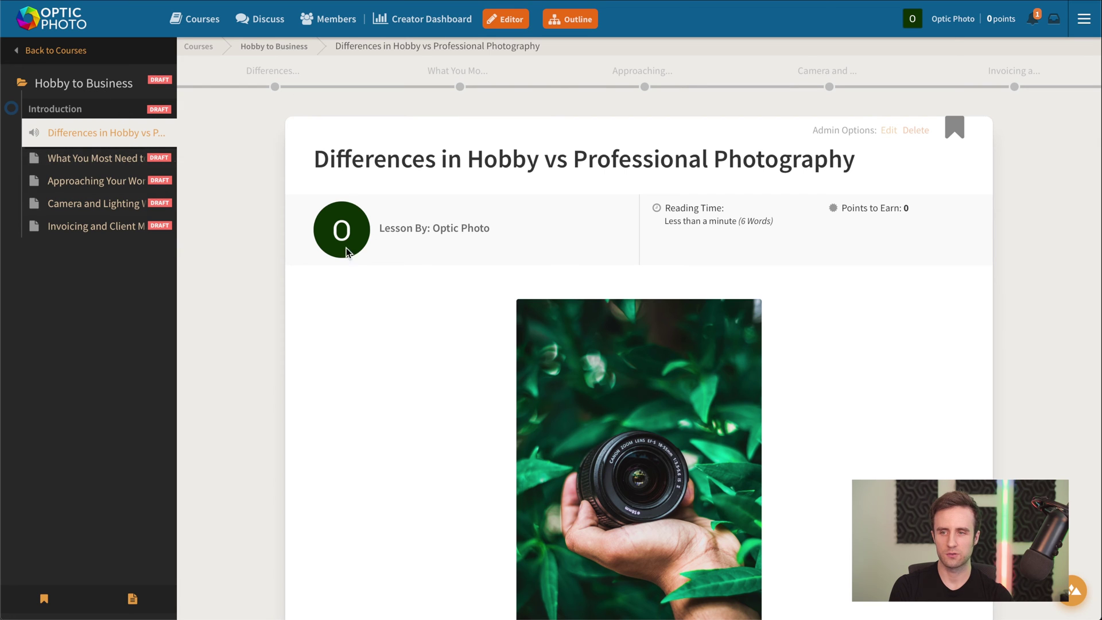
Open Edit for the Hobby to Business course and choose Search Unsplash for its cover image
{"action": "left_click", "coordinate": [81, 84]}
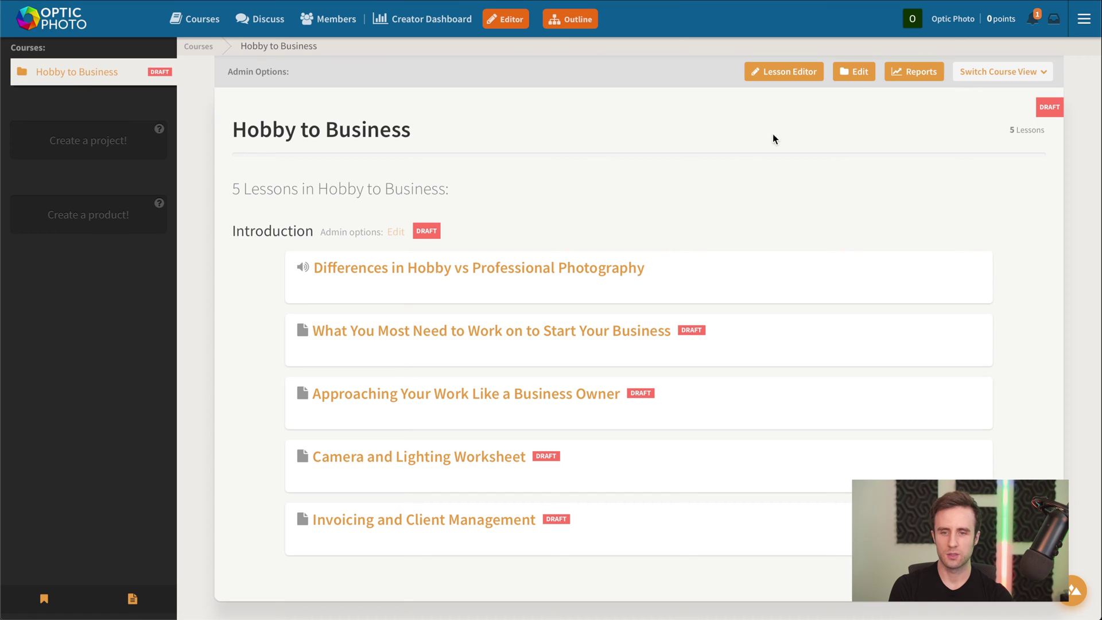
{"action": "left_click", "coordinate": [855, 74]}
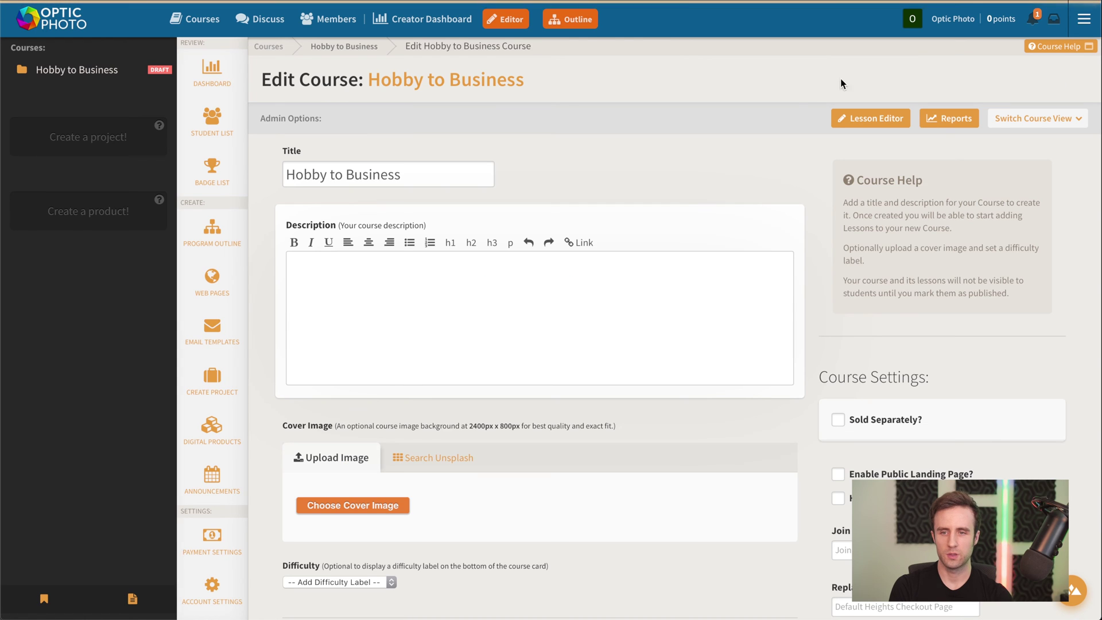
{"action": "left_click", "coordinate": [470, 292]}
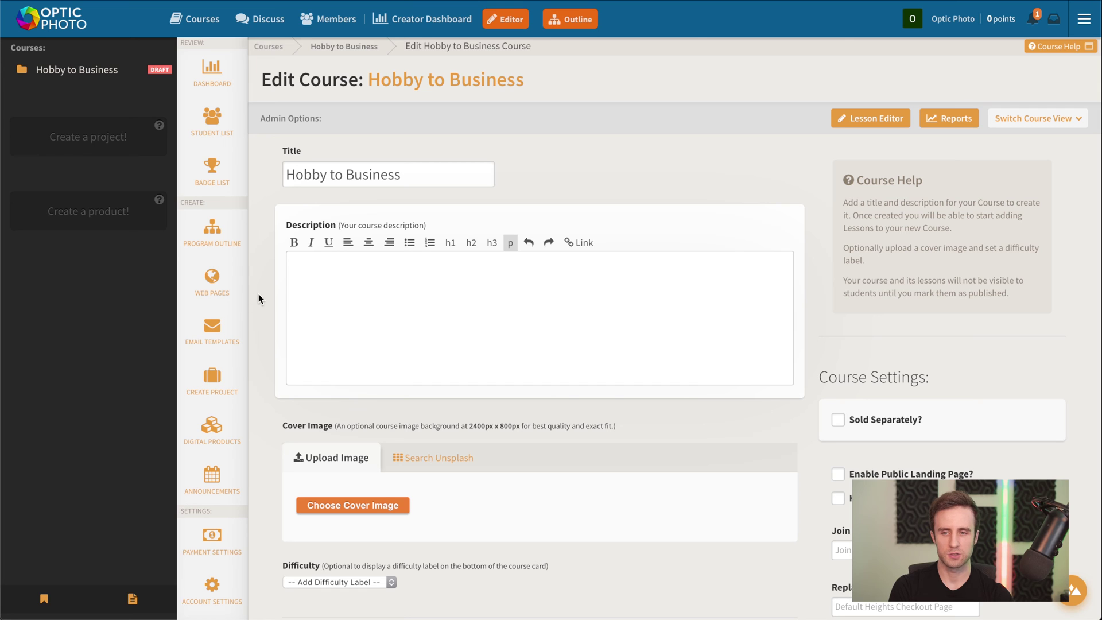
{"action": "scroll", "coordinate": [814, 250], "scroll_direction": "down", "scroll_amount": 2}
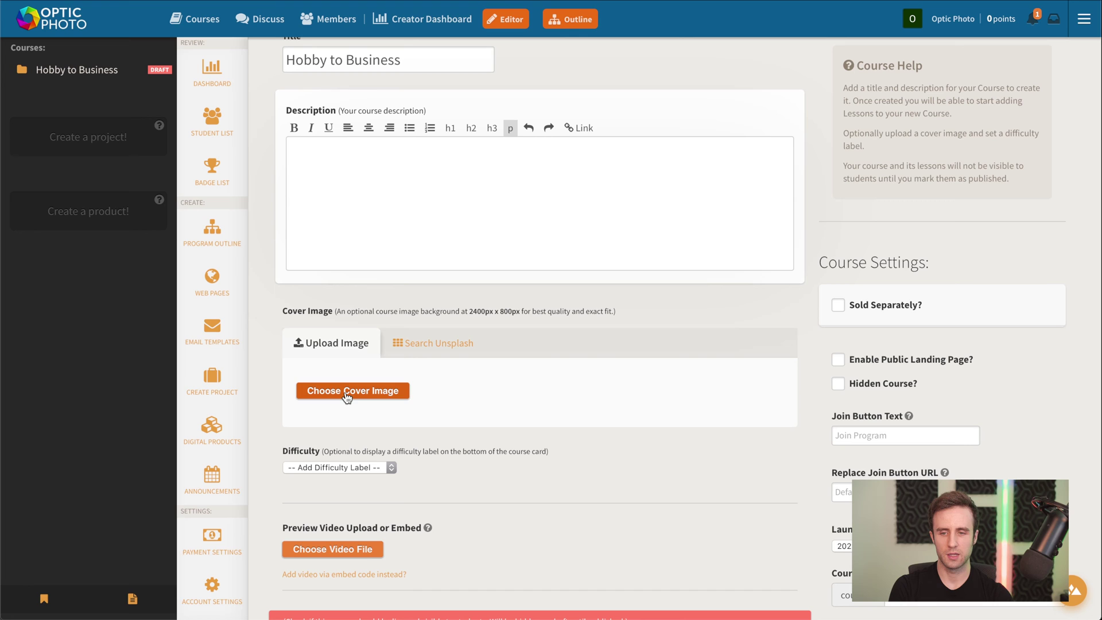
{"action": "left_click", "coordinate": [450, 344]}
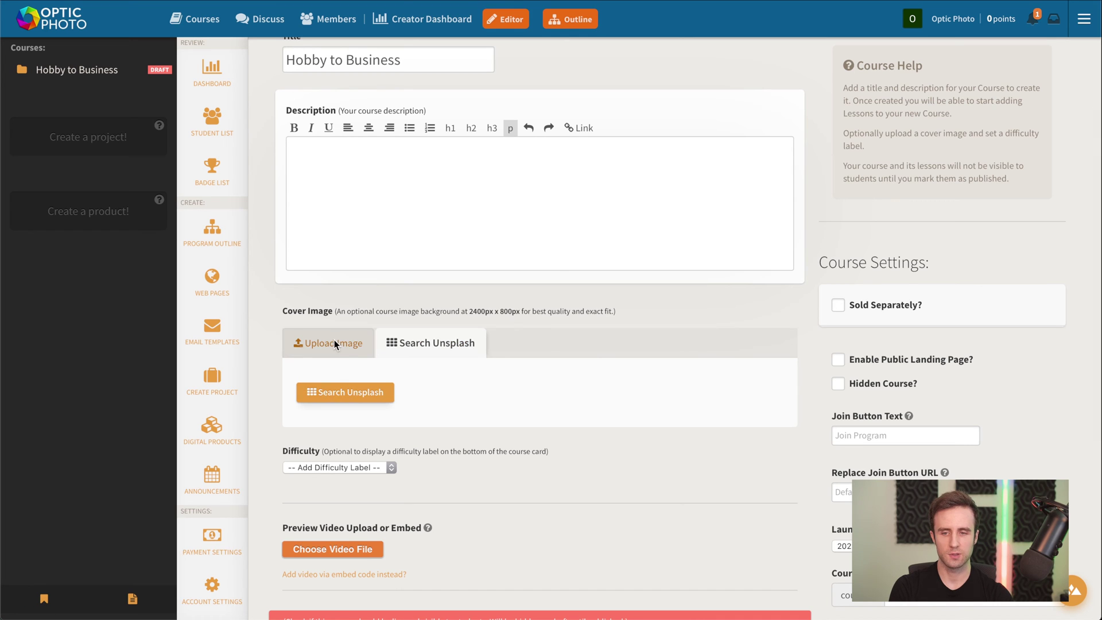
{"action": "scroll", "coordinate": [702, 316], "scroll_direction": "down", "scroll_amount": 4}
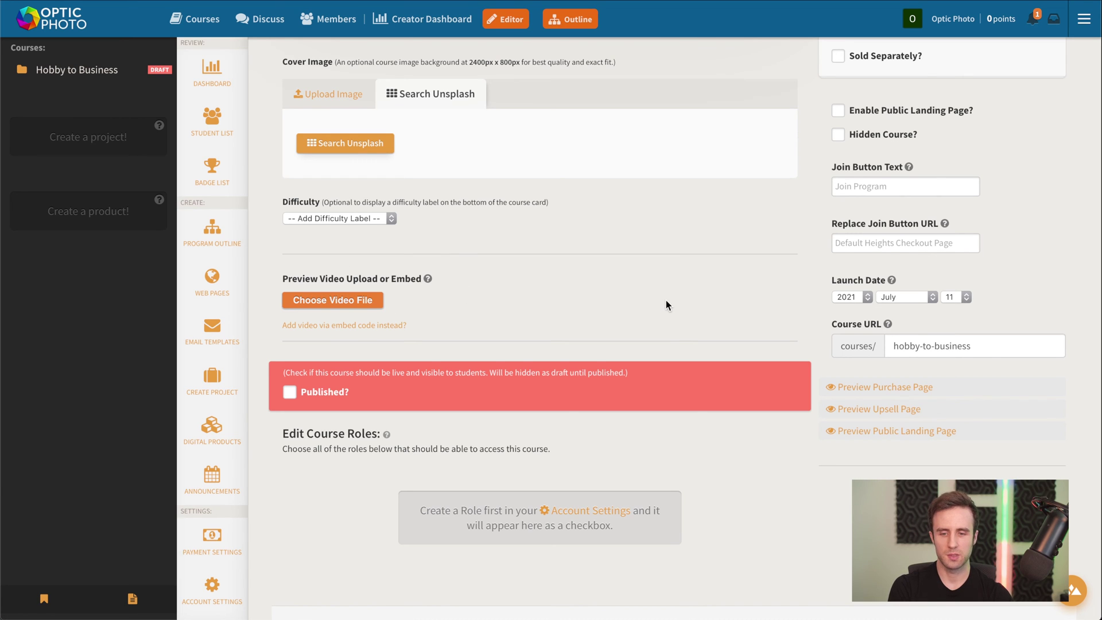
{"action": "scroll", "coordinate": [806, 312], "scroll_direction": "down", "scroll_amount": 1}
{"action": "scroll", "coordinate": [806, 312], "scroll_direction": "up", "scroll_amount": 7}
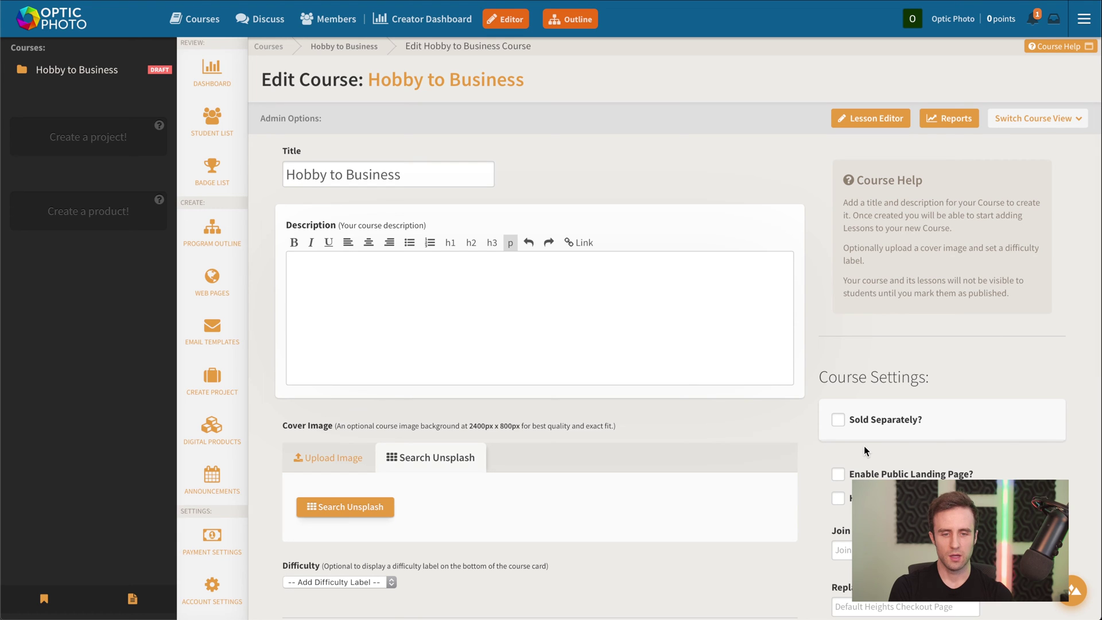
Enable selling the Hobby to Business course separately
{"action": "left_click", "coordinate": [882, 422]}
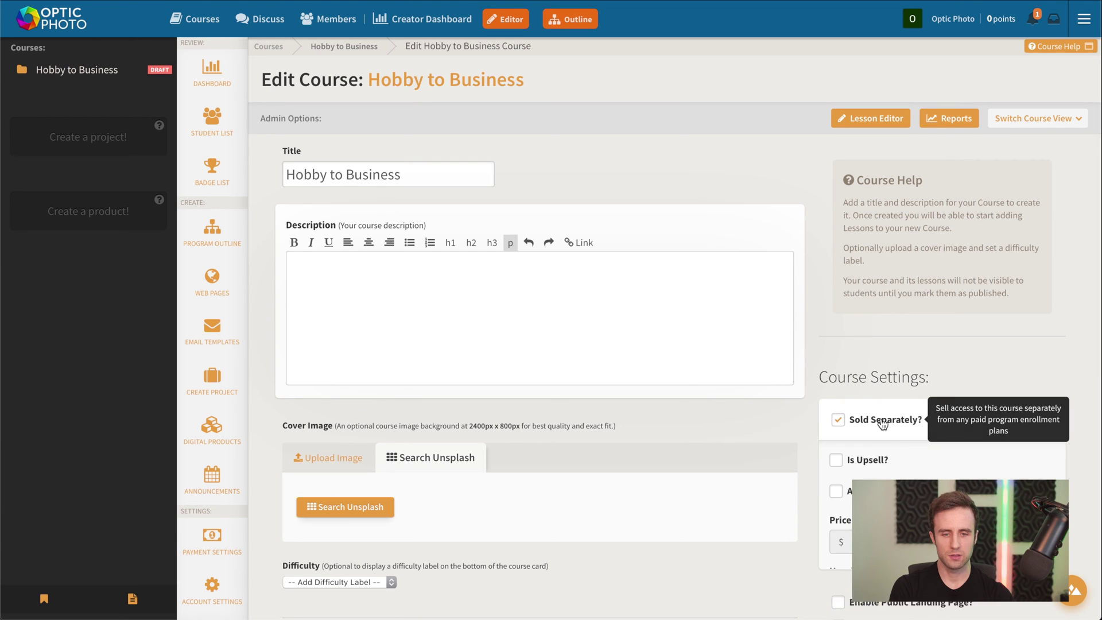
{"action": "scroll", "coordinate": [882, 423], "scroll_direction": "down", "scroll_amount": 2}
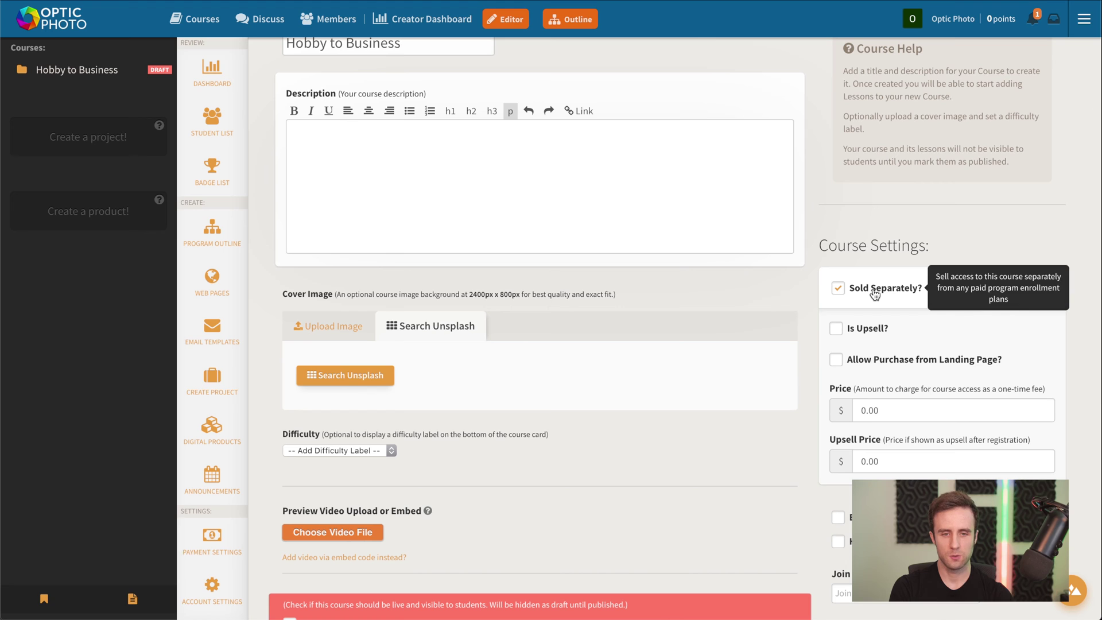
{"action": "scroll", "coordinate": [918, 237], "scroll_direction": "up", "scroll_amount": 2}
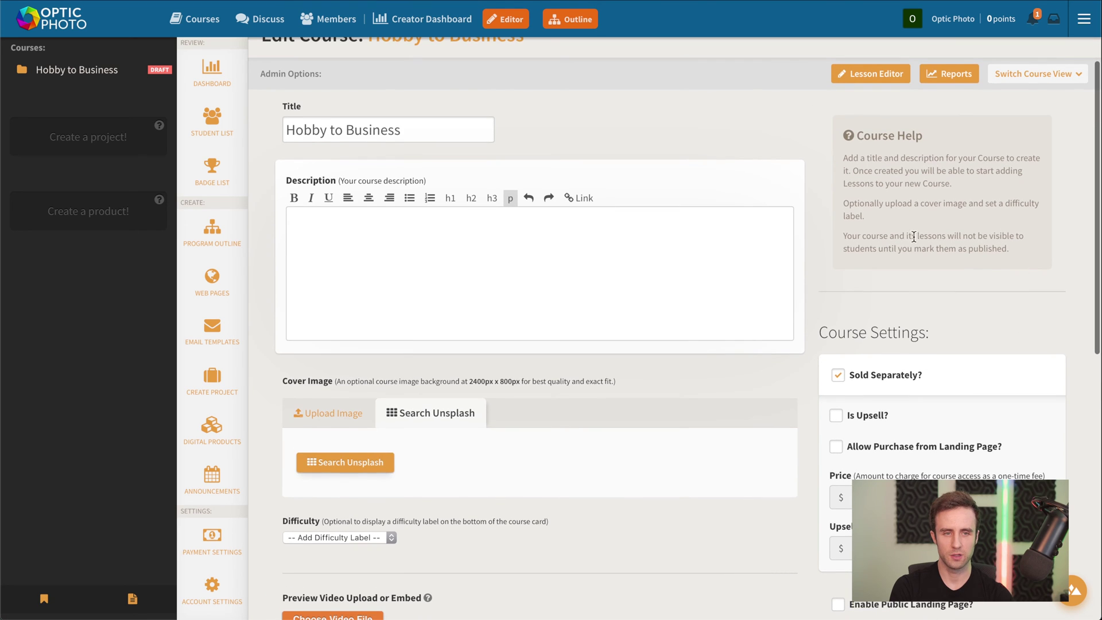
{"action": "scroll", "coordinate": [999, 287], "scroll_direction": "down", "scroll_amount": 1}
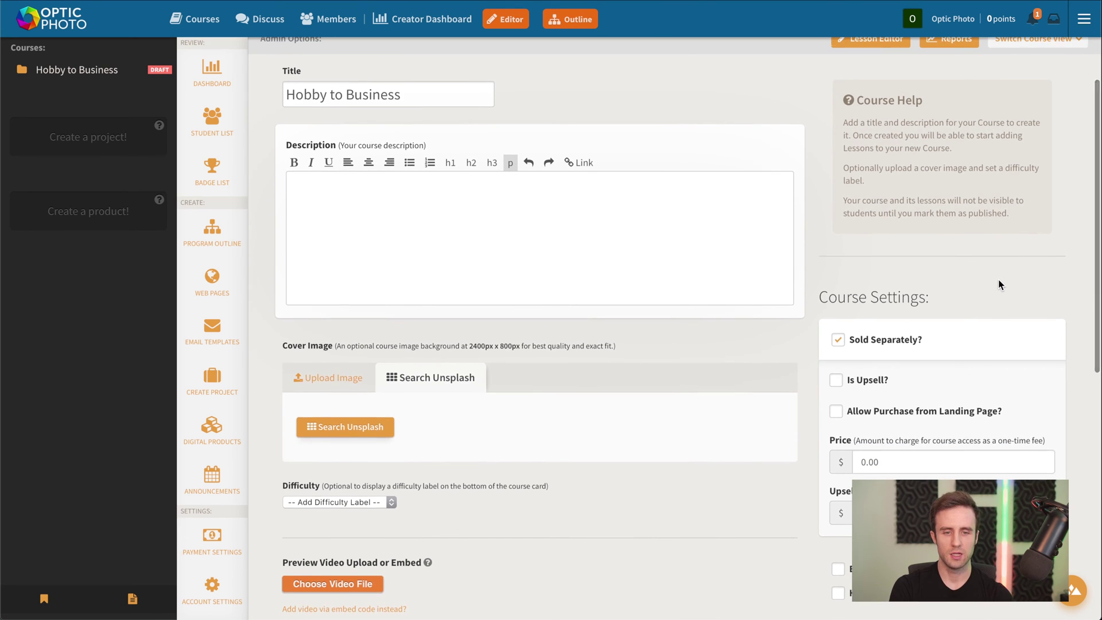
{"action": "scroll", "coordinate": [999, 284], "scroll_direction": "down", "scroll_amount": 1}
Set the course price to 300.00 and allow purchase from the landing page
{"action": "mouse_move", "coordinate": [860, 310]}
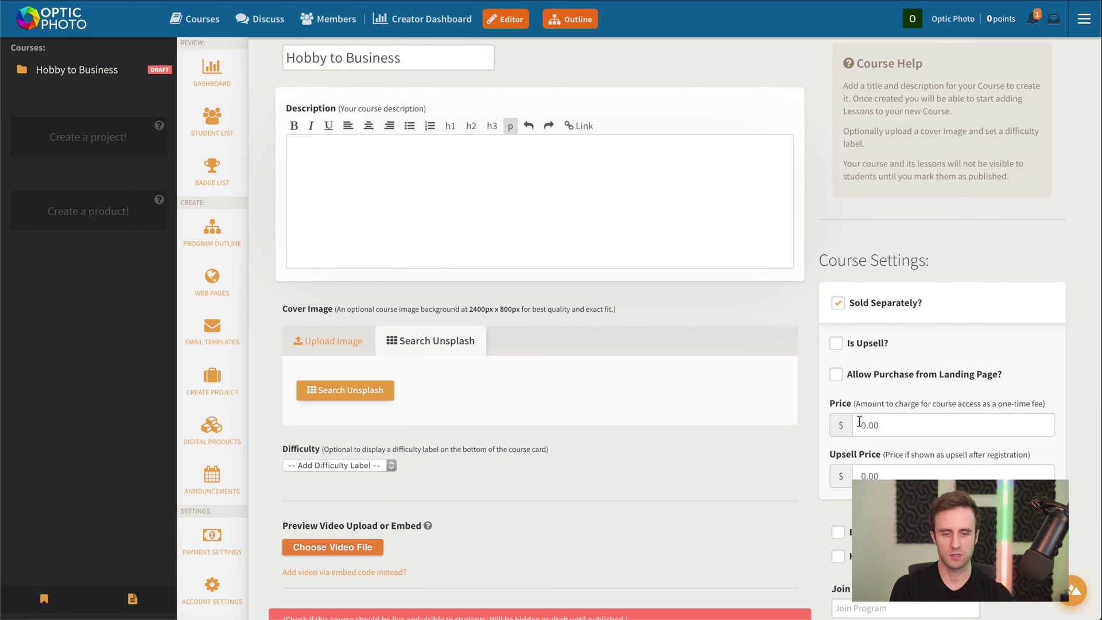
{"action": "left_click", "coordinate": [859, 423]}
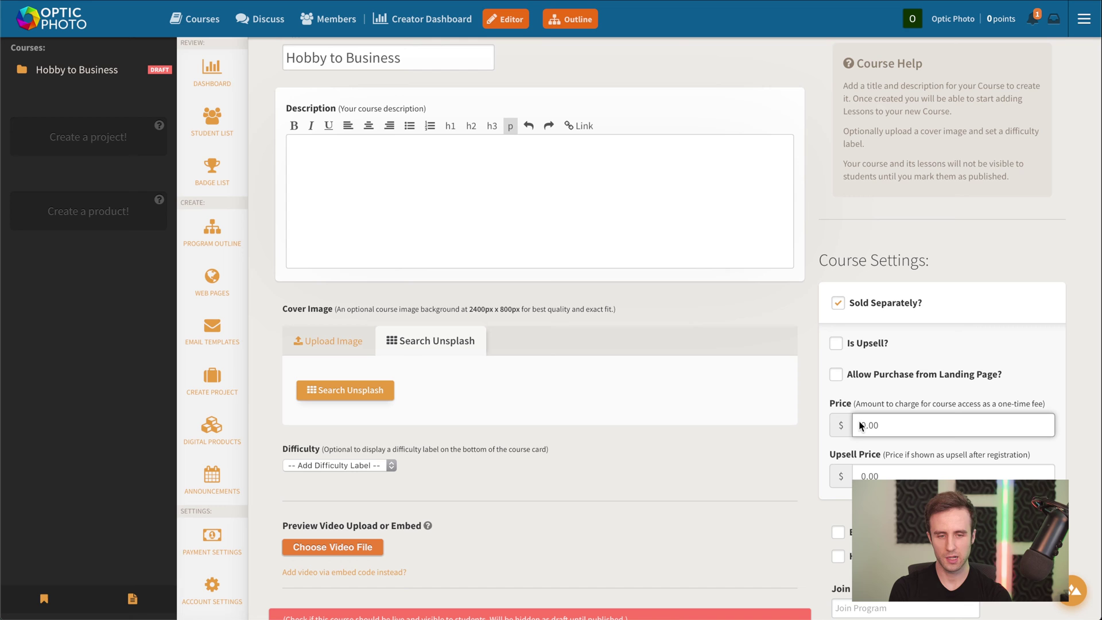
{"action": "type", "text": "30"}
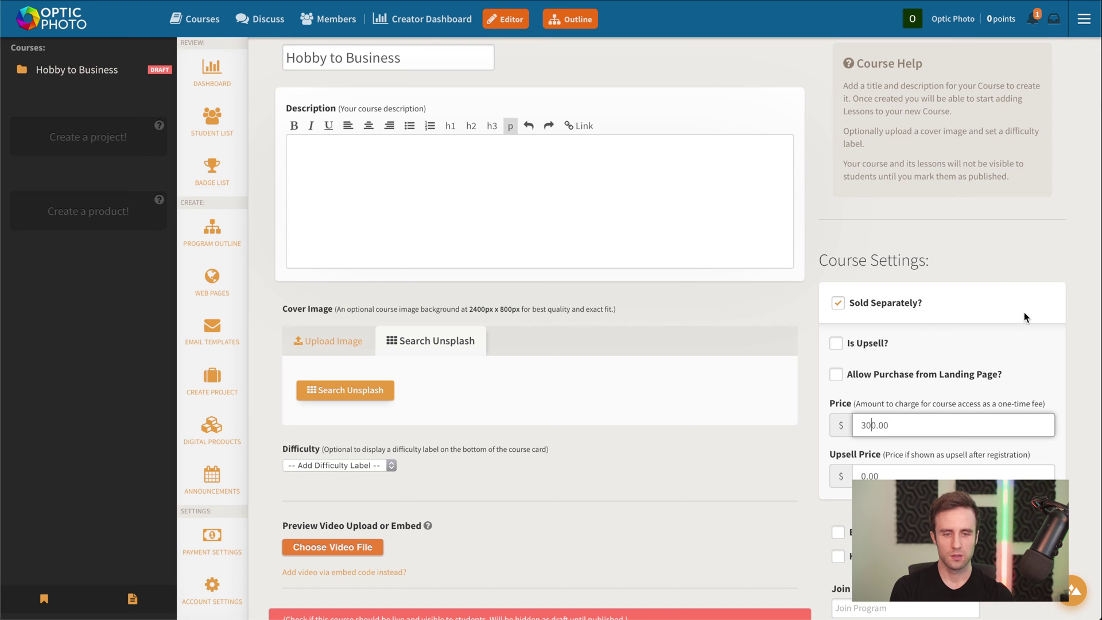
{"action": "left_click", "coordinate": [861, 373]}
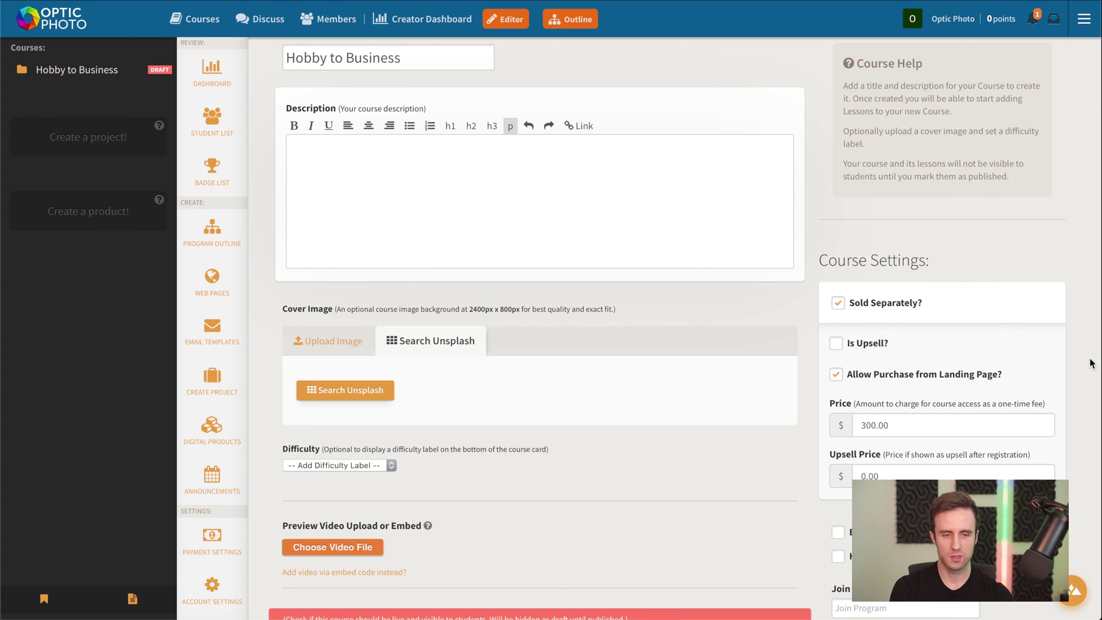
{"action": "scroll", "coordinate": [1091, 363], "scroll_direction": "down", "scroll_amount": 2}
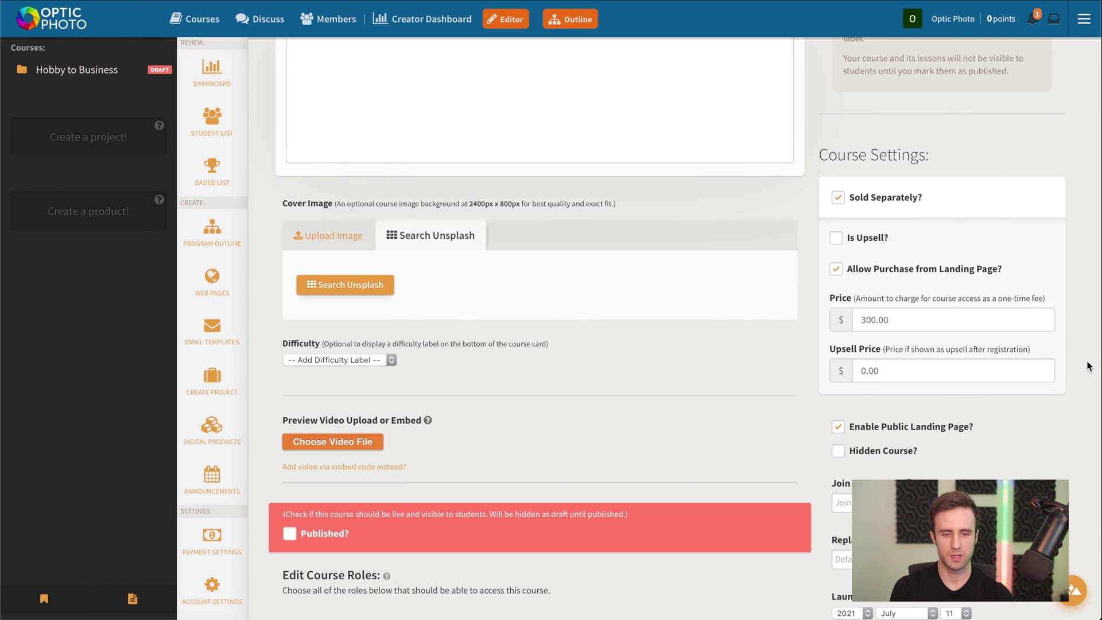
{"action": "scroll", "coordinate": [1071, 341], "scroll_direction": "down", "scroll_amount": 5}
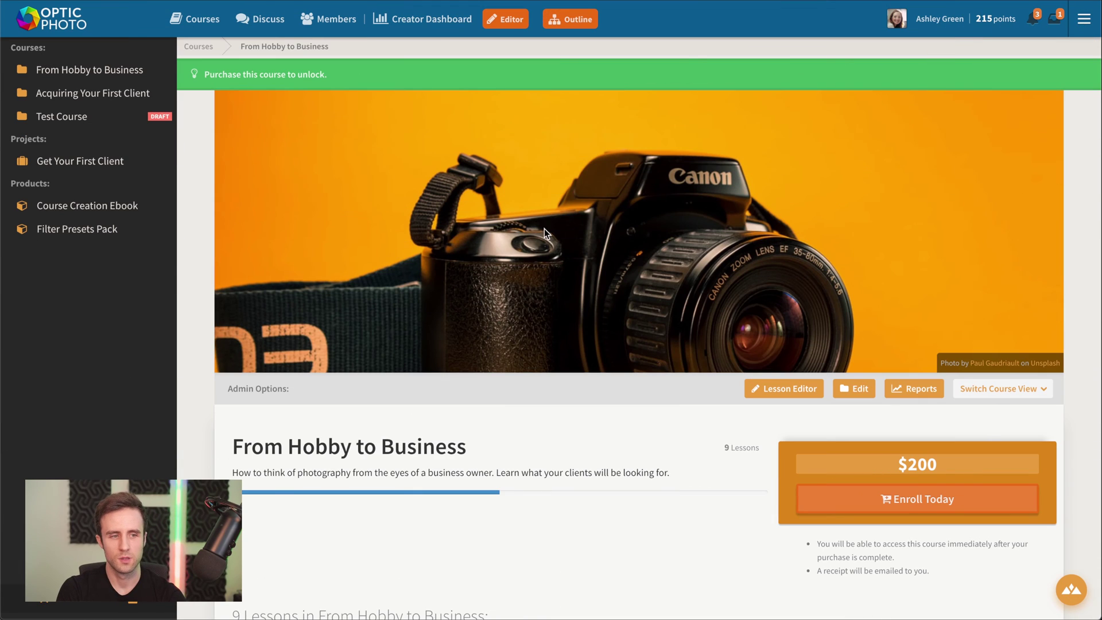
{"action": "scroll", "coordinate": [1067, 165], "scroll_direction": "down", "scroll_amount": 1}
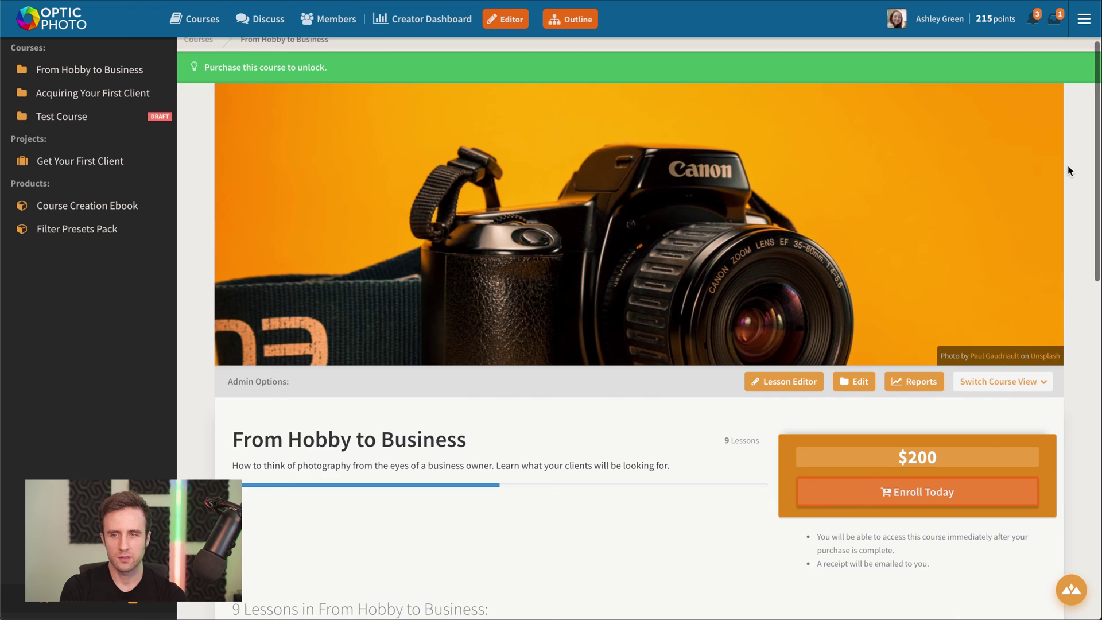
{"action": "scroll", "coordinate": [1066, 165], "scroll_direction": "down", "scroll_amount": 2}
{"action": "scroll", "coordinate": [1030, 166], "scroll_direction": "down", "scroll_amount": 1}
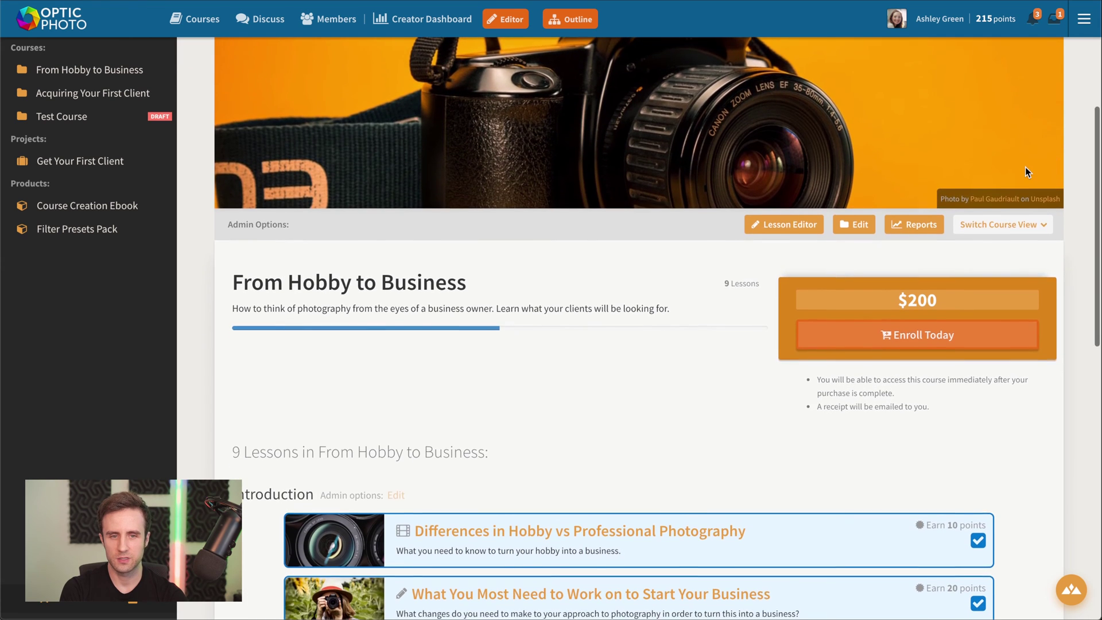
{"action": "scroll", "coordinate": [653, 125], "scroll_direction": "down", "scroll_amount": 3}
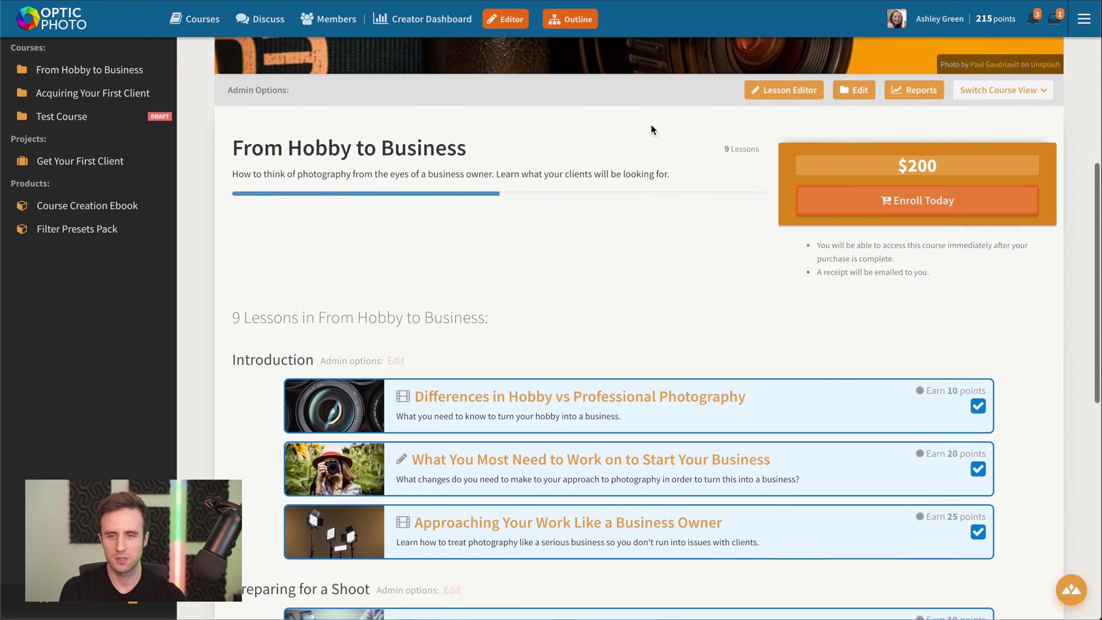
{"action": "scroll", "coordinate": [573, 137], "scroll_direction": "down", "scroll_amount": 1}
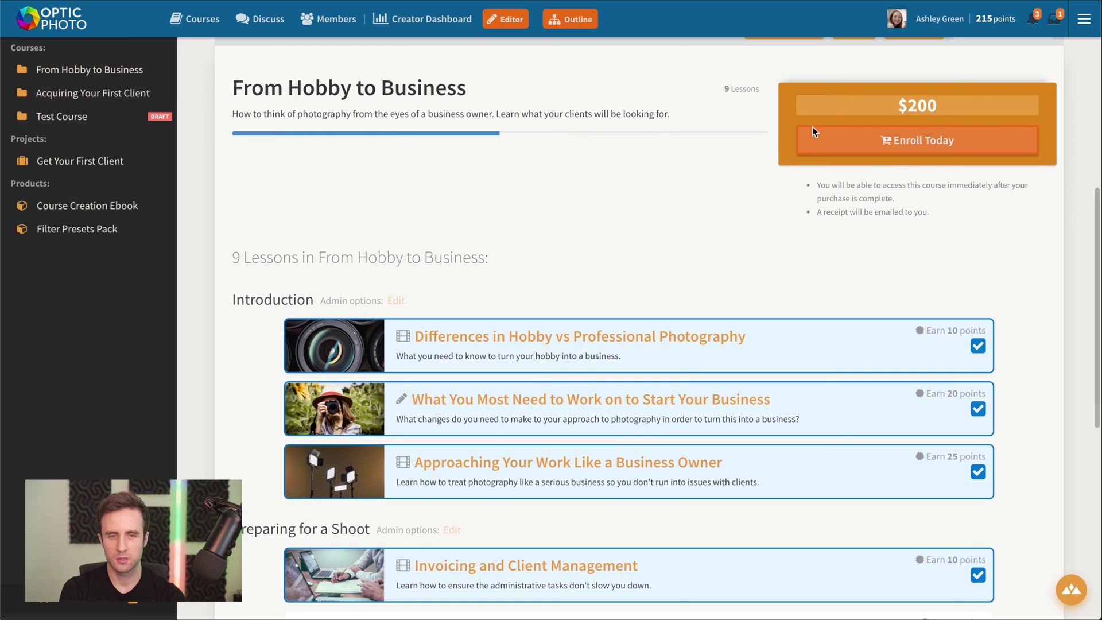
{"action": "scroll", "coordinate": [541, 214], "scroll_direction": "down", "scroll_amount": 1}
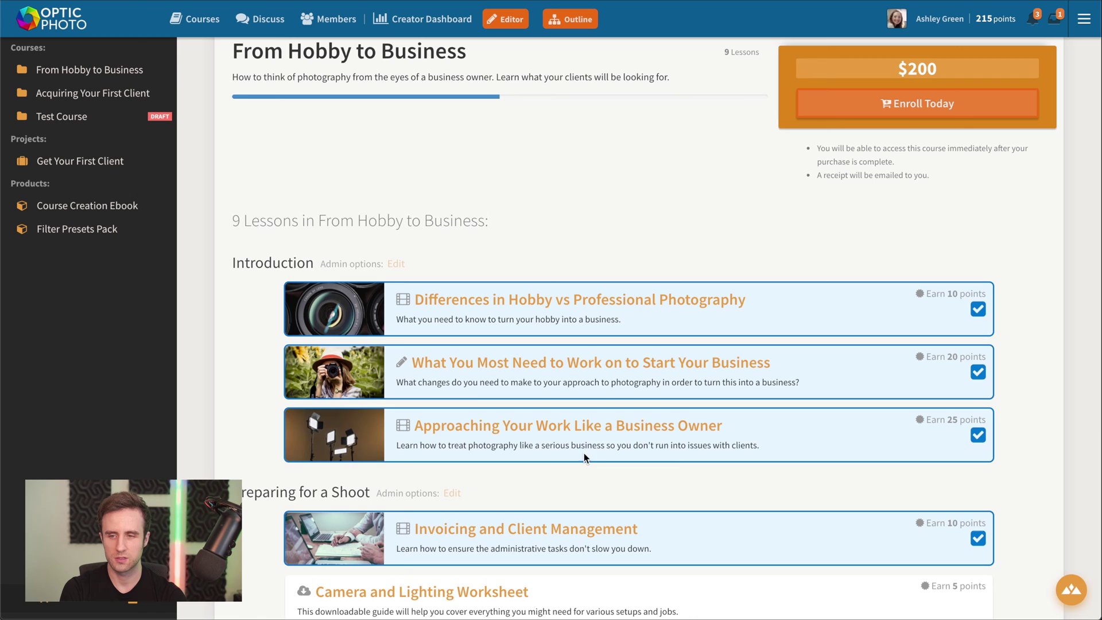
{"action": "scroll", "coordinate": [739, 447], "scroll_direction": "up", "scroll_amount": 10}
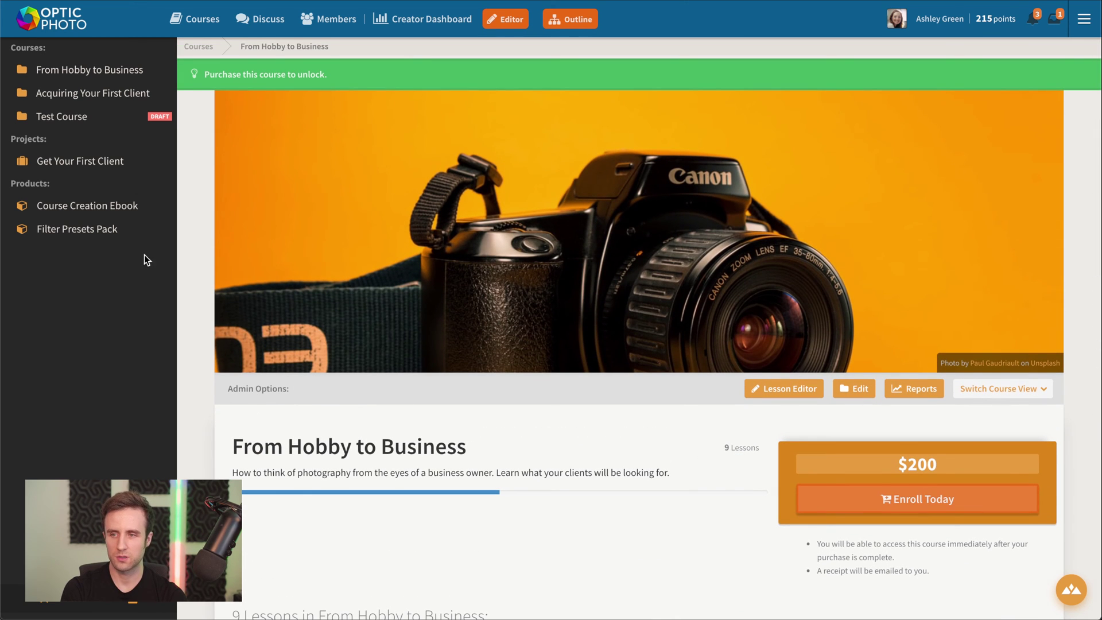
Open the Get Your First Client project from the Projects sidebar
{"action": "left_click", "coordinate": [77, 161]}
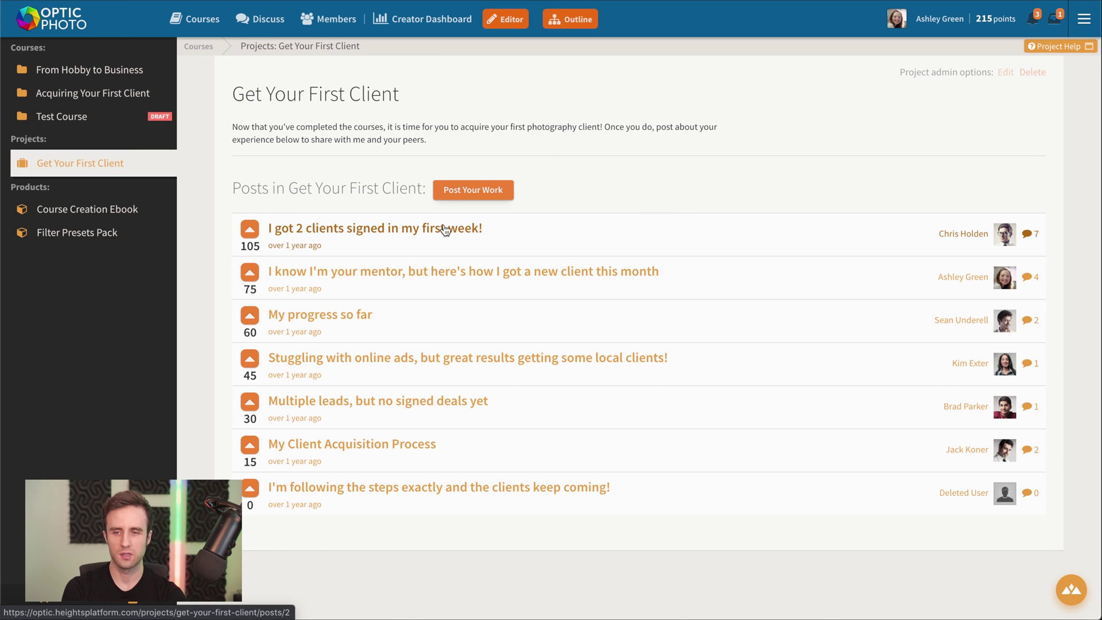
Open the top-voted post 'I got 2 clients signed in my first week!' with its comments
{"action": "left_click", "coordinate": [351, 228]}
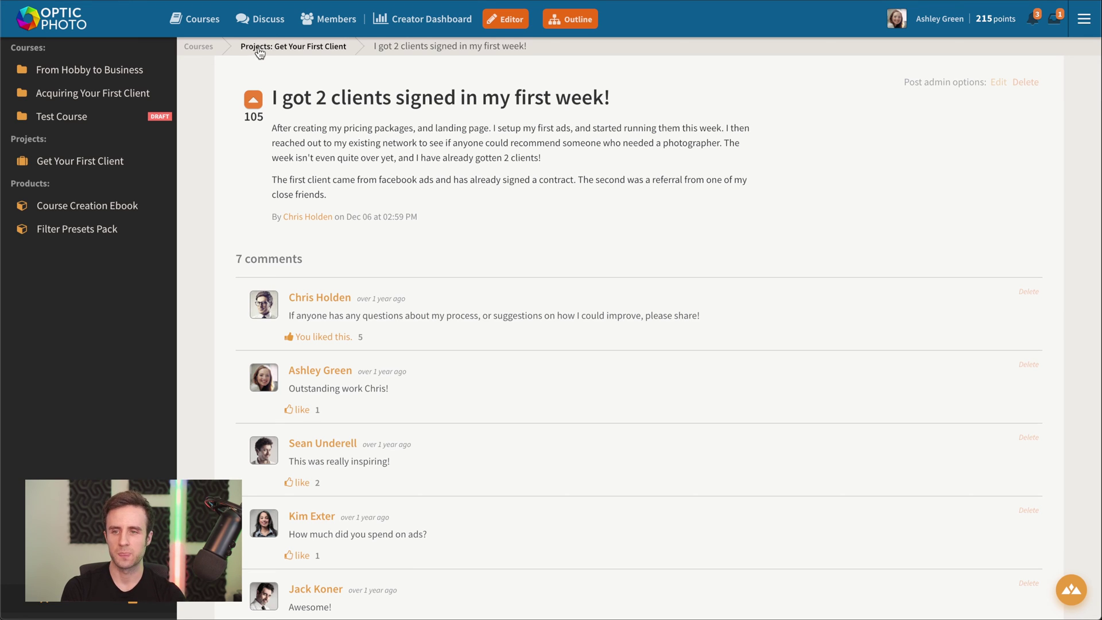
View the Filter Presets Pack product page, then go to the Discuss message boards
{"action": "left_click", "coordinate": [71, 230]}
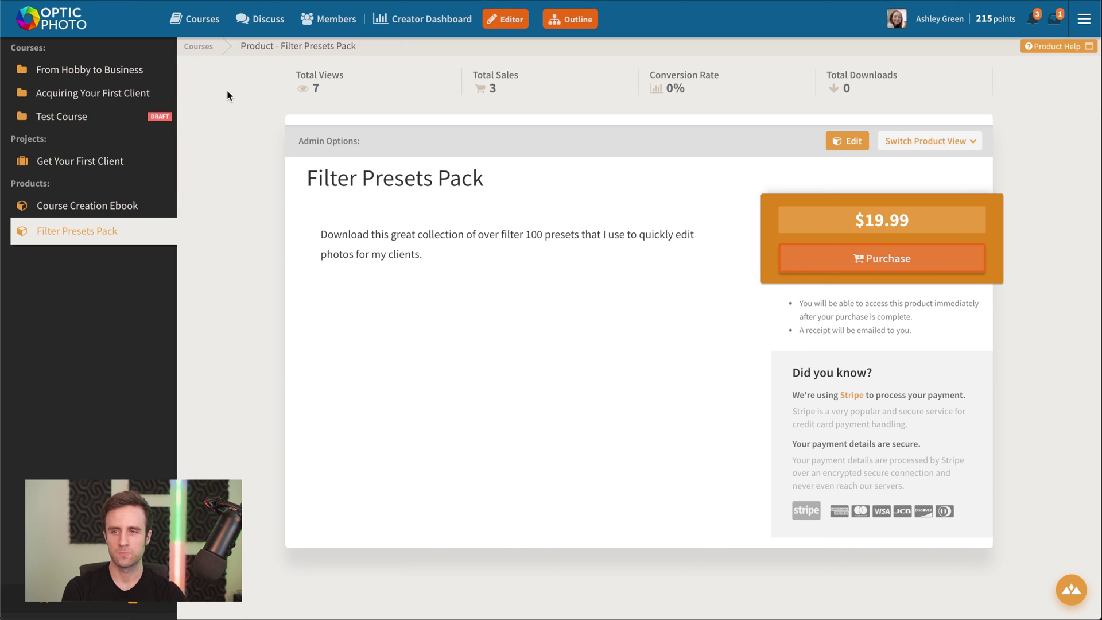
{"action": "left_click", "coordinate": [259, 19]}
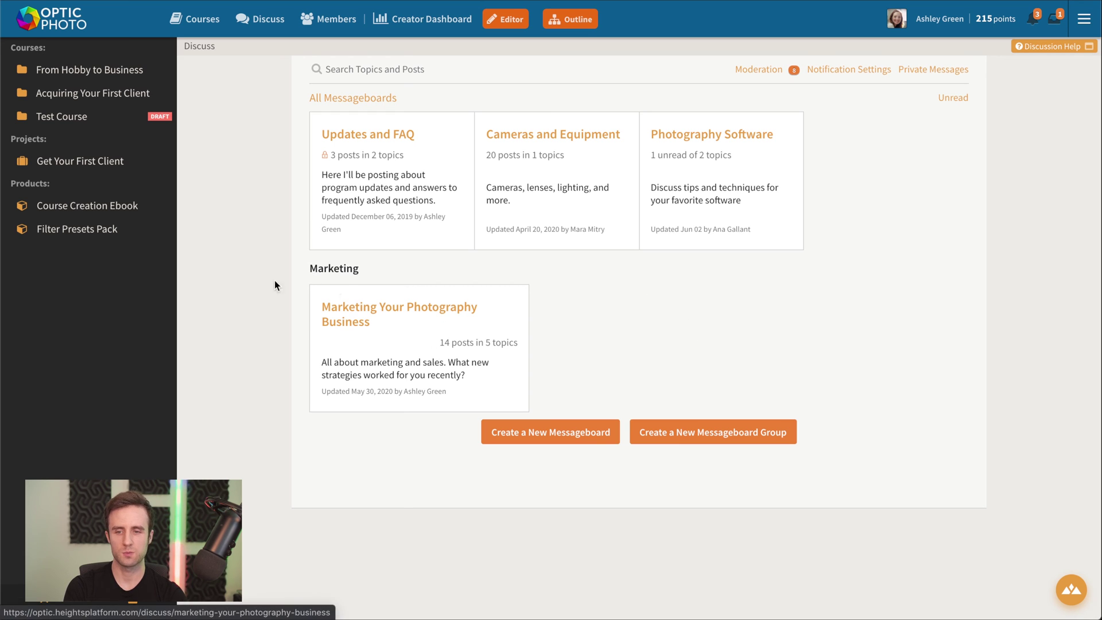
In the Marketing Your Photography Business board, read the topic 'Do your clients ever ask you what software you use?' and its replies
{"action": "left_click", "coordinate": [416, 316]}
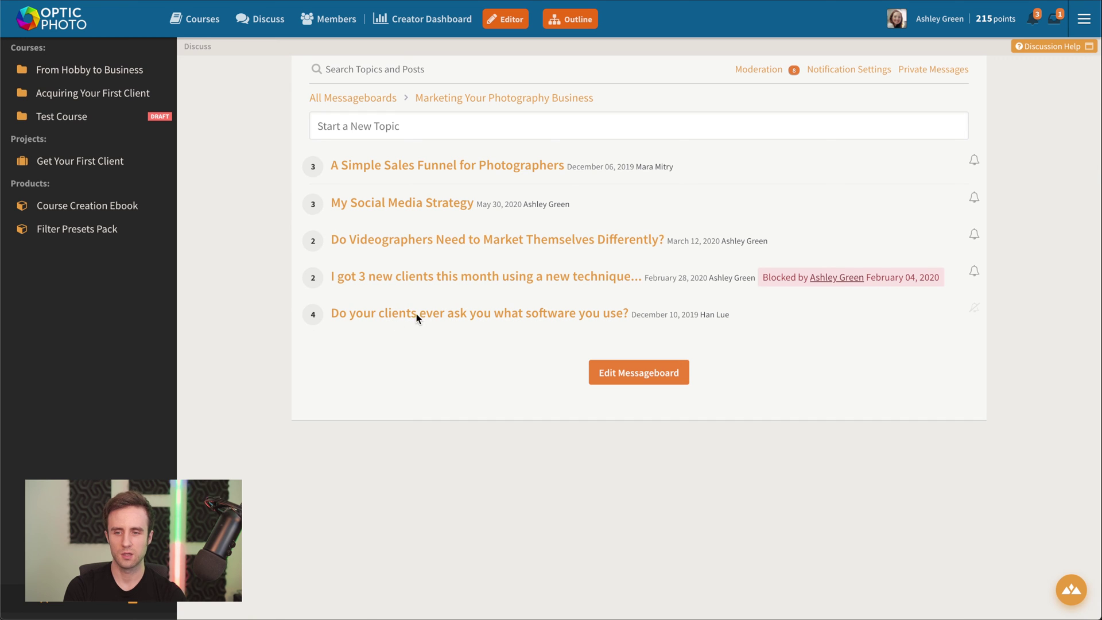
{"action": "left_click", "coordinate": [422, 312]}
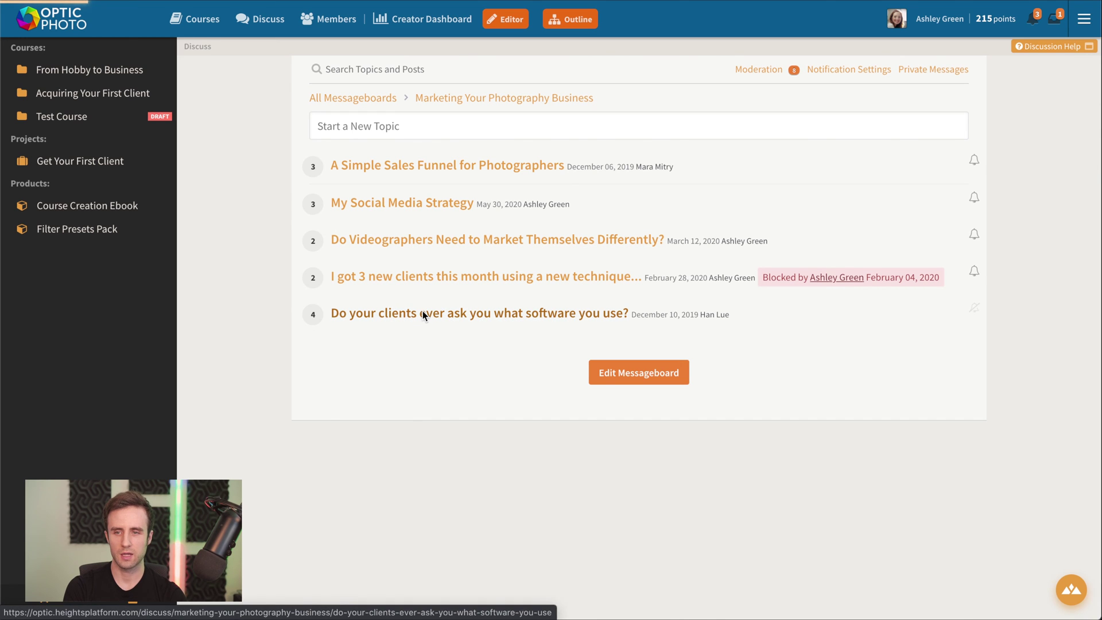
{"action": "scroll", "coordinate": [1031, 174], "scroll_direction": "down", "scroll_amount": 1}
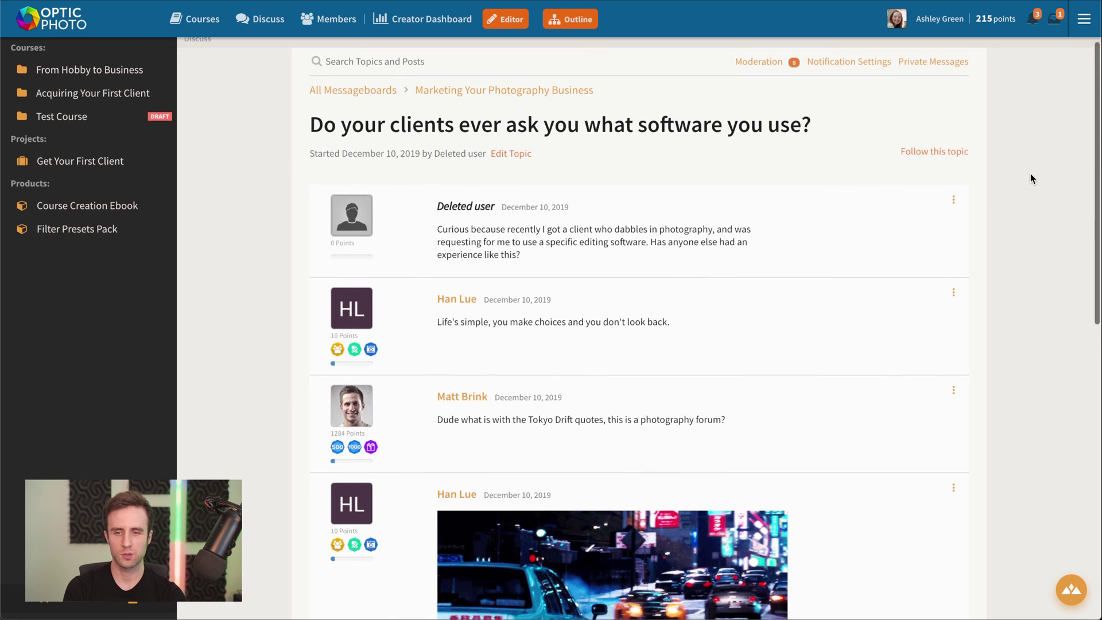
{"action": "scroll", "coordinate": [1023, 173], "scroll_direction": "down", "scroll_amount": 2}
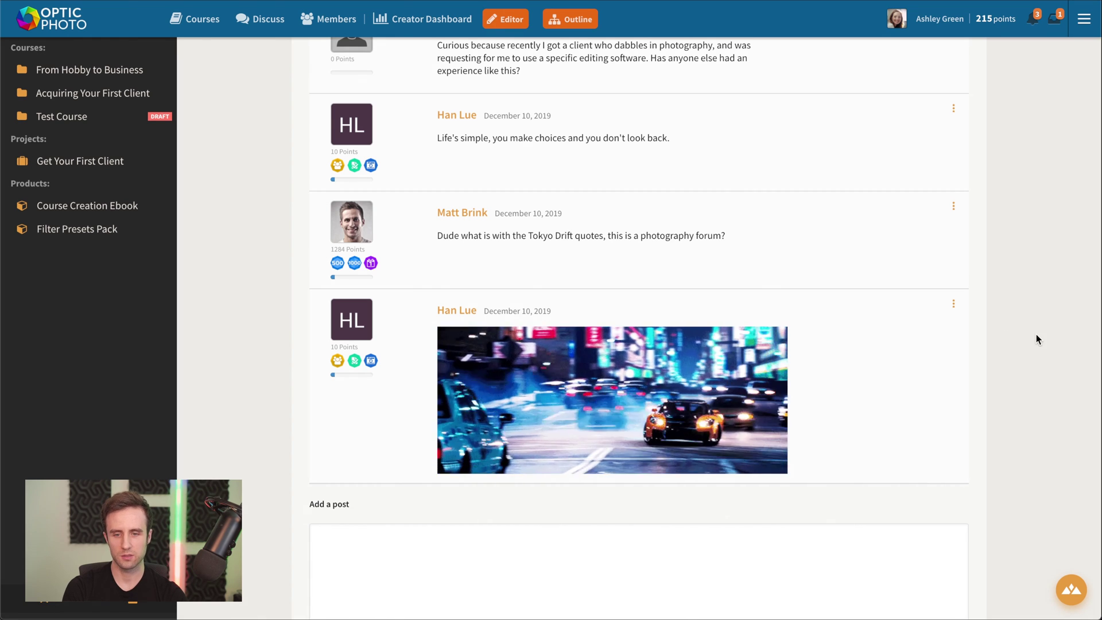
{"action": "scroll", "coordinate": [1035, 334], "scroll_direction": "up", "scroll_amount": 3}
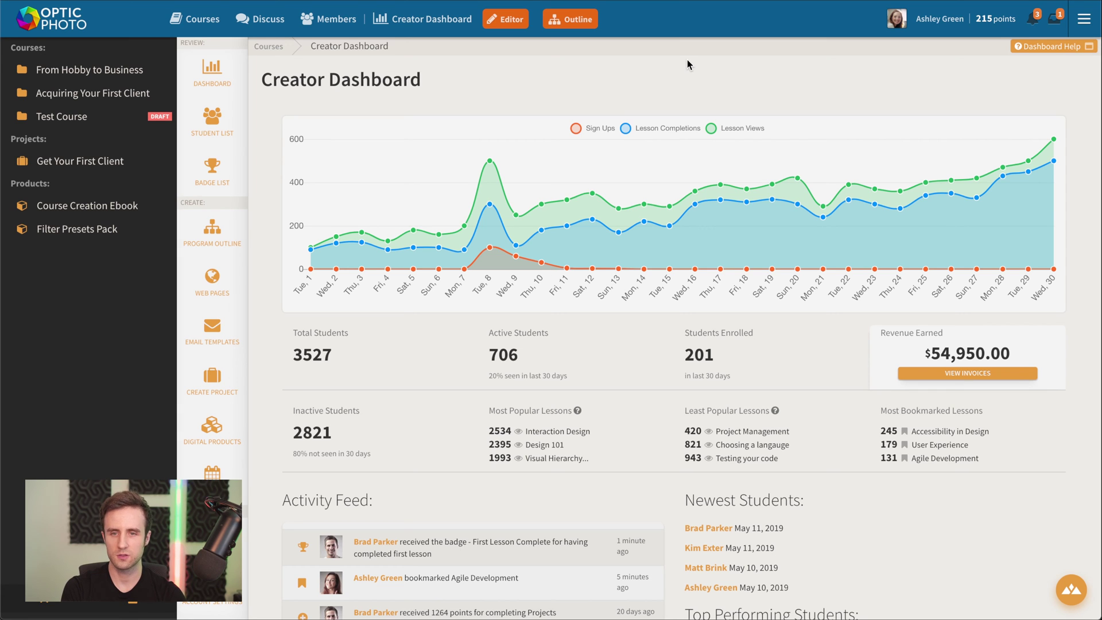
Scroll the Creator Dashboard and go to Payment Settings with Stripe, PayPal and USD
{"action": "scroll", "coordinate": [272, 345], "scroll_direction": "down", "scroll_amount": 2}
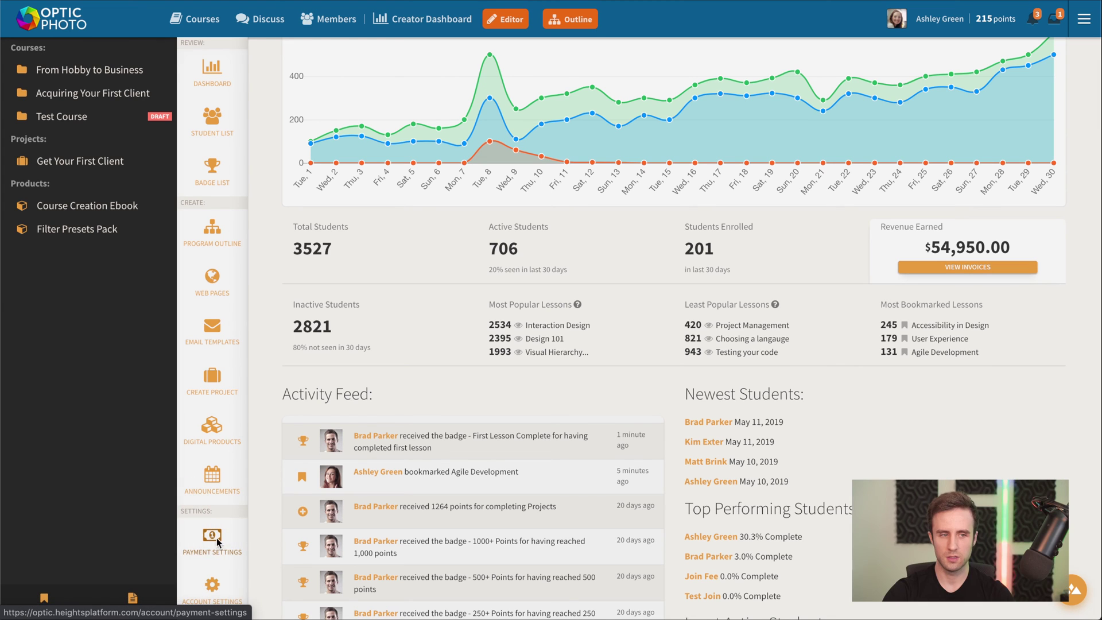
{"action": "left_click", "coordinate": [212, 538]}
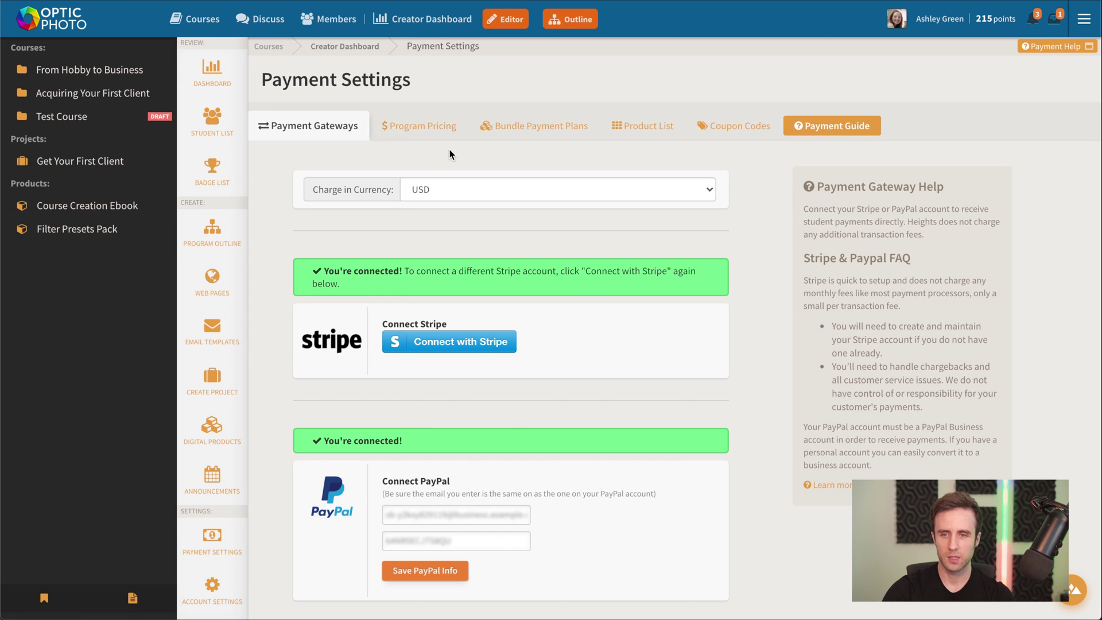
Toggle the subscription plan on and off, set free enrollment, then view Bundle Payment Plans
{"action": "left_click", "coordinate": [445, 127]}
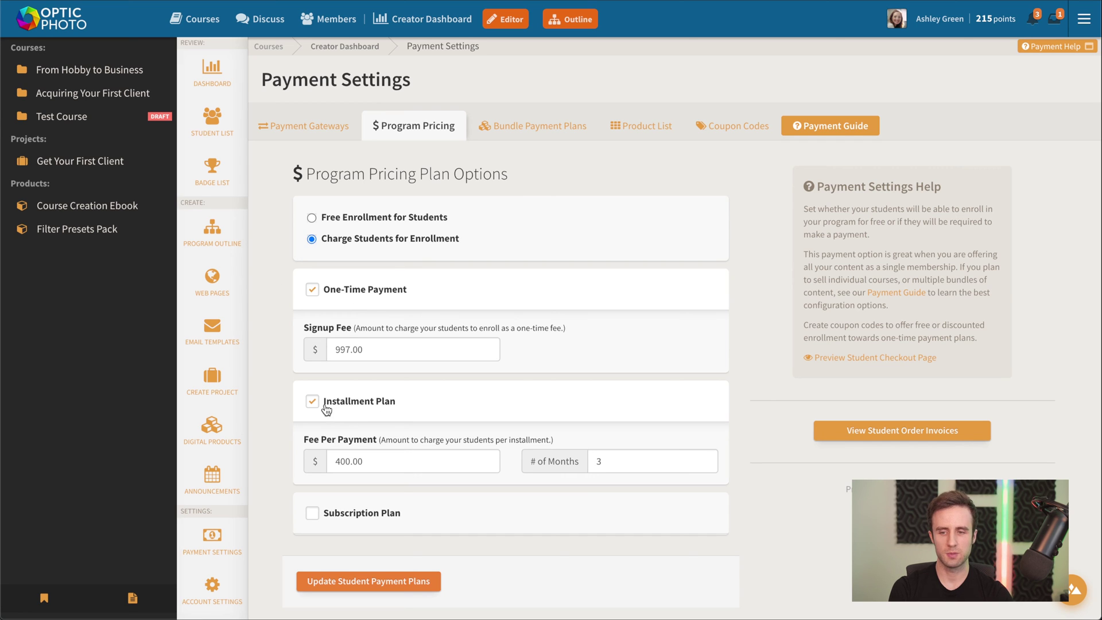
{"action": "left_click", "coordinate": [353, 511]}
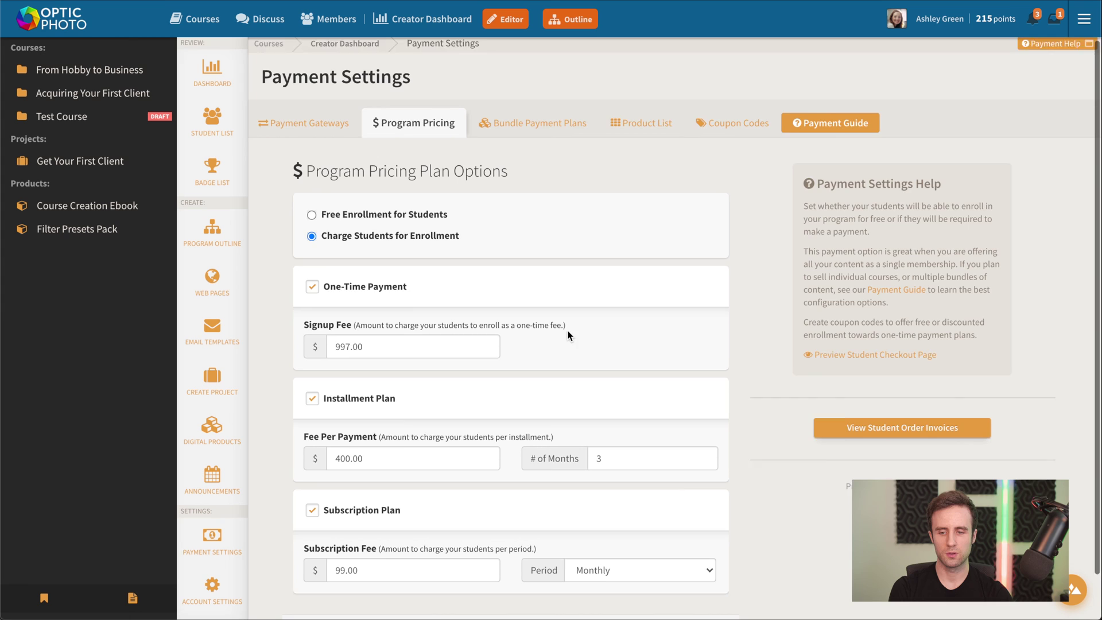
{"action": "scroll", "coordinate": [570, 333], "scroll_direction": "down", "scroll_amount": 1}
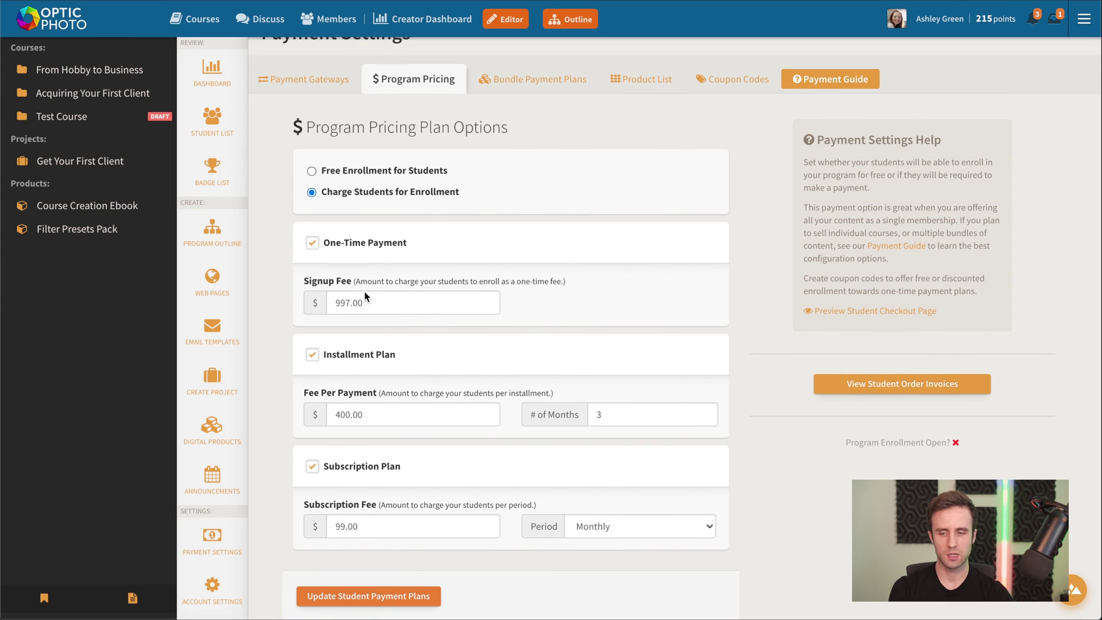
{"action": "left_click", "coordinate": [374, 465]}
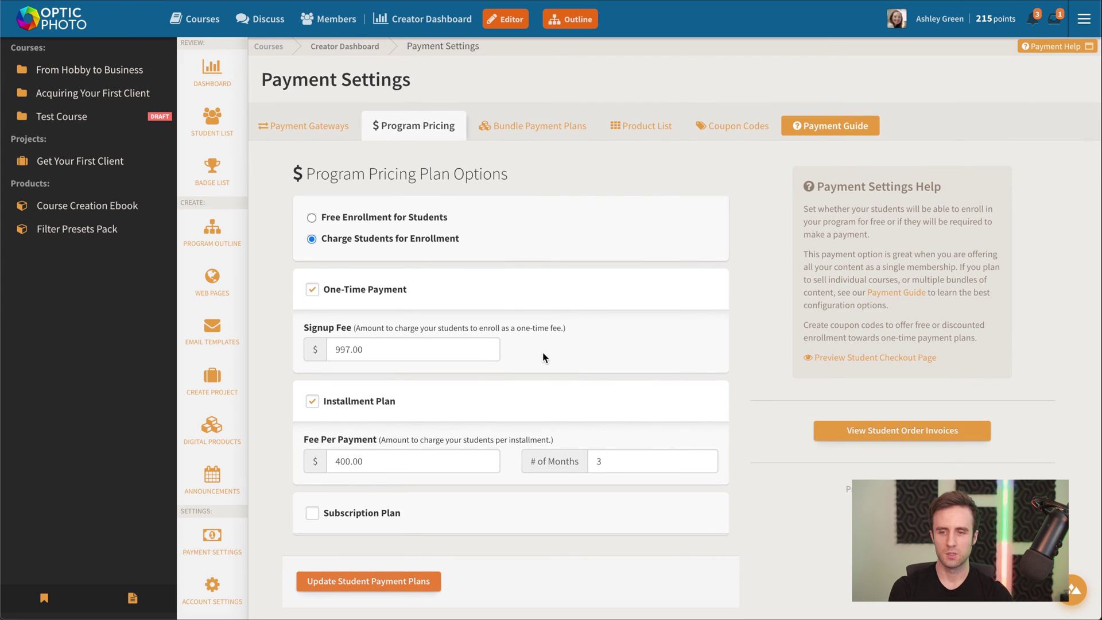
{"action": "left_click", "coordinate": [396, 222]}
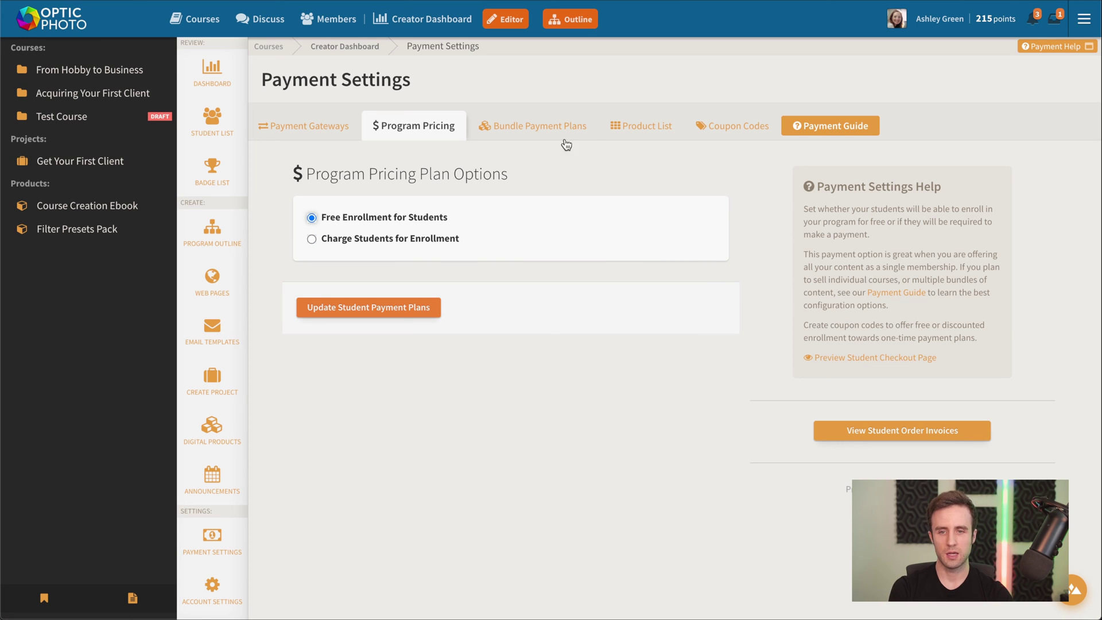
{"action": "left_click", "coordinate": [554, 131]}
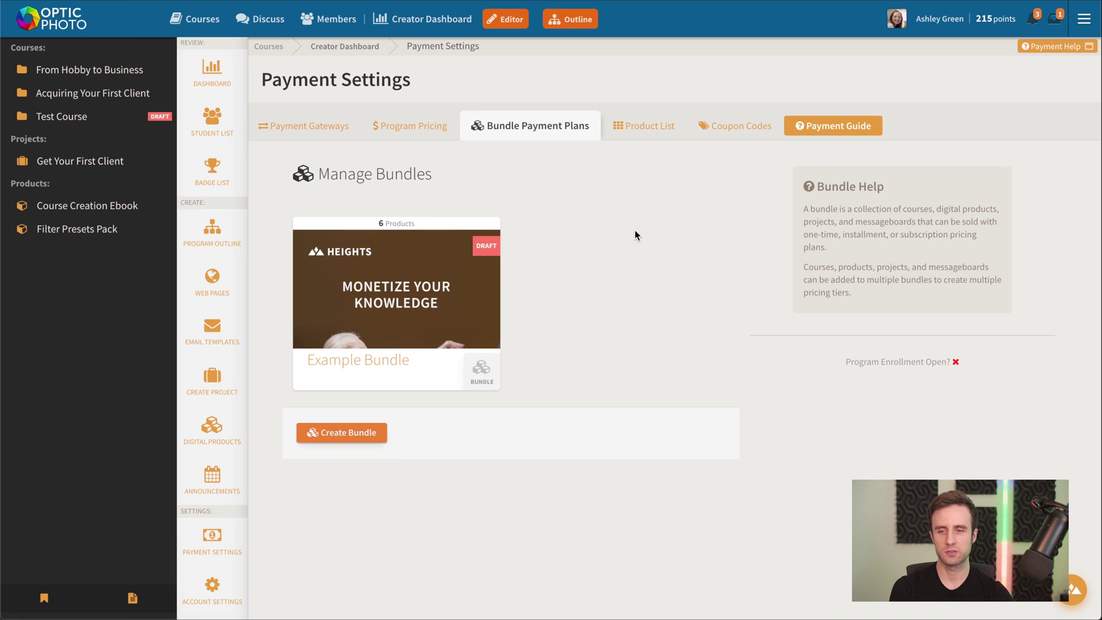
{"action": "left_click", "coordinate": [370, 287]}
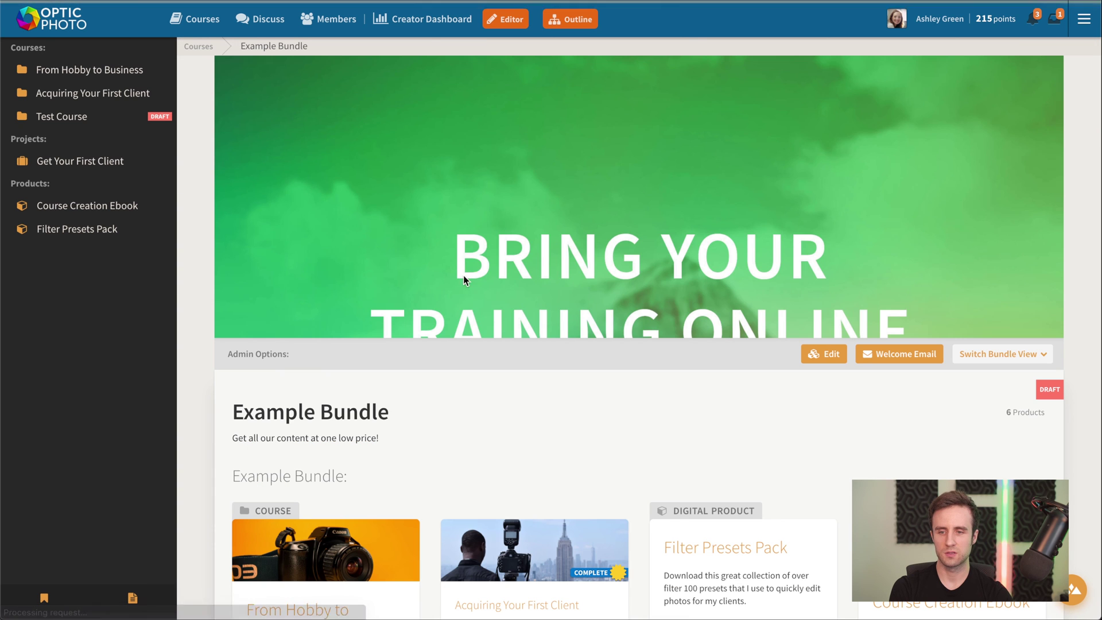
{"action": "scroll", "coordinate": [688, 376], "scroll_direction": "down", "scroll_amount": 2}
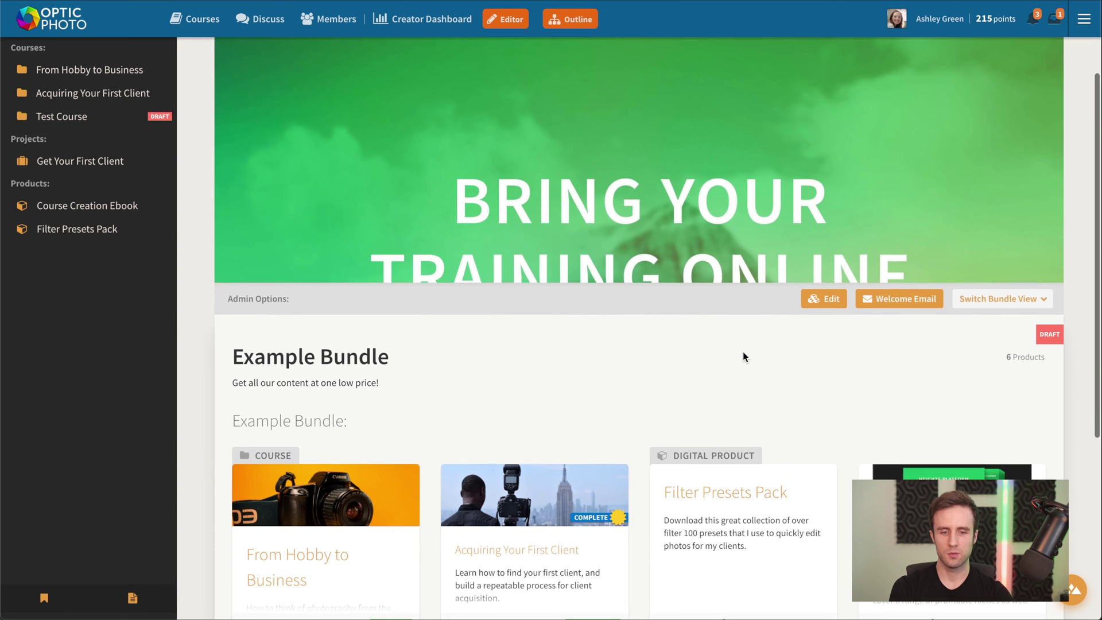
{"action": "scroll", "coordinate": [731, 307], "scroll_direction": "down", "scroll_amount": 4}
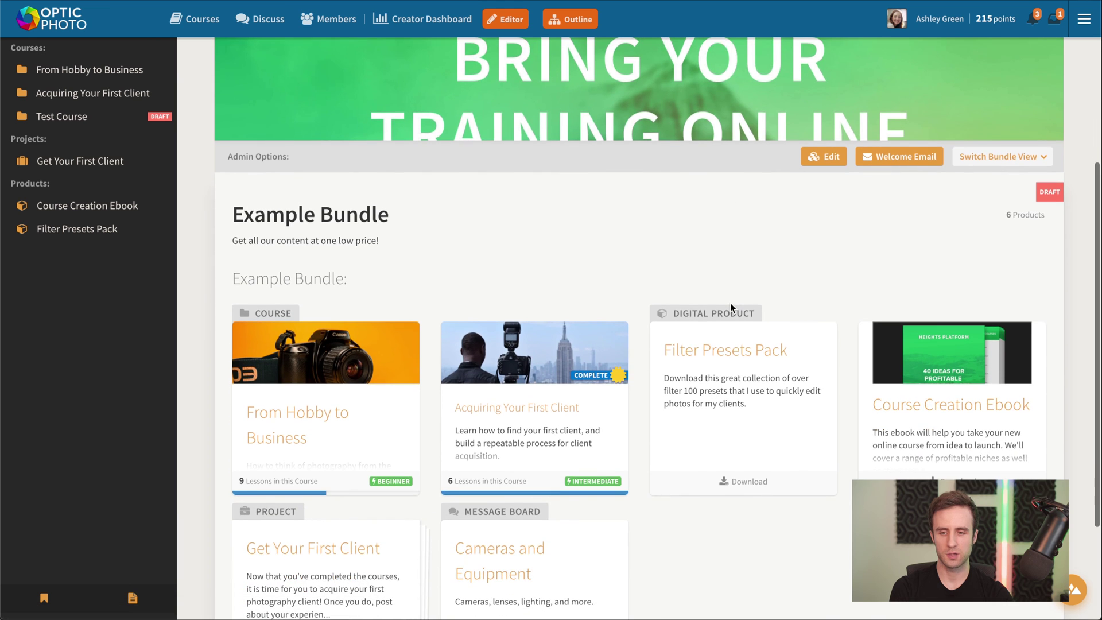
{"action": "scroll", "coordinate": [734, 344], "scroll_direction": "down", "scroll_amount": 1}
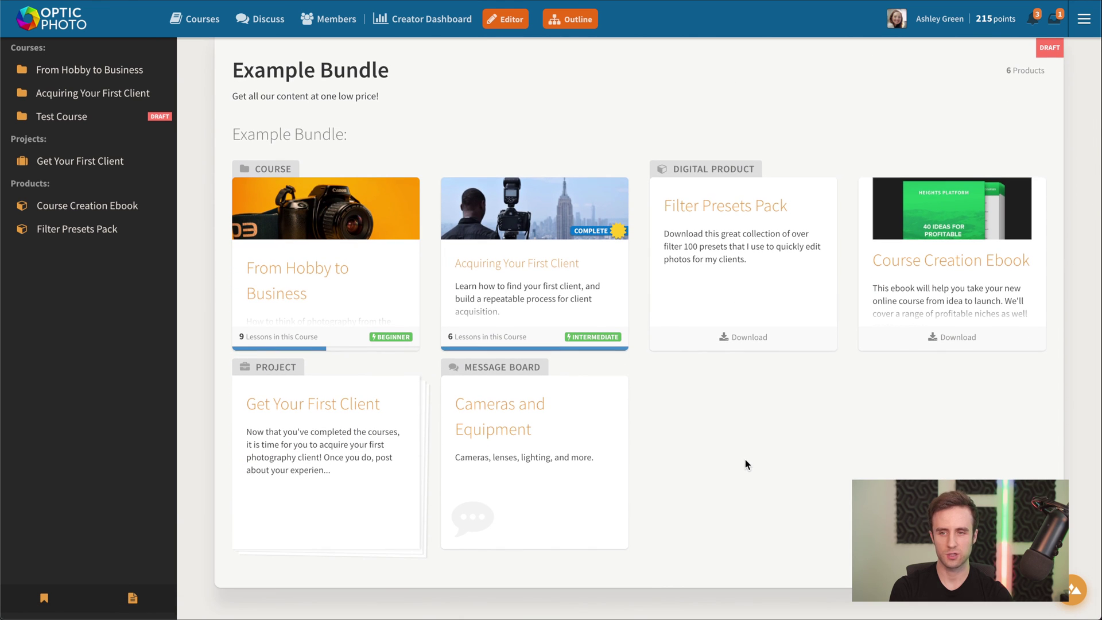
{"action": "scroll", "coordinate": [945, 464], "scroll_direction": "up", "scroll_amount": 2}
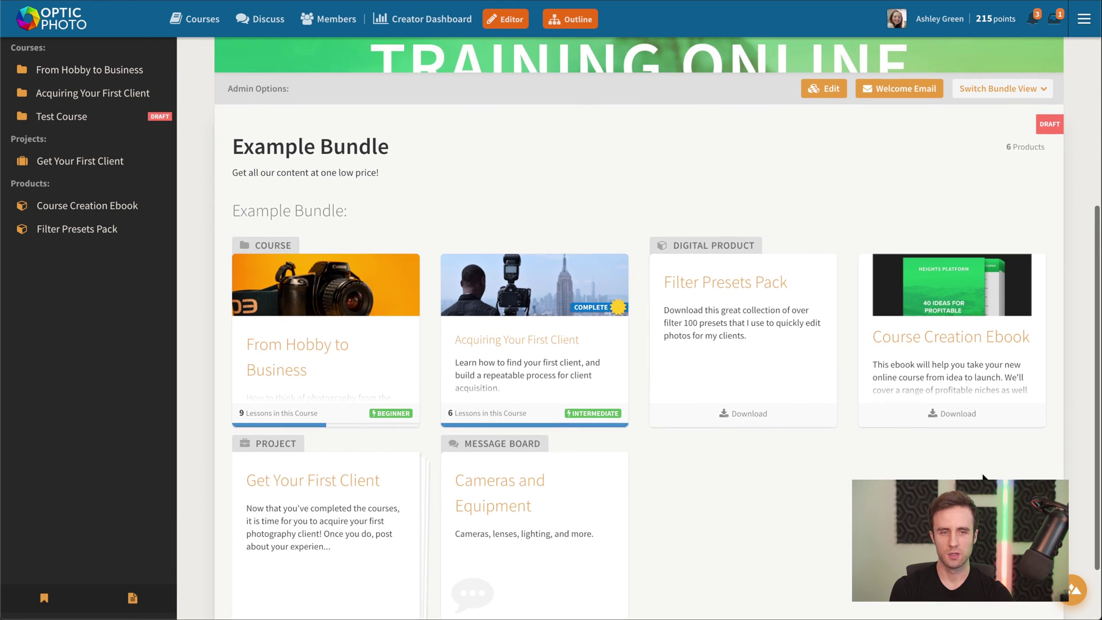
{"action": "scroll", "coordinate": [941, 466], "scroll_direction": "down", "scroll_amount": 2}
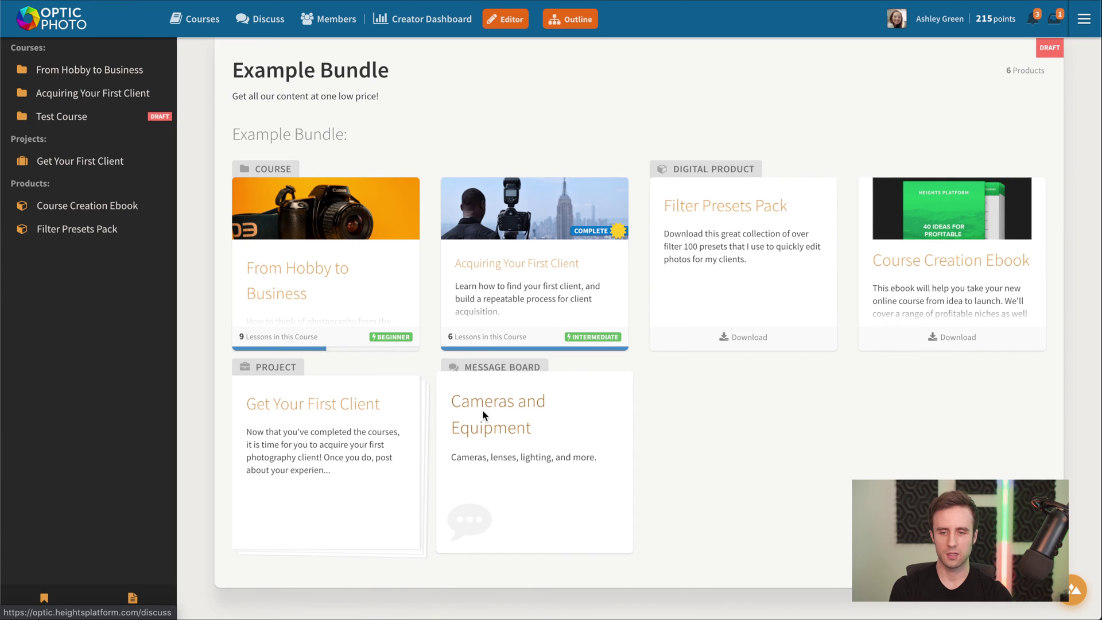
{"action": "scroll", "coordinate": [689, 450], "scroll_direction": "up", "scroll_amount": 2}
{"action": "scroll", "coordinate": [574, 344], "scroll_direction": "down", "scroll_amount": 1}
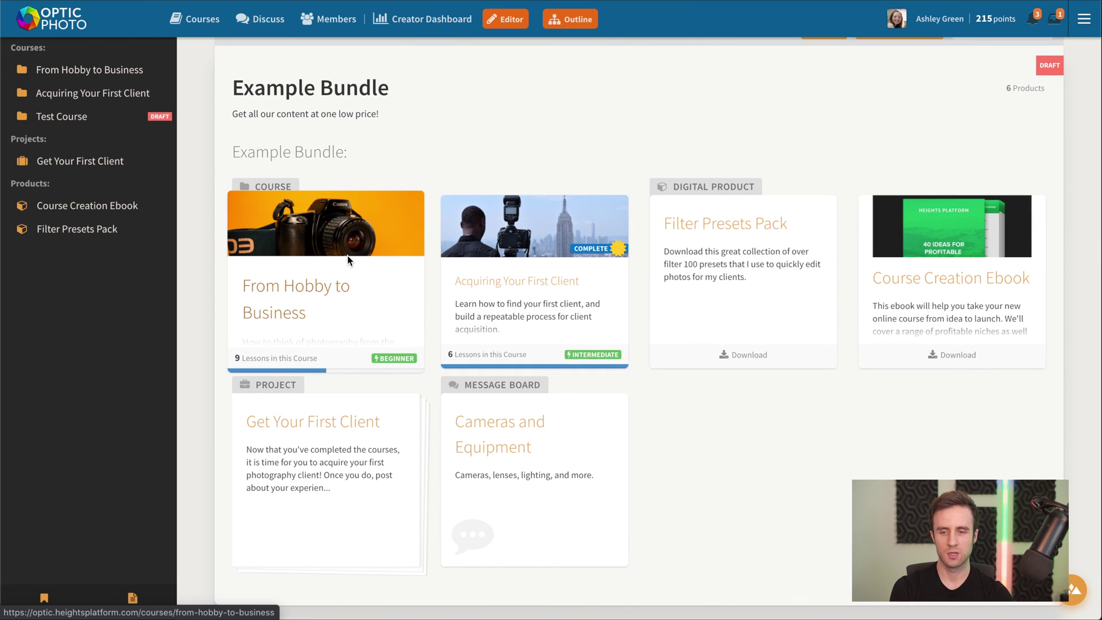
{"action": "scroll", "coordinate": [820, 484], "scroll_direction": "up", "scroll_amount": 3}
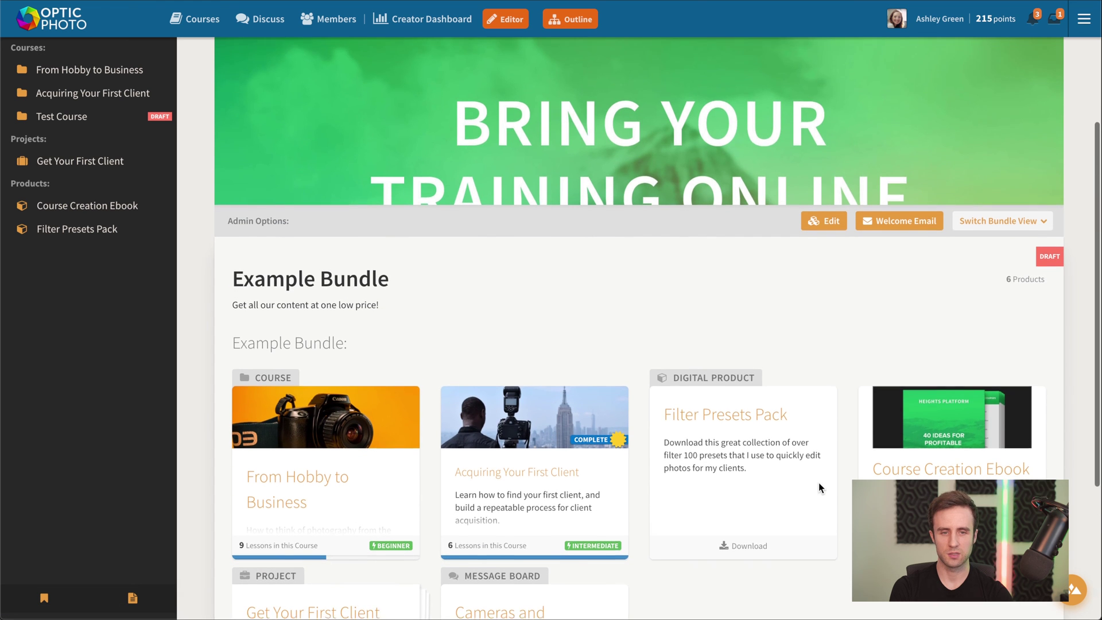
{"action": "scroll", "coordinate": [815, 344], "scroll_direction": "down", "scroll_amount": 1}
{"action": "scroll", "coordinate": [814, 286], "scroll_direction": "up", "scroll_amount": 3}
{"action": "scroll", "coordinate": [517, 298], "scroll_direction": "down", "scroll_amount": 1}
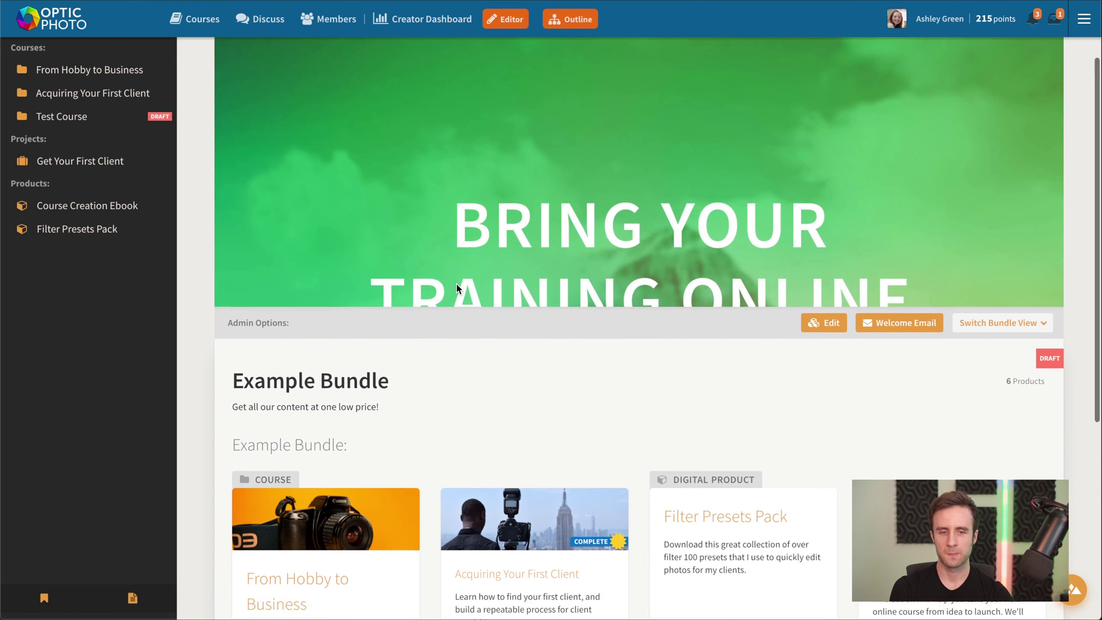
{"action": "scroll", "coordinate": [457, 287], "scroll_direction": "down", "scroll_amount": 2}
{"action": "scroll", "coordinate": [482, 313], "scroll_direction": "up", "scroll_amount": 2}
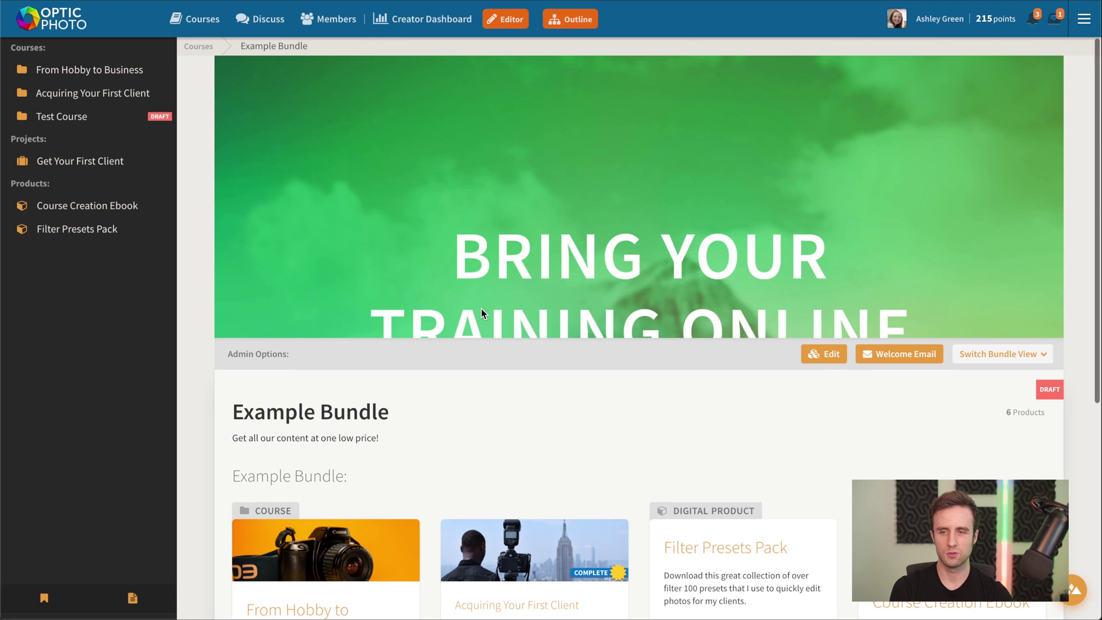
{"action": "key", "text": "alt+Left"}
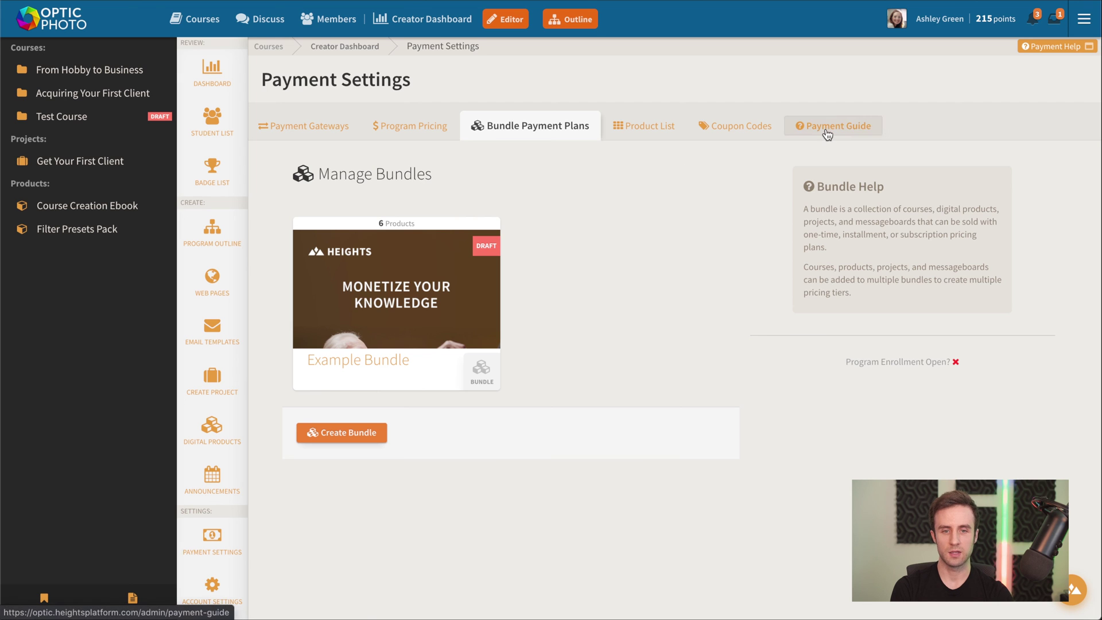
In the Payment Guide's ways to sell, read the Content Bundles article
{"action": "left_click", "coordinate": [826, 131]}
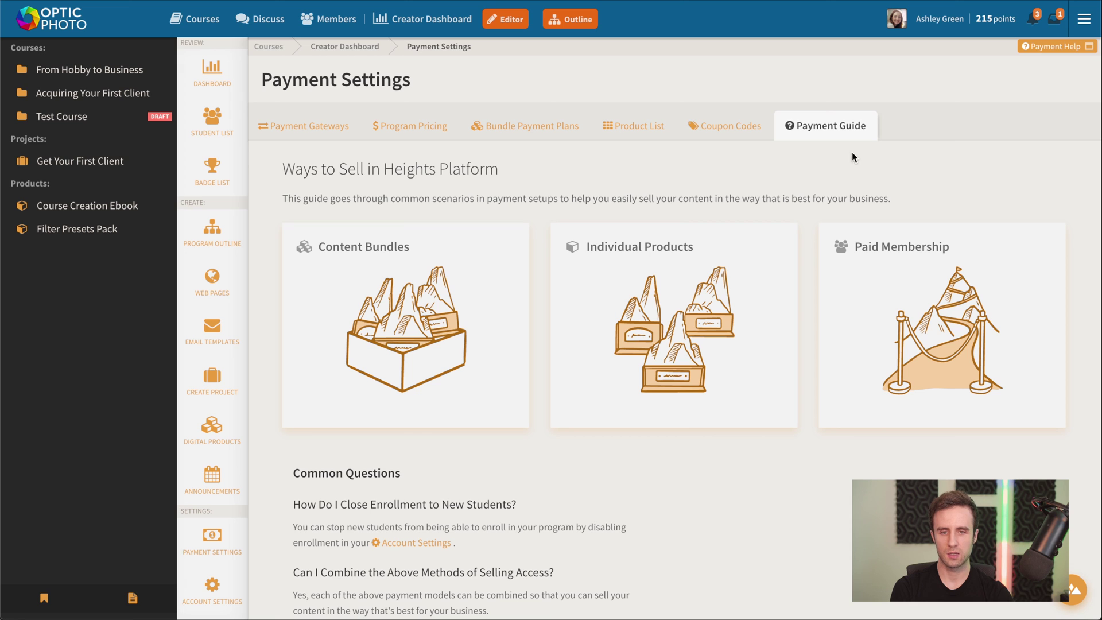
{"action": "scroll", "coordinate": [738, 172], "scroll_direction": "down", "scroll_amount": 1}
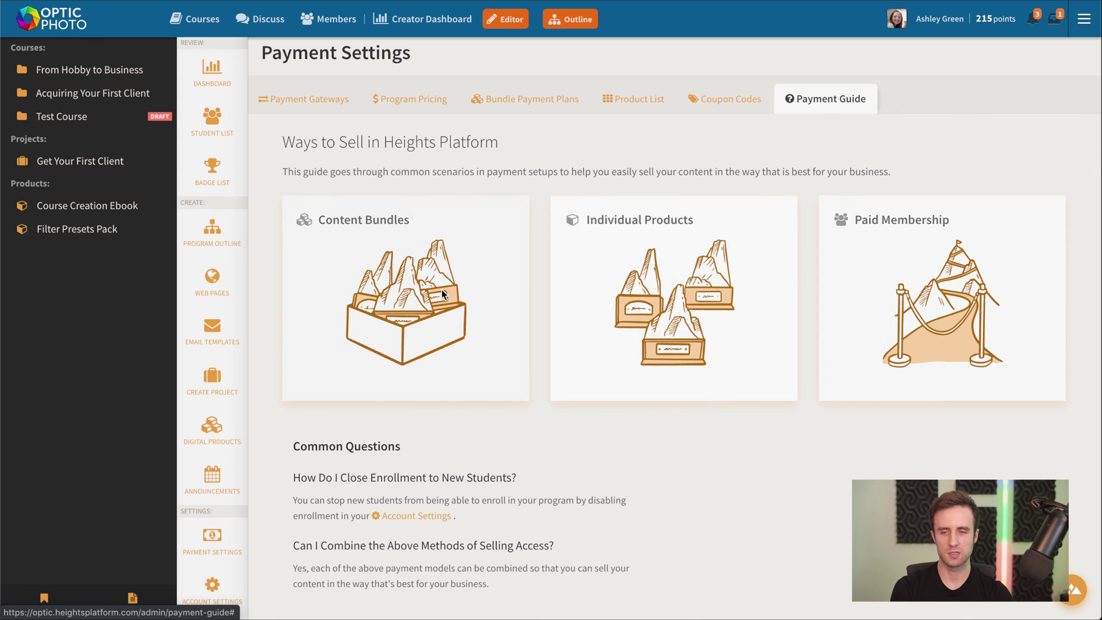
{"action": "left_click", "coordinate": [412, 299]}
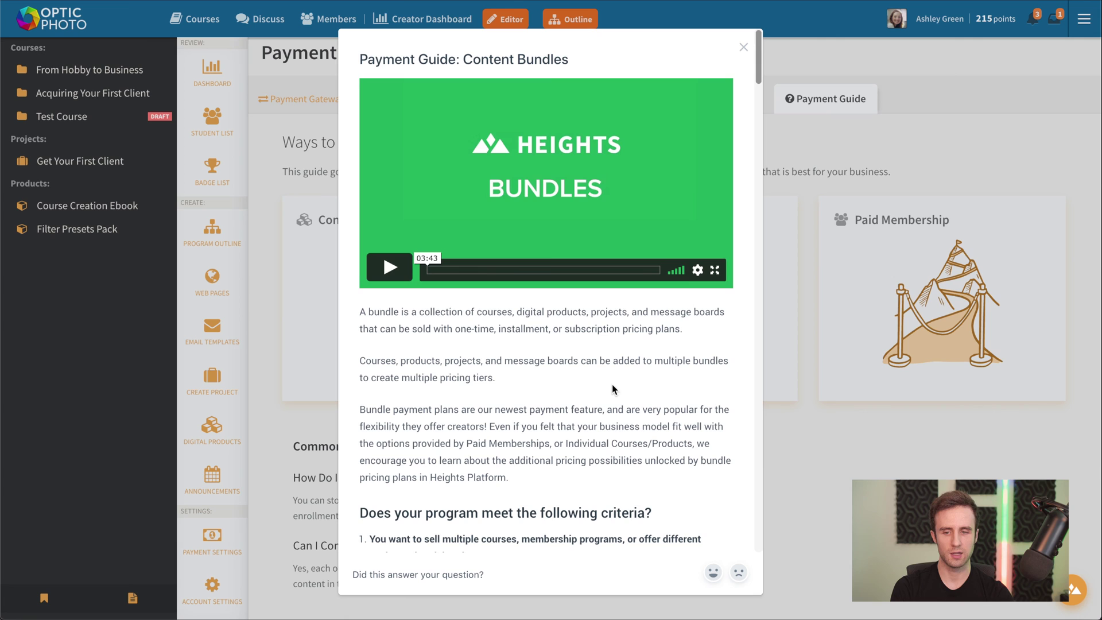
{"action": "scroll", "coordinate": [613, 387], "scroll_direction": "down", "scroll_amount": 3}
{"action": "scroll", "coordinate": [612, 386], "scroll_direction": "up", "scroll_amount": 3}
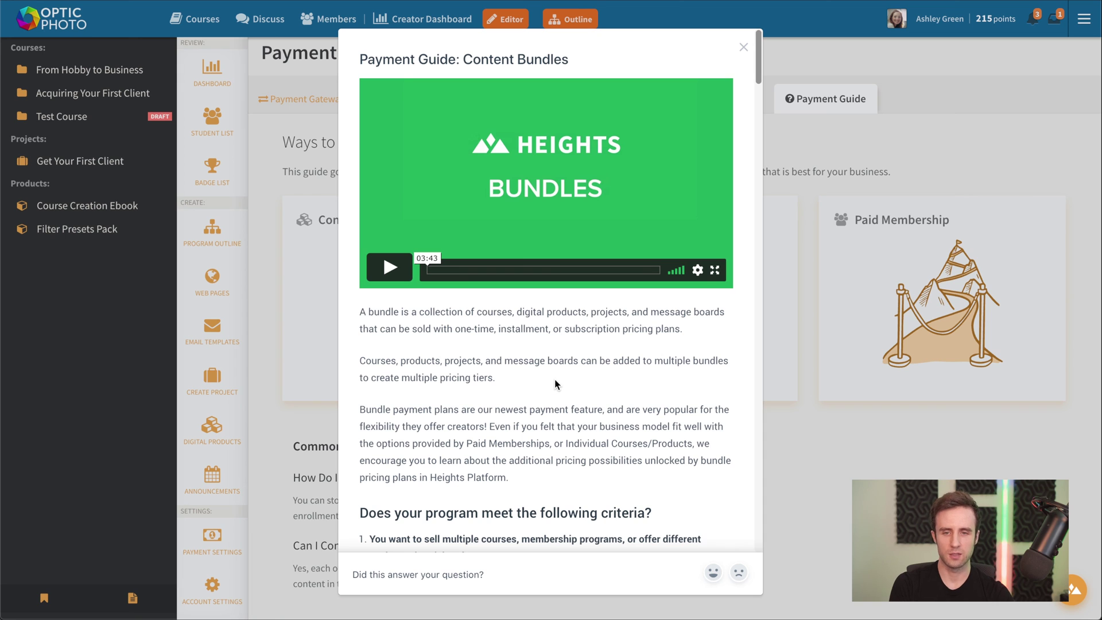
{"action": "scroll", "coordinate": [555, 383], "scroll_direction": "down", "scroll_amount": 5}
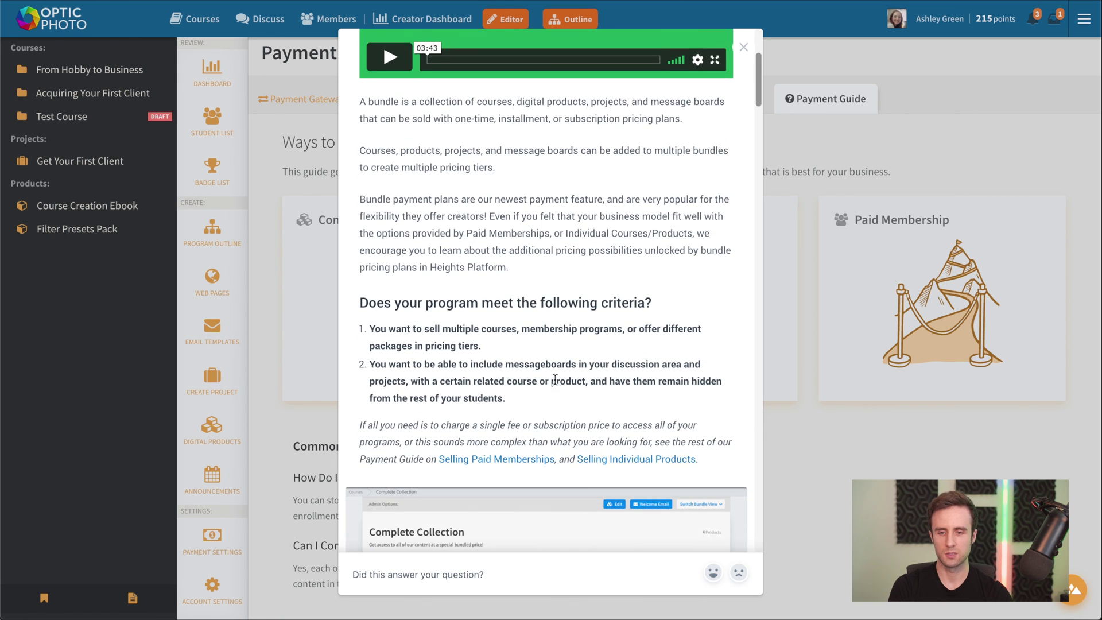
{"action": "scroll", "coordinate": [555, 383], "scroll_direction": "up", "scroll_amount": 3}
{"action": "scroll", "coordinate": [555, 384], "scroll_direction": "up", "scroll_amount": 2}
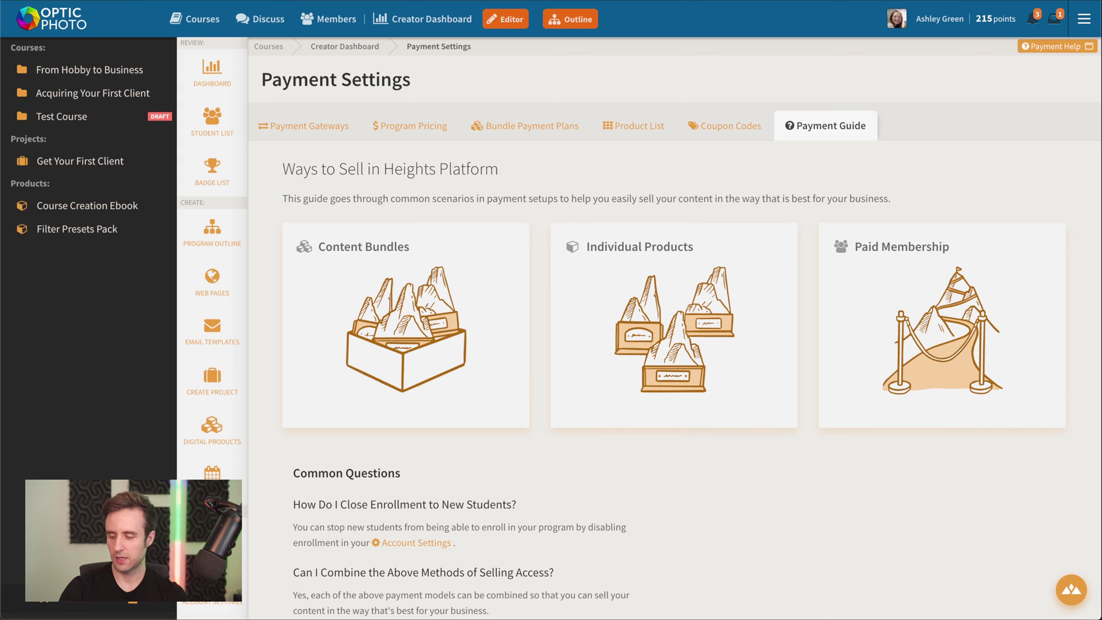
Return to the Creator Dashboard and skim its help article before closing it
{"action": "left_click", "coordinate": [344, 46]}
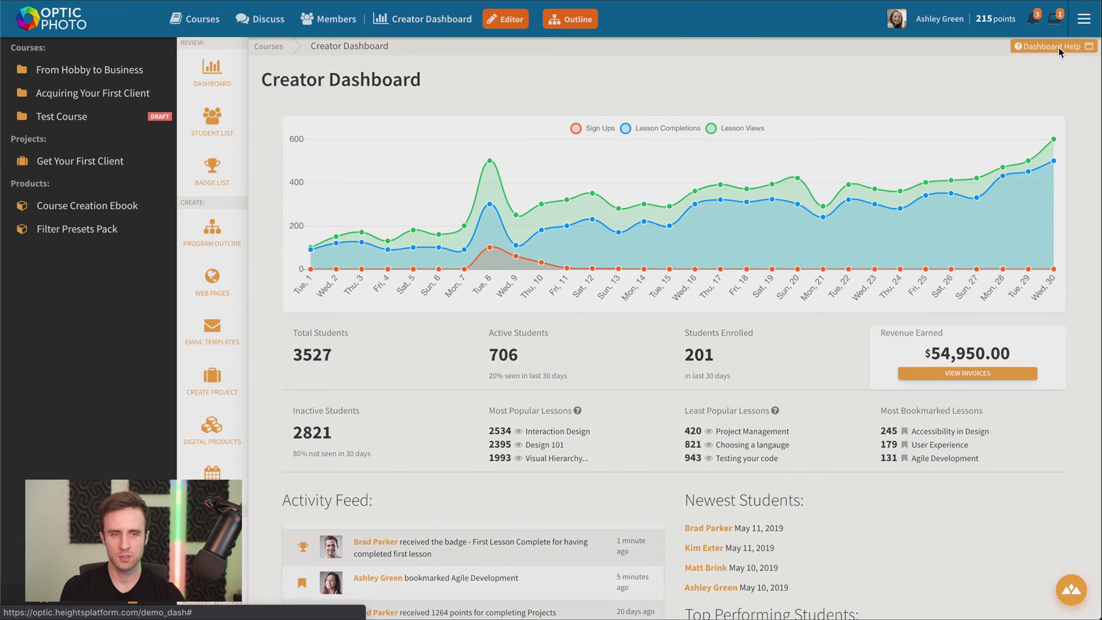
{"action": "left_click", "coordinate": [1058, 47]}
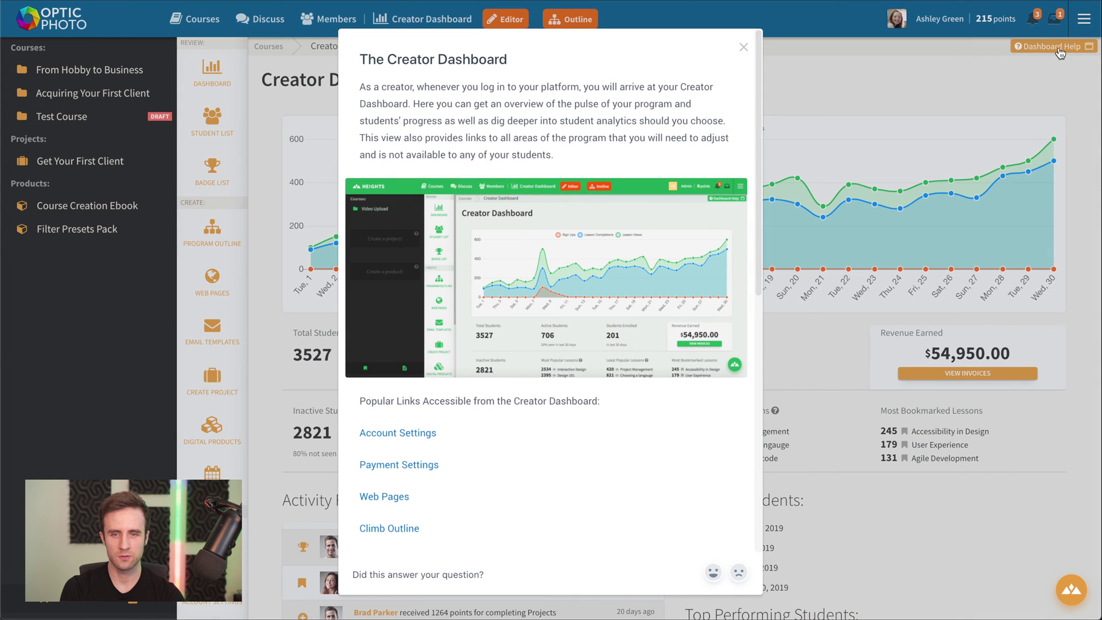
{"action": "scroll", "coordinate": [643, 102], "scroll_direction": "down", "scroll_amount": 1}
{"action": "scroll", "coordinate": [637, 115], "scroll_direction": "up", "scroll_amount": 1}
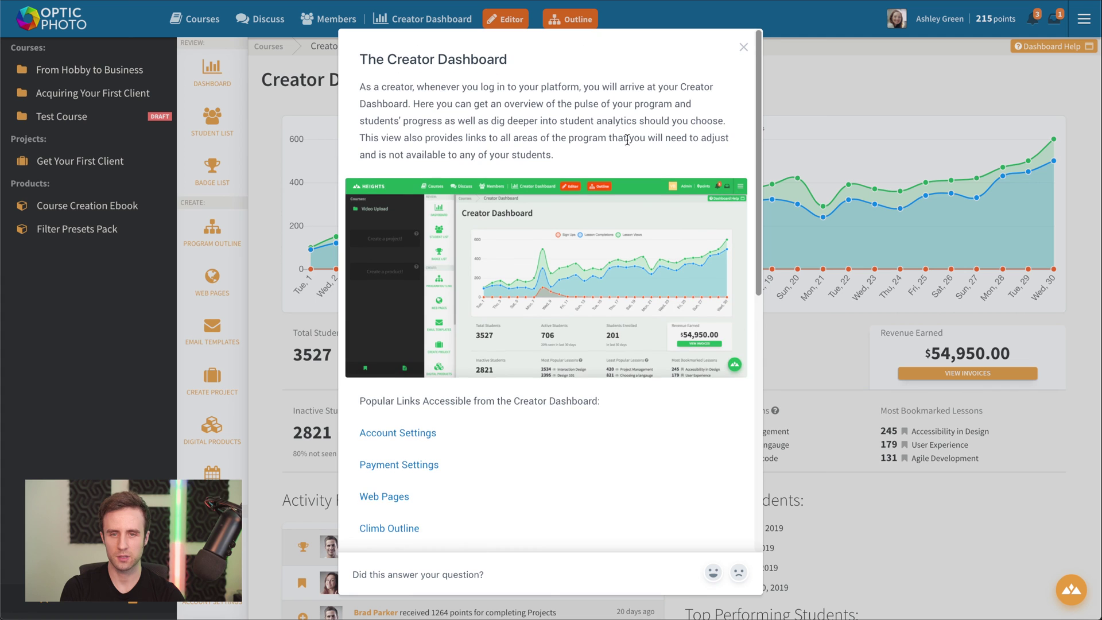
{"action": "left_click", "coordinate": [743, 47]}
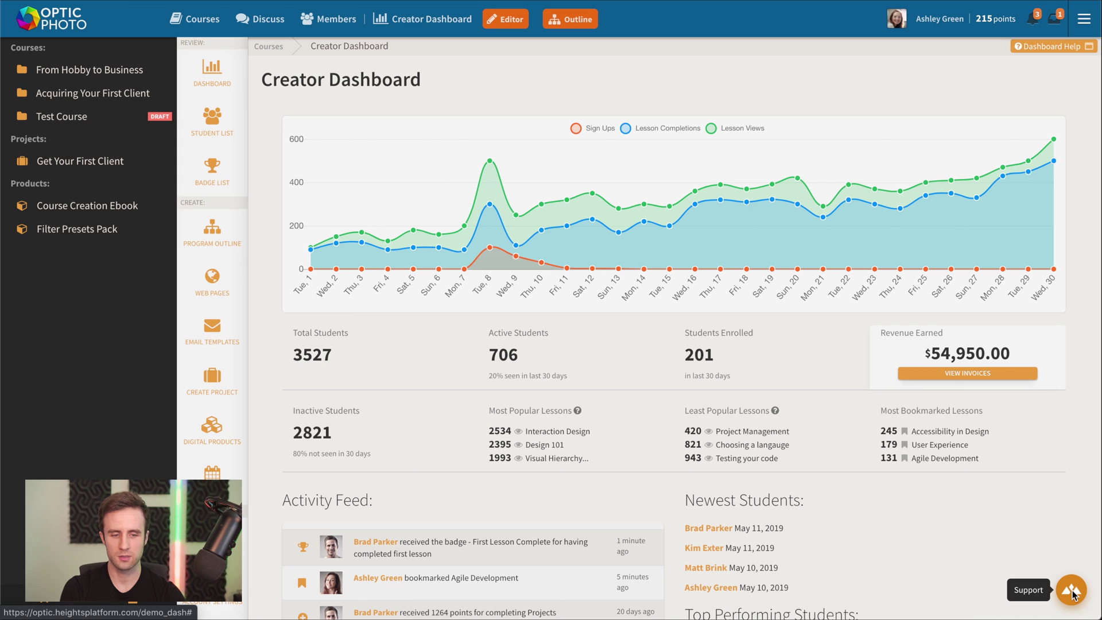
Open the support panel and switch to contacting support directly by email
{"action": "left_click", "coordinate": [1071, 590]}
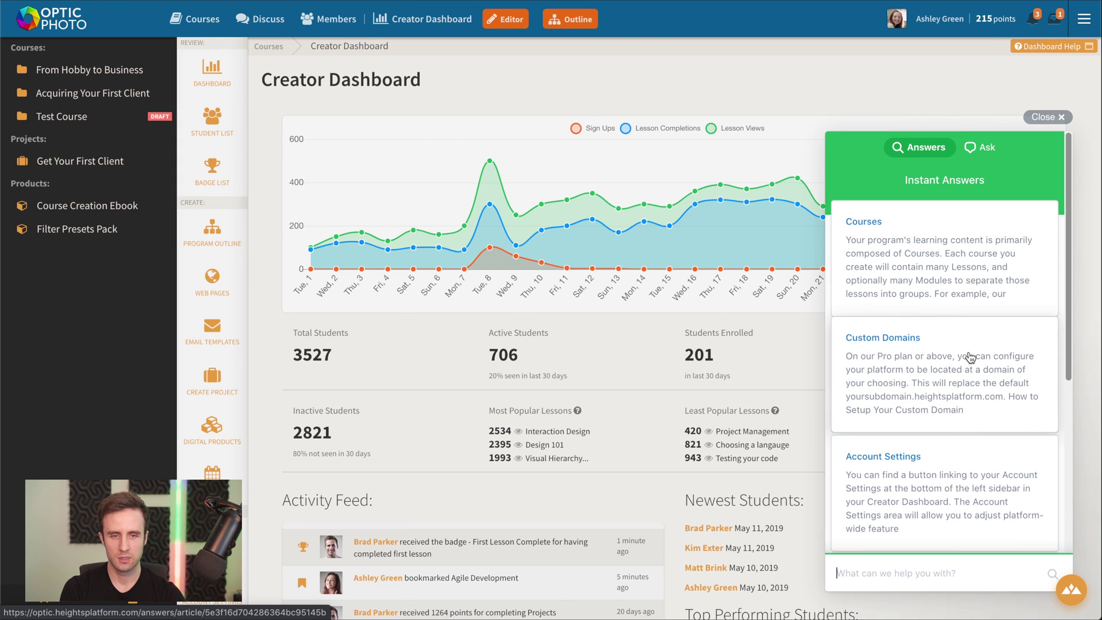
{"action": "scroll", "coordinate": [958, 453], "scroll_direction": "down", "scroll_amount": 2}
{"action": "scroll", "coordinate": [958, 453], "scroll_direction": "up", "scroll_amount": 3}
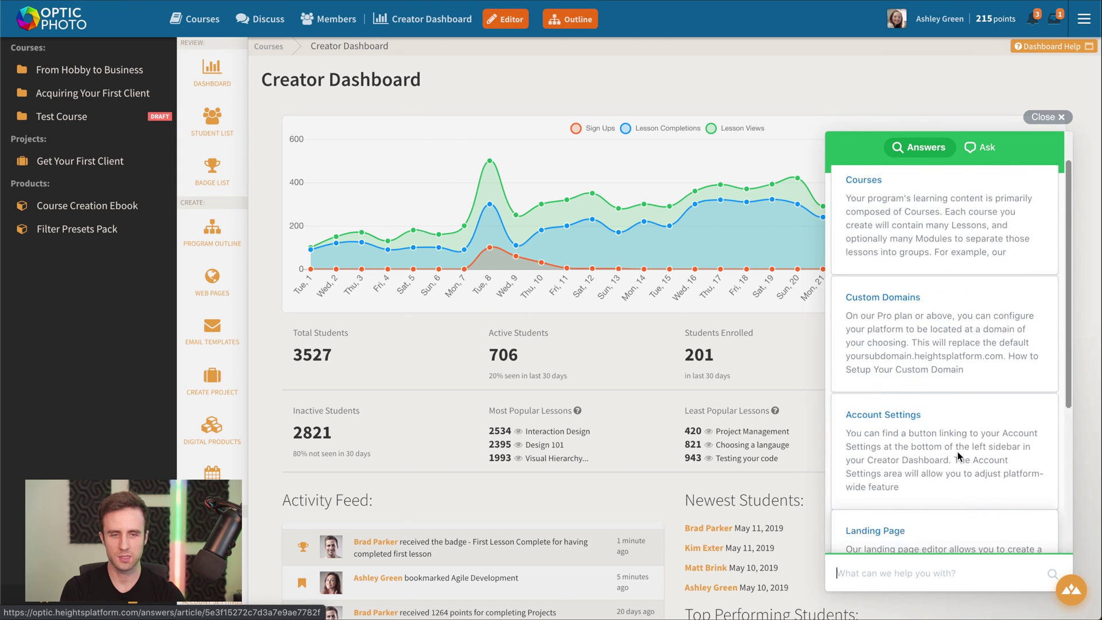
{"action": "left_click", "coordinate": [976, 146]}
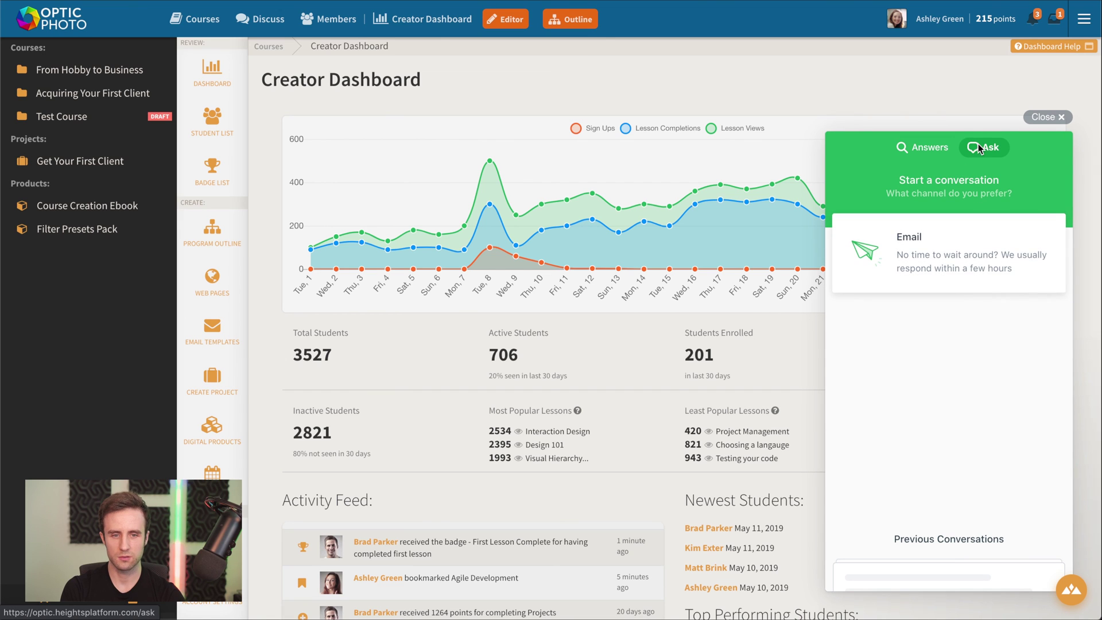